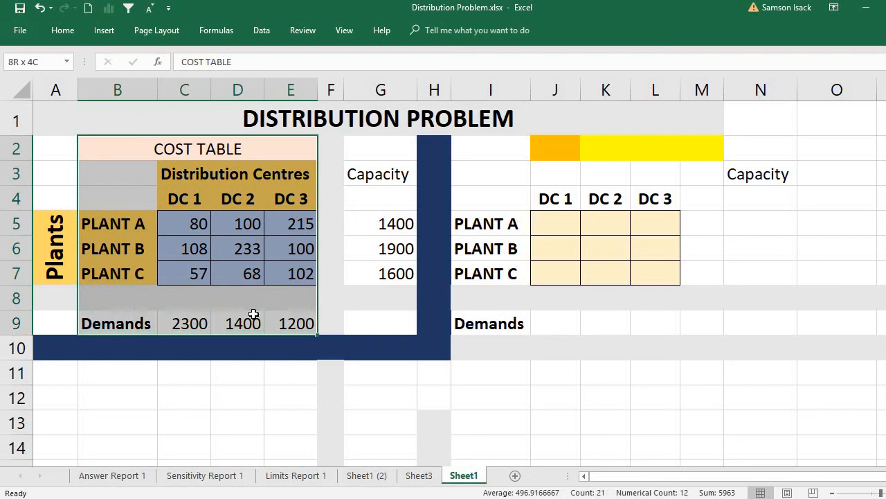
- Examine the overall layout of the cost table of plants and distribution centres on Sheet1
click(368, 239)
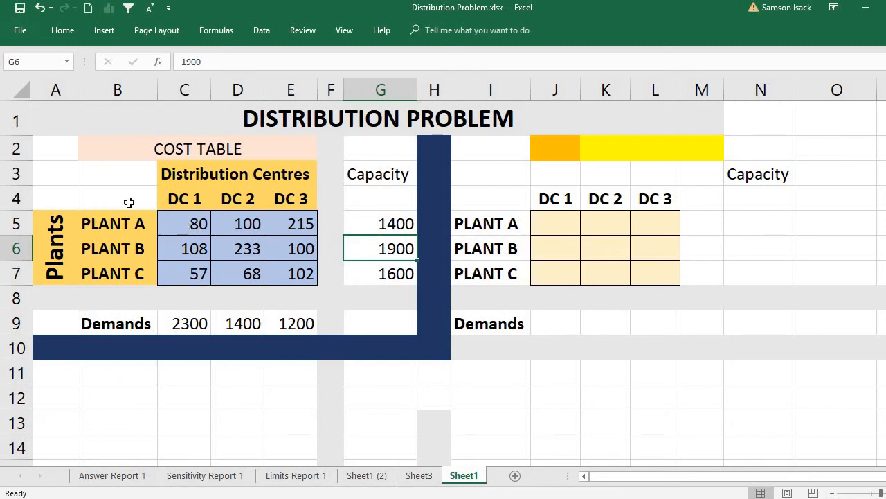
click(56, 140)
drag(151, 176, 307, 272)
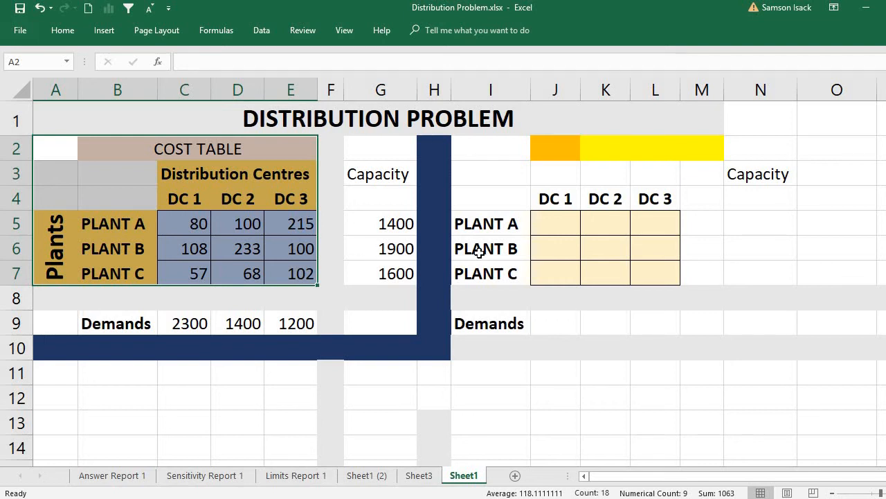
click(336, 201)
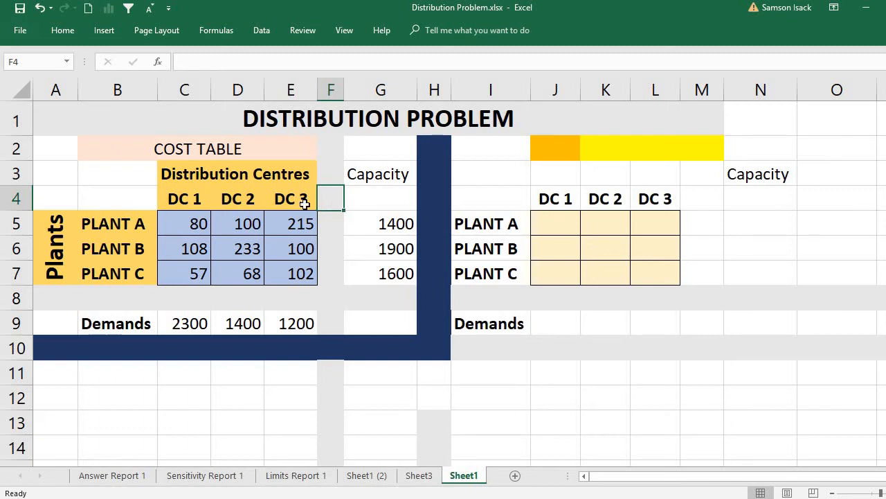
click(187, 143)
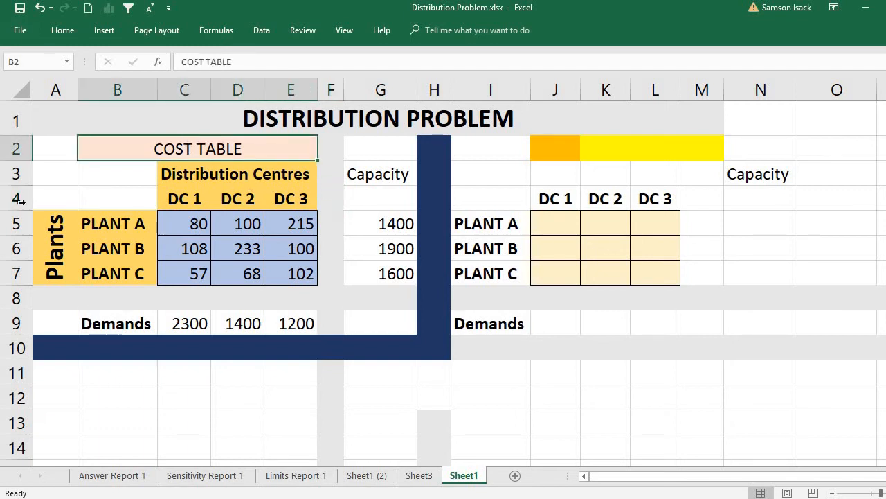
- Examine the row labels for Plants A to C and the Distribution Centres heading of the cost table
click(55, 234)
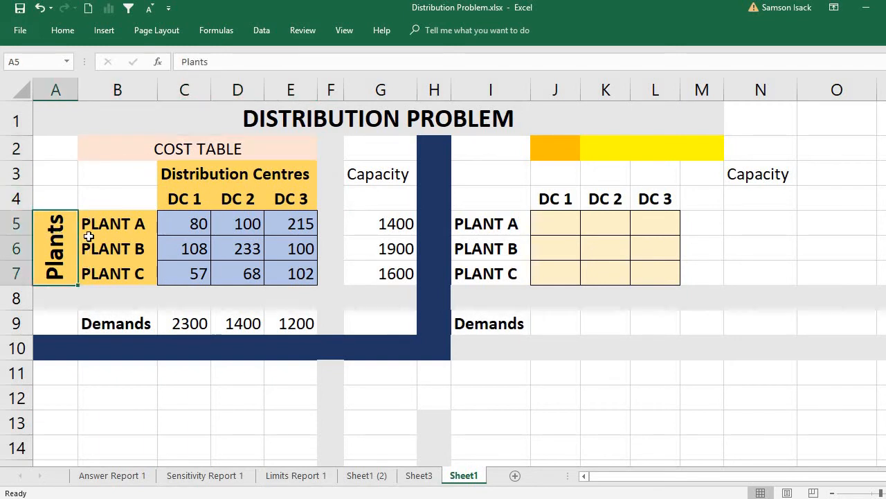
drag(124, 217, 129, 297)
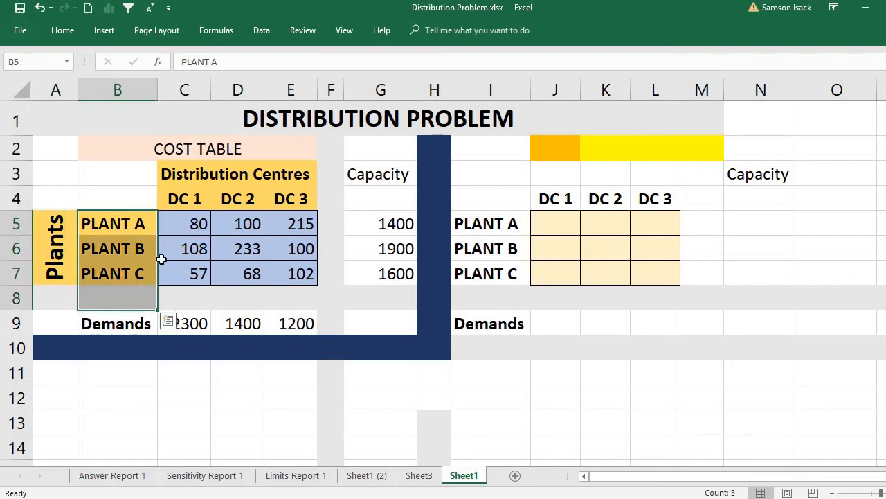
click(195, 174)
click(141, 228)
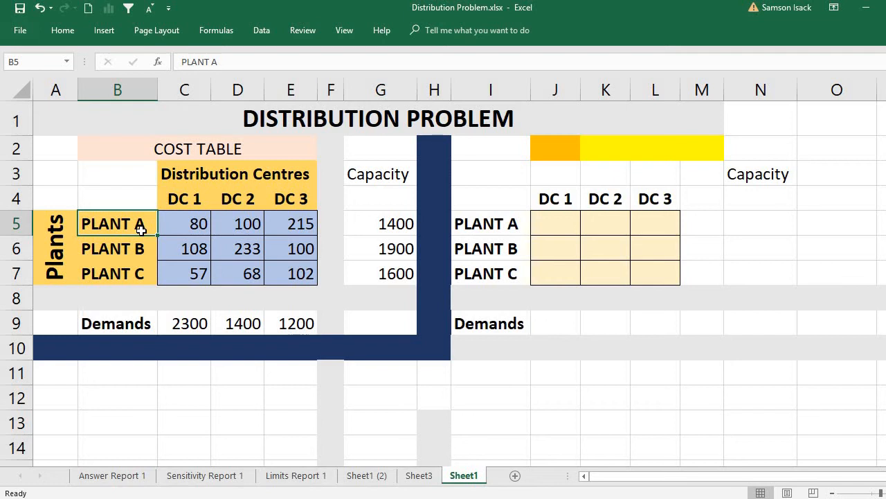
click(135, 251)
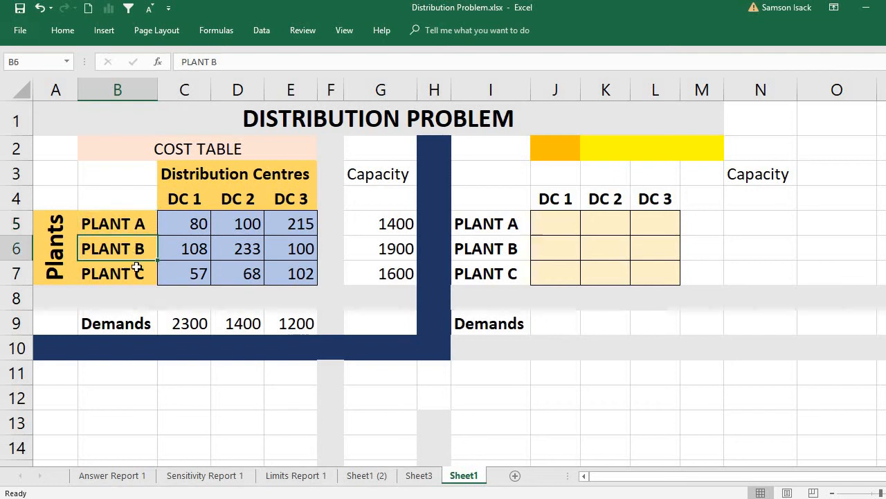
click(135, 269)
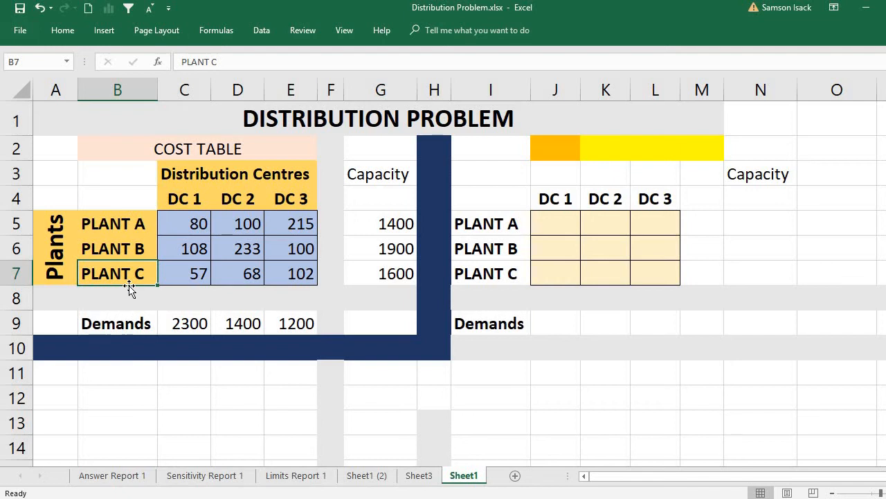
click(137, 225)
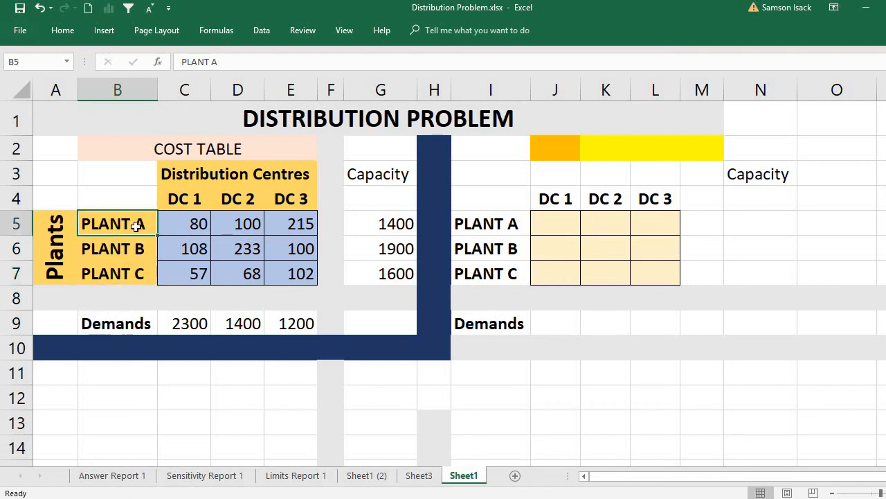
click(191, 180)
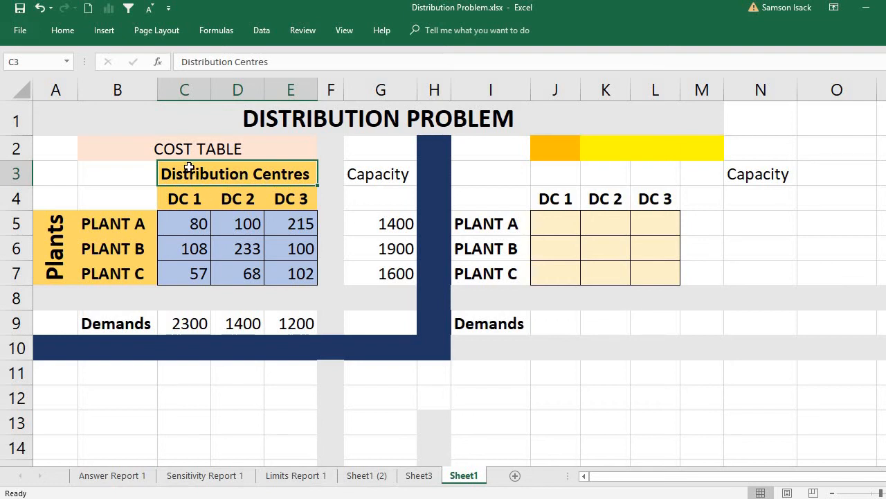
- Read the capacity of each plant, matching Plants A, B and C to their values in the Capacity column
click(117, 226)
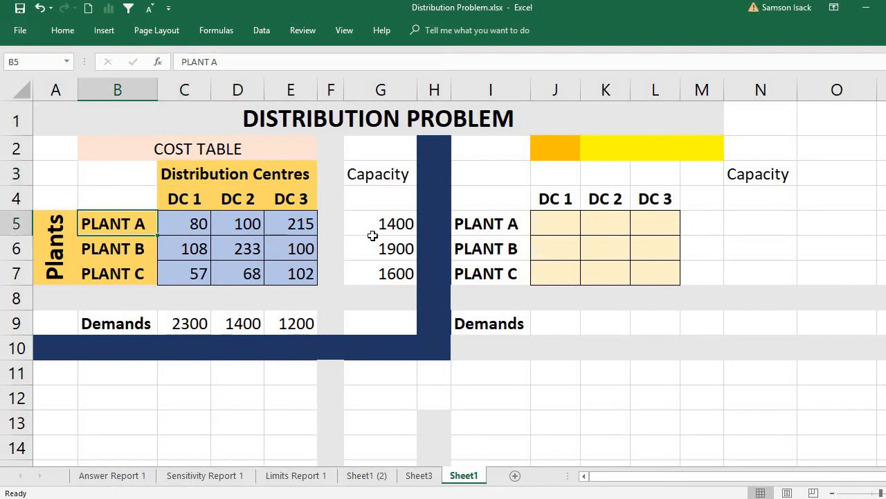
click(393, 230)
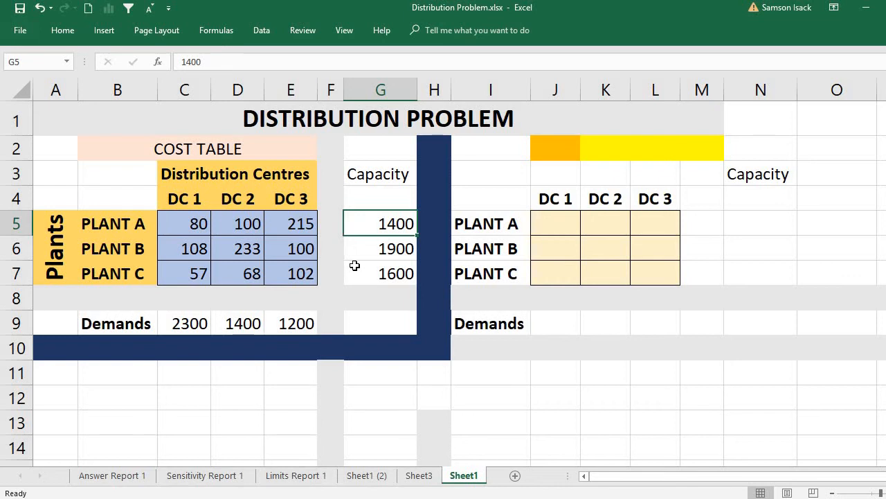
click(367, 249)
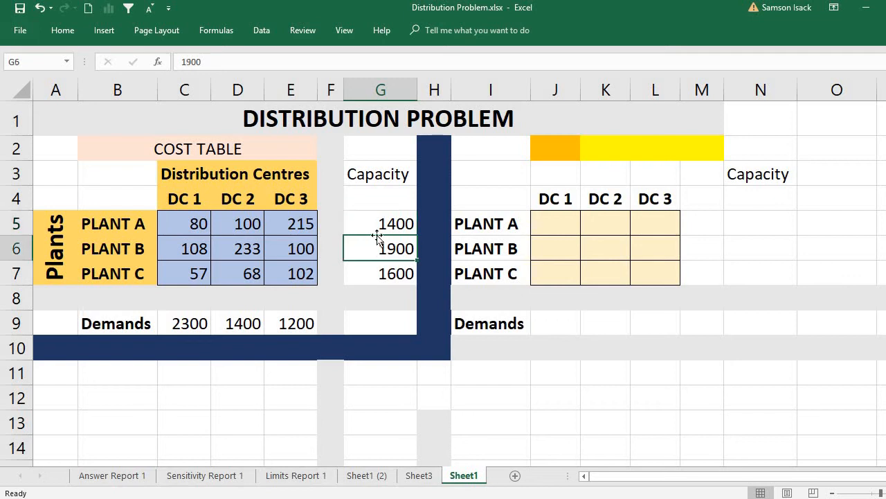
click(377, 222)
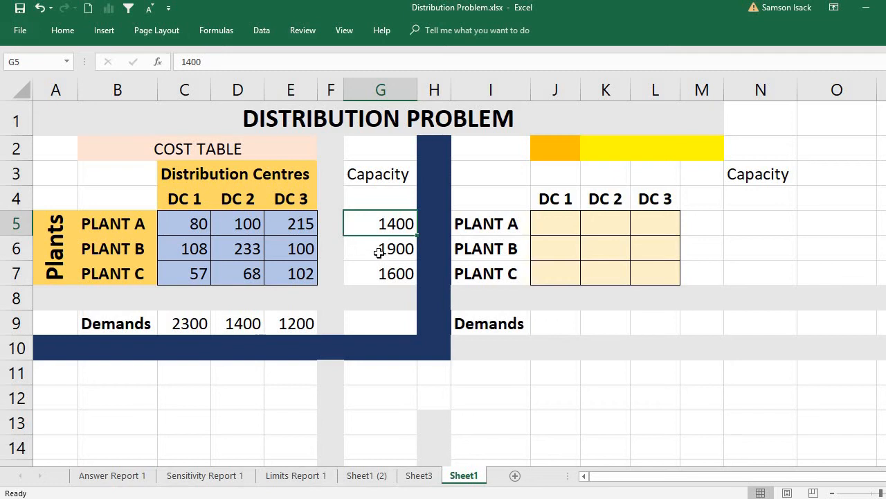
click(108, 227)
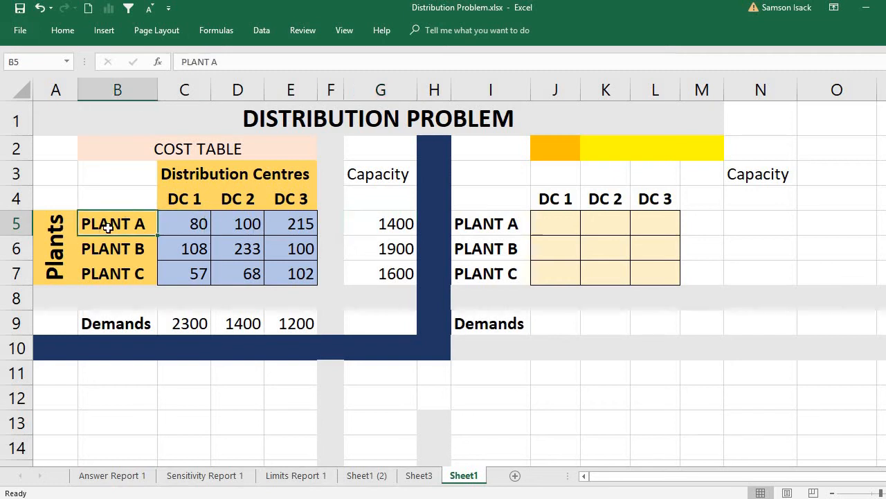
click(372, 224)
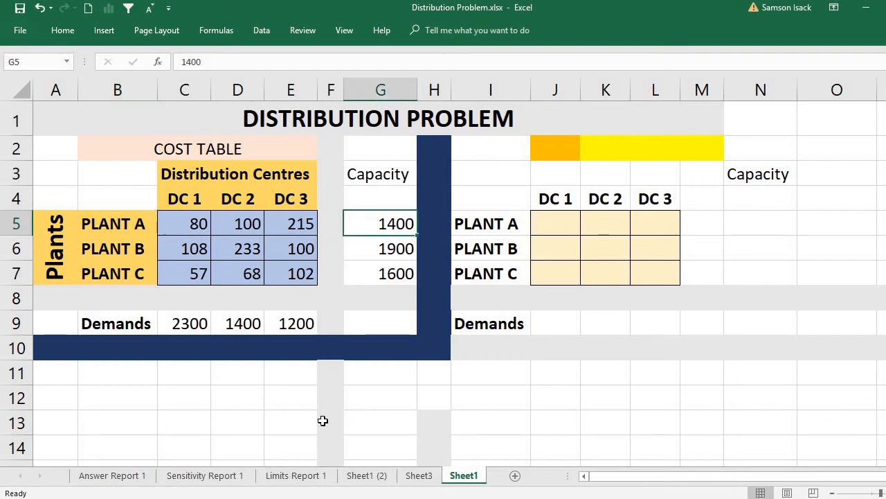
click(142, 257)
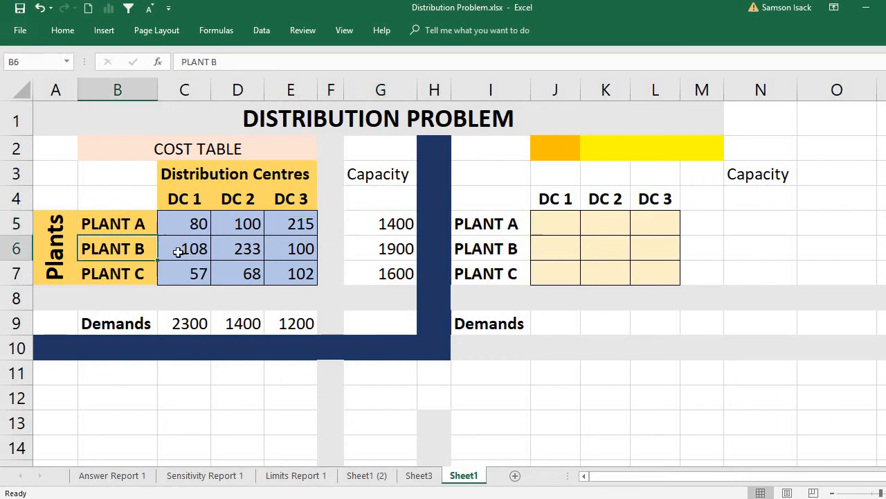
click(382, 247)
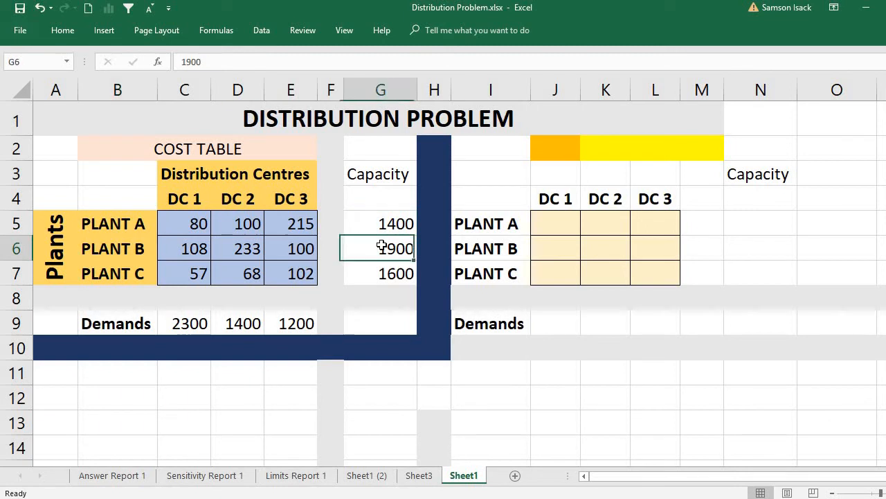
click(107, 272)
click(384, 275)
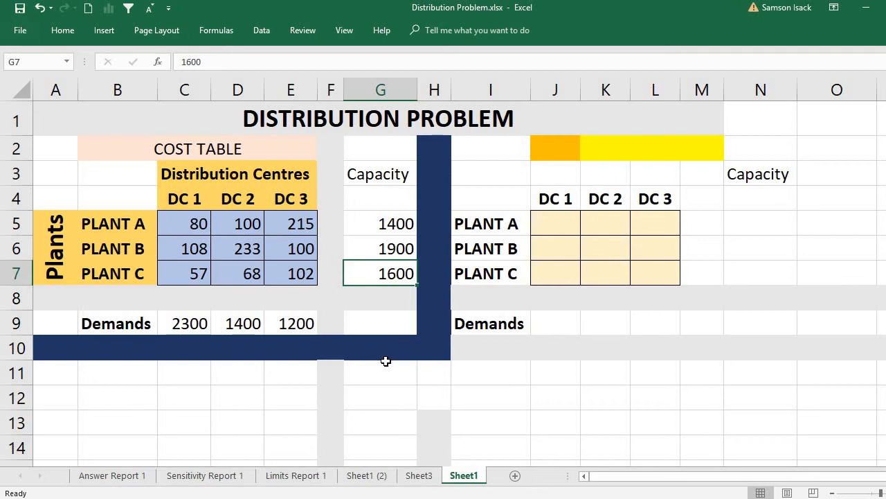
- Read the demand of DC 1, DC 2 and DC 3 in the Demands row, comparing DC 1's demand with Plant A's capacity
click(198, 199)
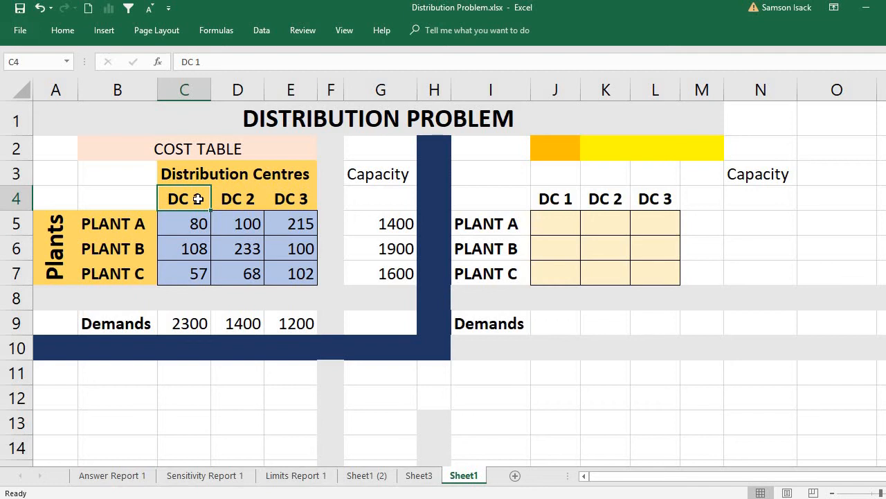
click(197, 324)
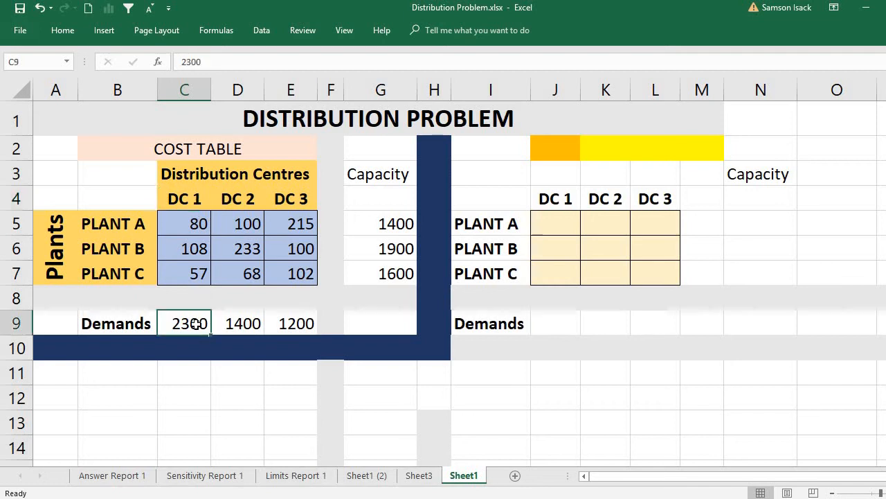
click(130, 222)
click(376, 224)
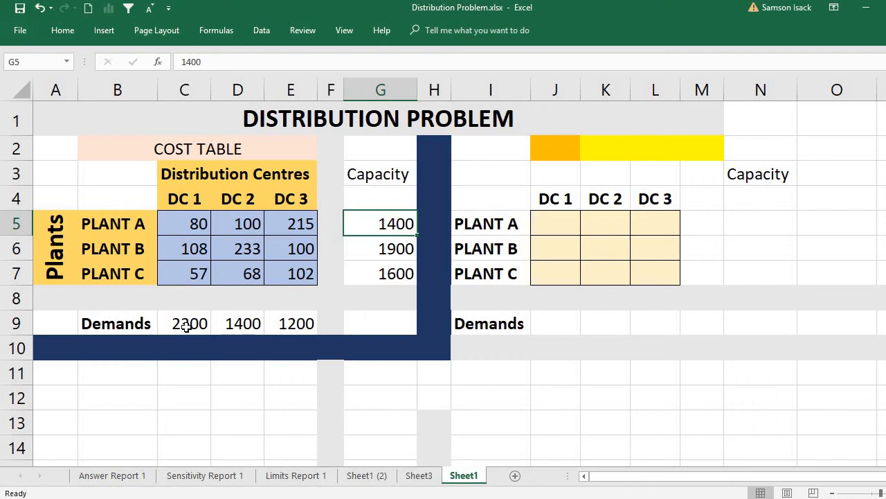
click(184, 323)
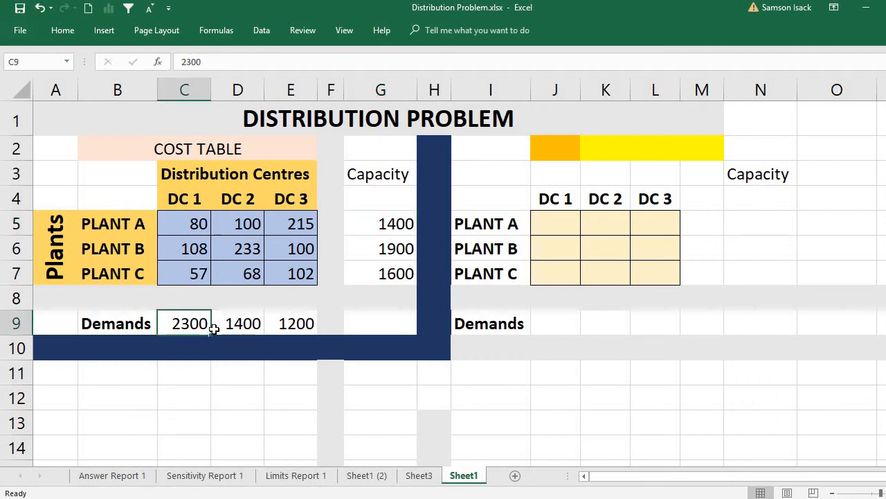
click(183, 191)
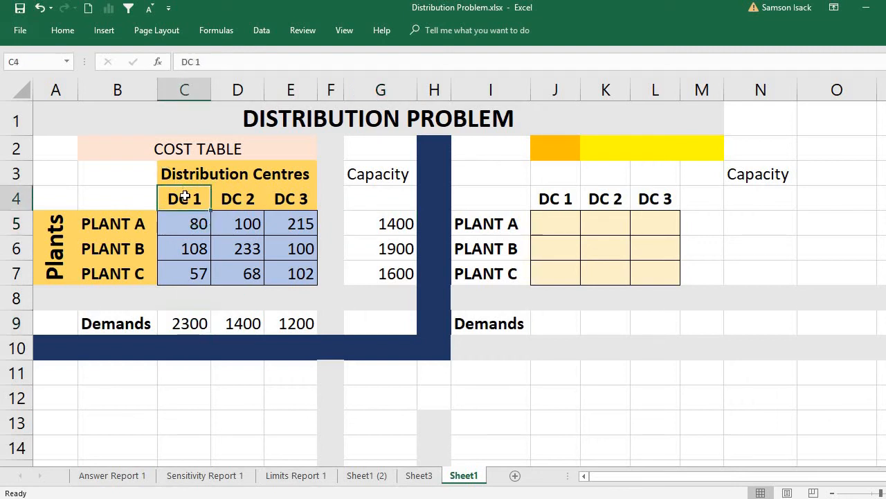
click(186, 328)
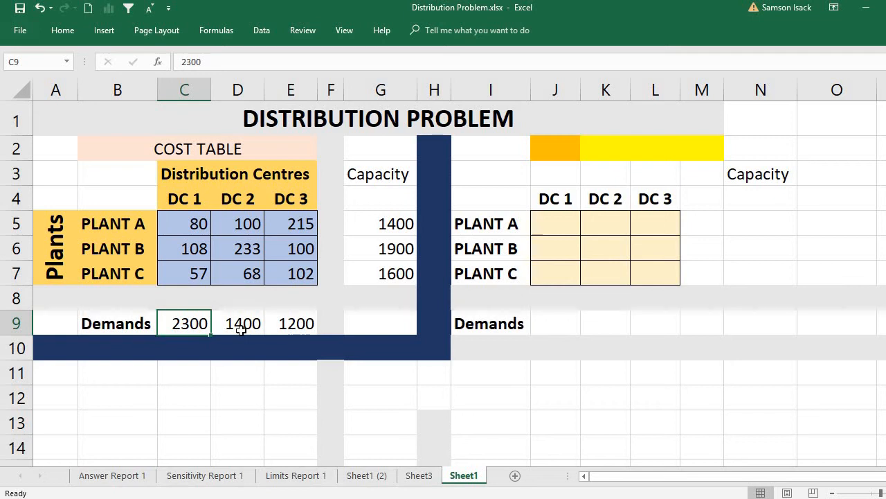
click(240, 331)
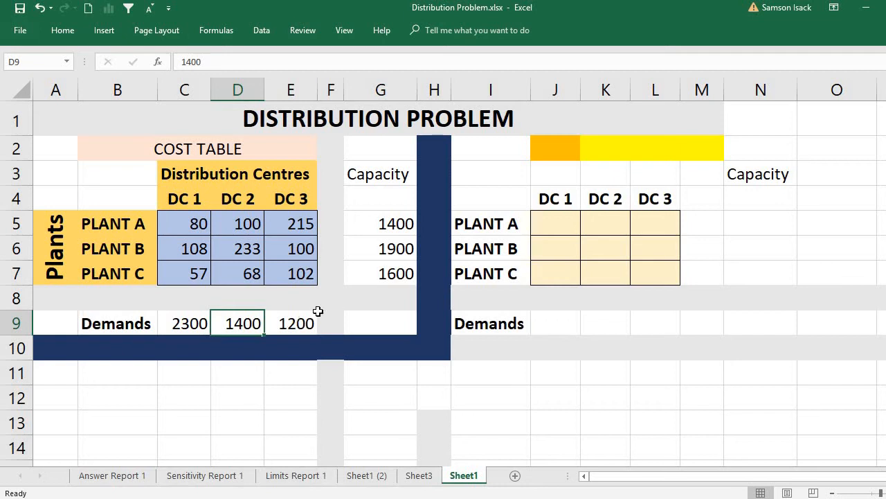
click(298, 323)
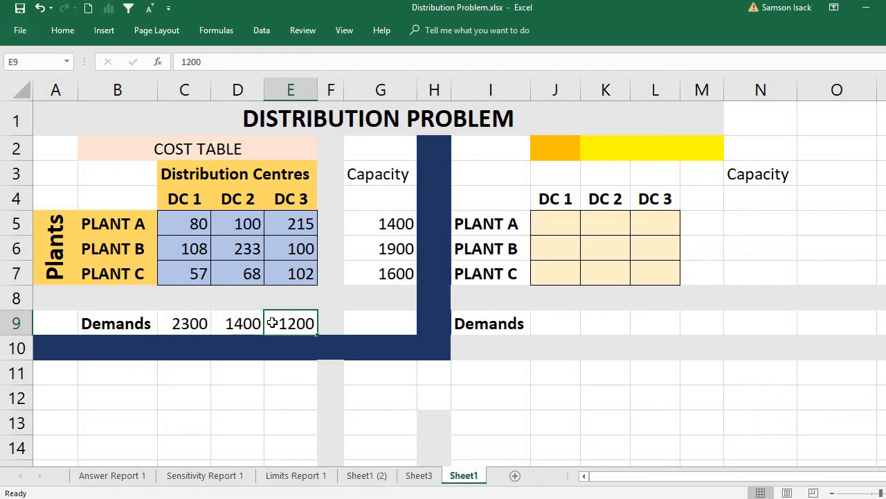
- Review the Plant A, B and C capacities once more, row by row
click(382, 225)
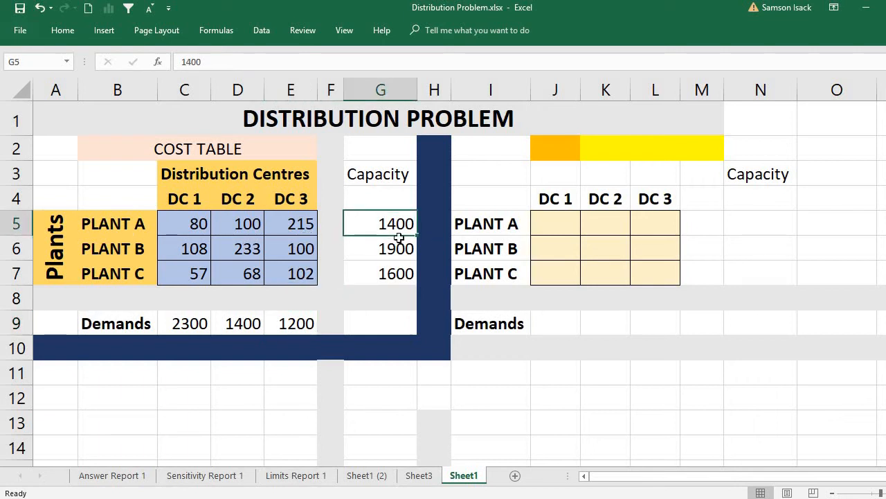
click(116, 227)
click(389, 221)
click(356, 247)
click(118, 251)
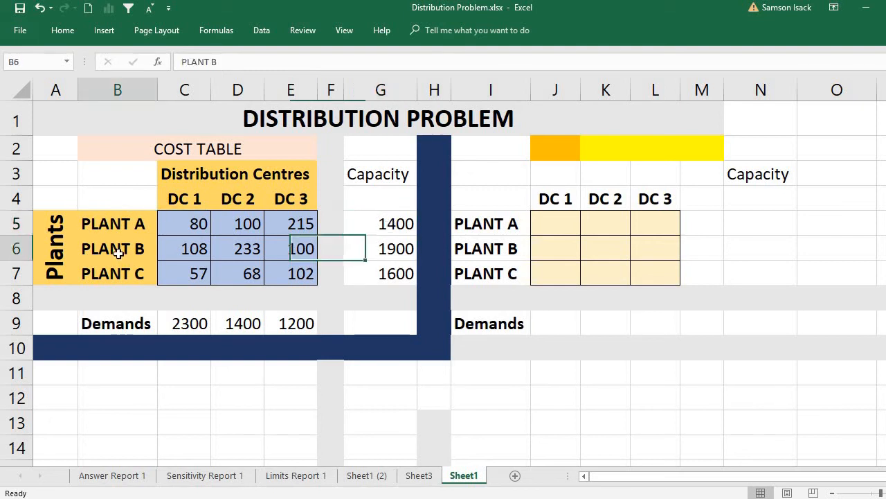
click(382, 249)
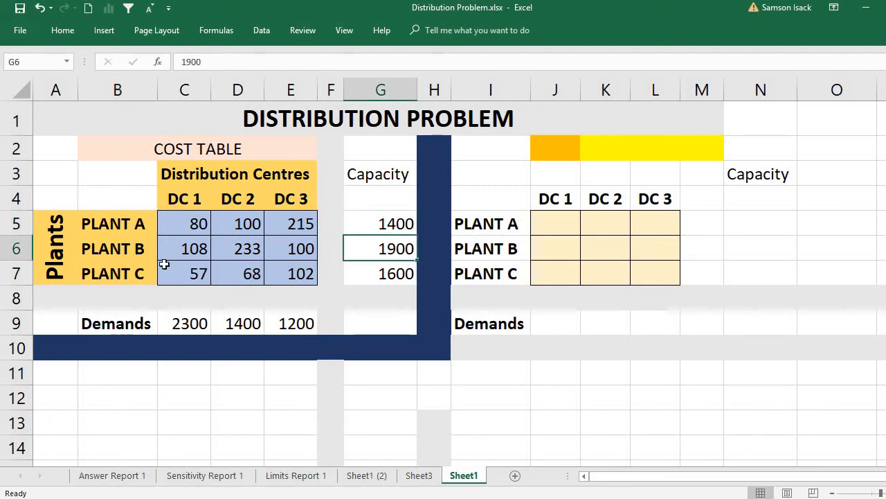
click(135, 275)
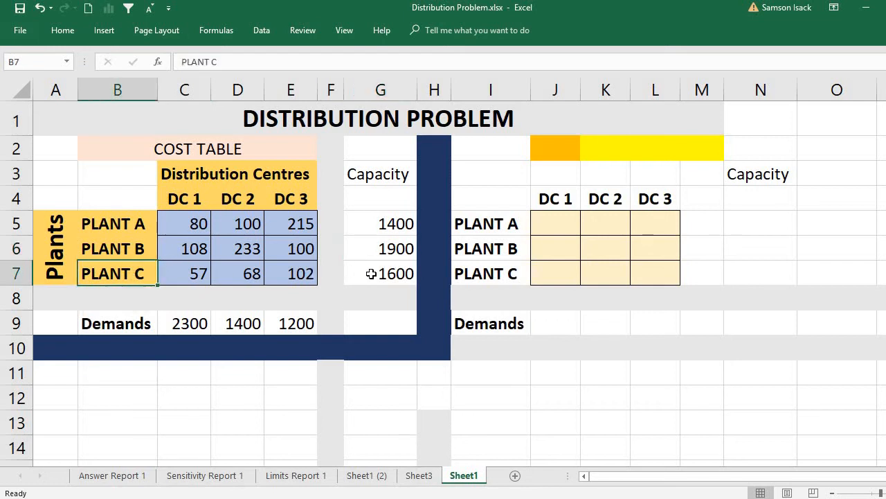
click(348, 274)
- Examine the shipping costs in the cost table, reading Plant A's cost to DC 1, DC 2 and DC 3 in turn
click(196, 225)
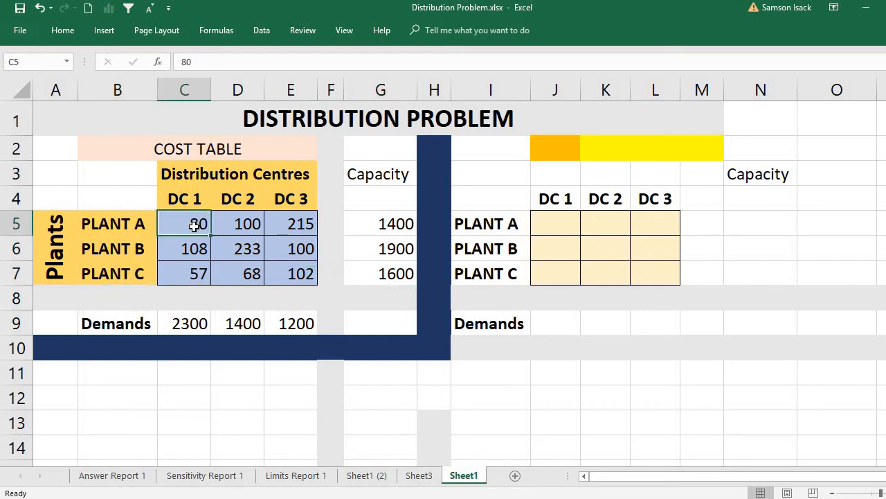
drag(238, 228, 294, 274)
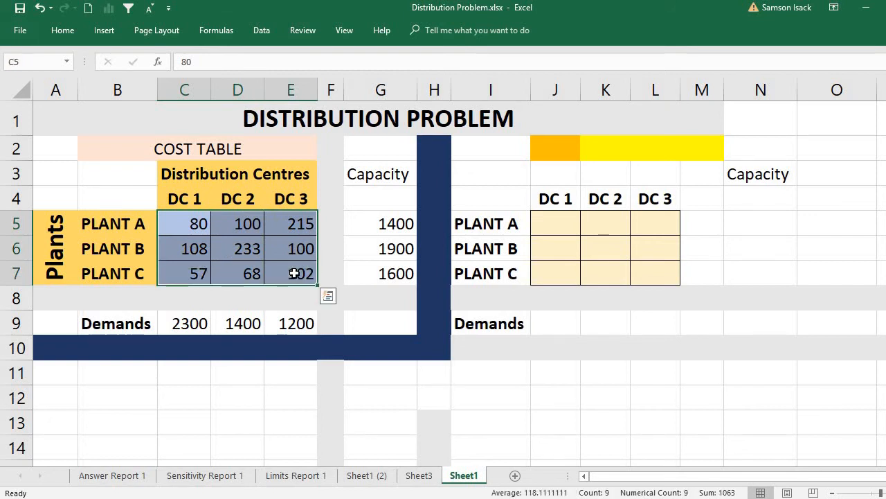
click(193, 224)
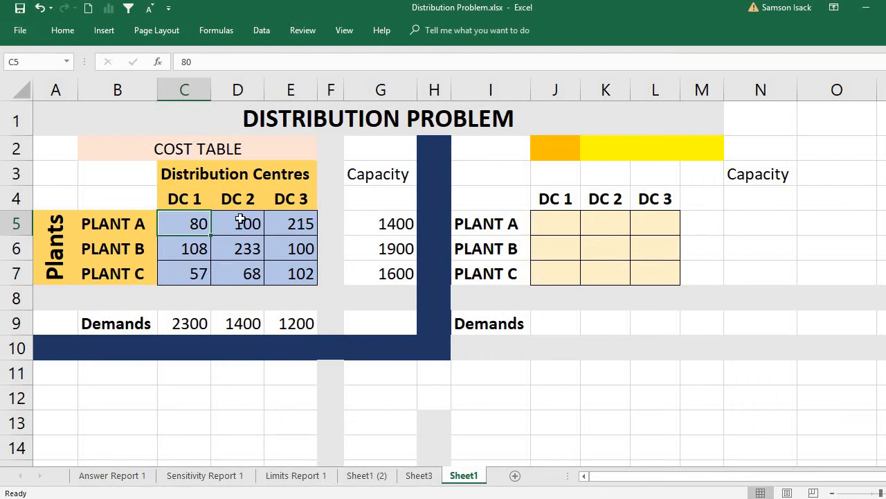
key(Tab)
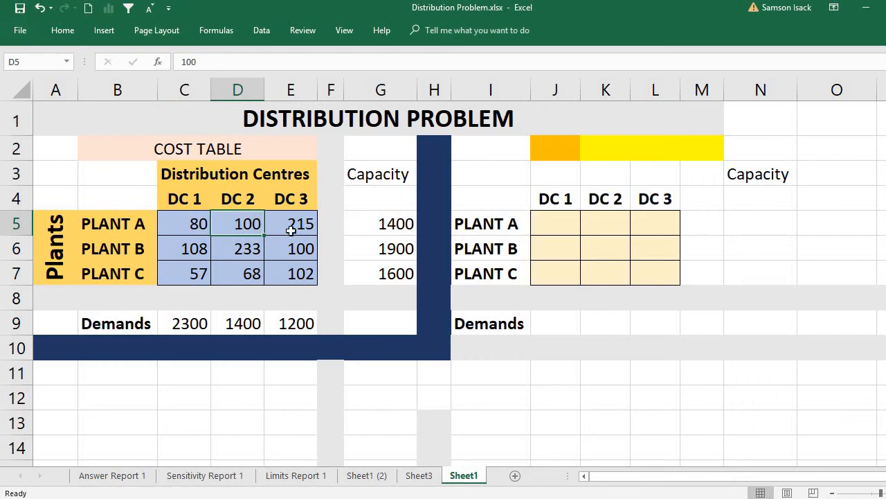
key(Tab)
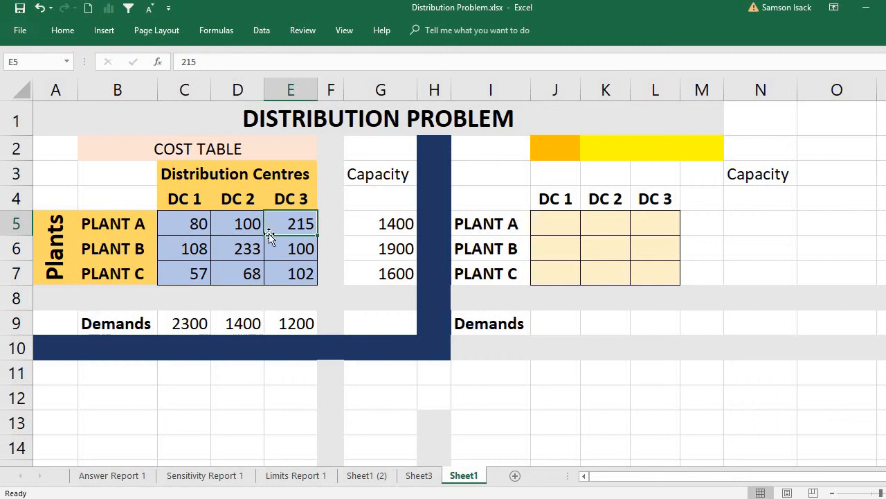
- Compare the costs of supplying DC 3 from Plant A and from Plant C
click(312, 198)
click(311, 224)
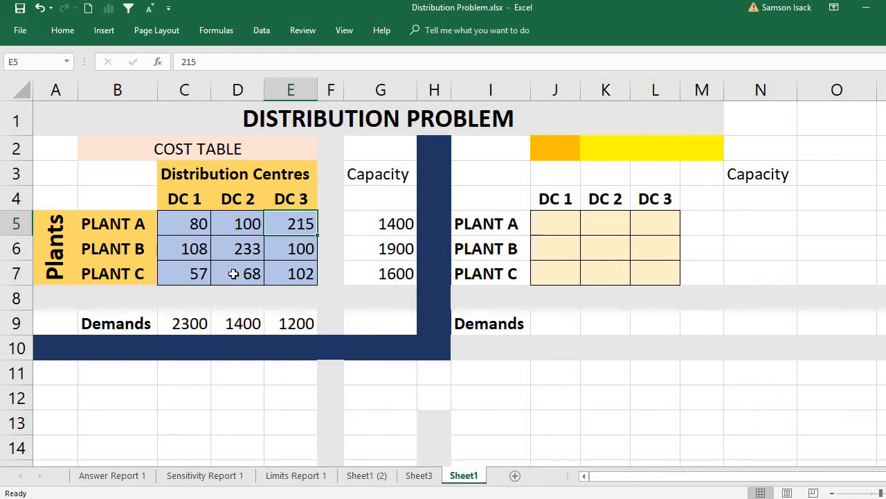
click(295, 272)
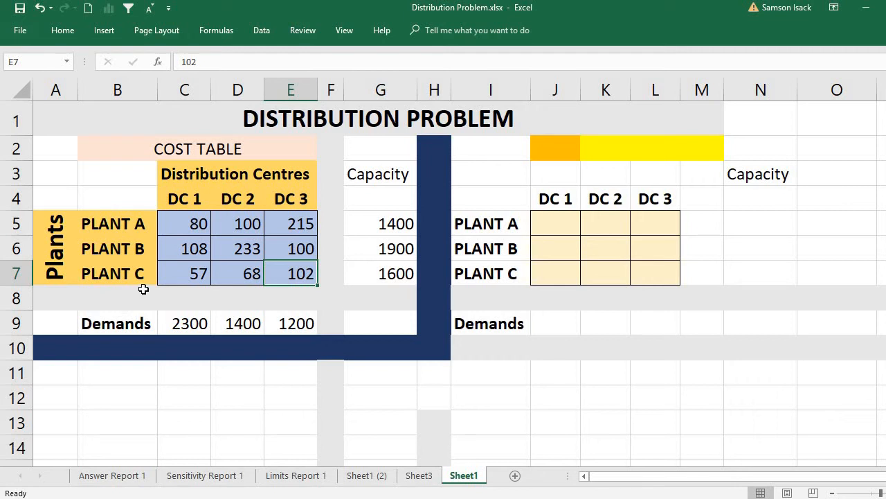
click(291, 199)
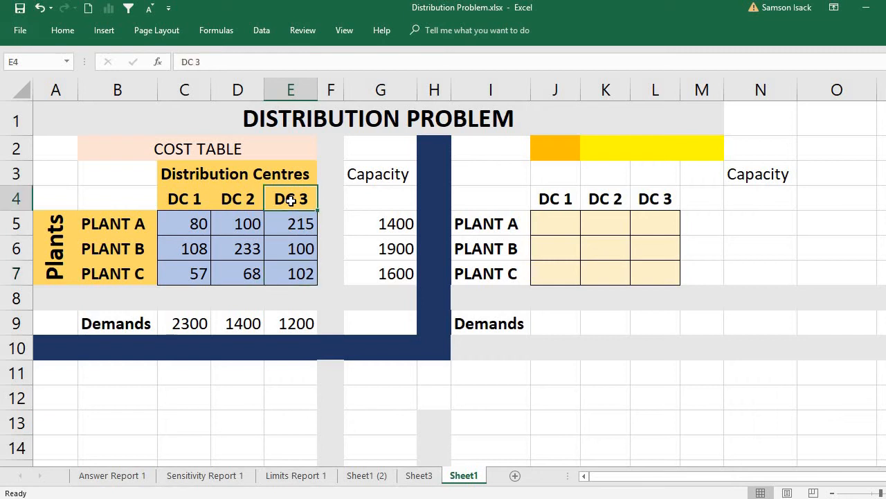
click(295, 273)
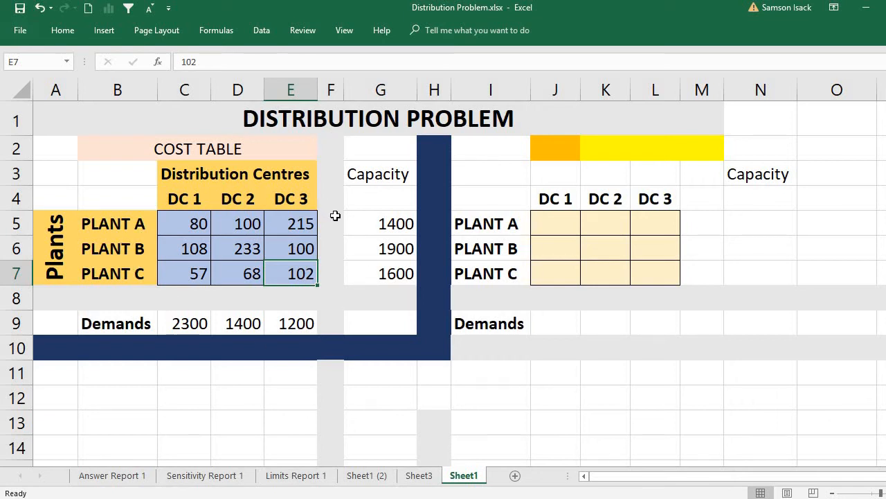
- Review the model's inputs once more: the centre demands, the three plants, their capacities and the full block of shipping costs
key(Return)
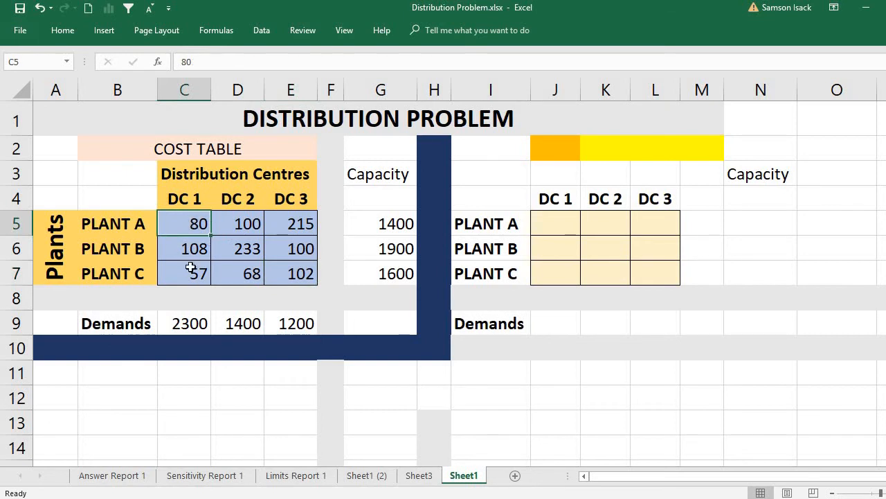
click(180, 323)
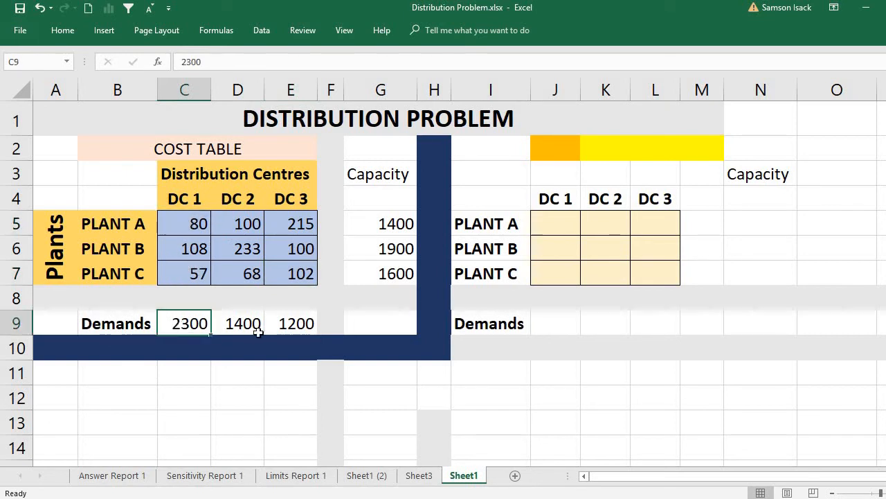
drag(257, 332, 289, 323)
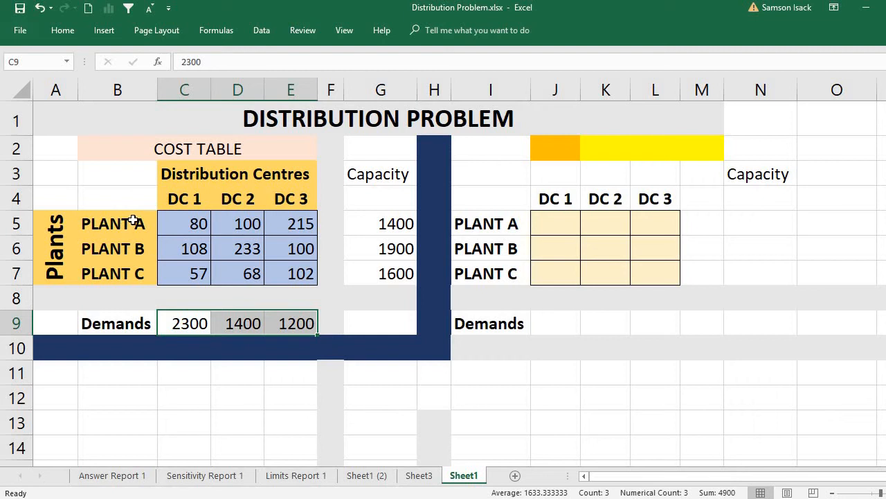
drag(133, 220, 139, 273)
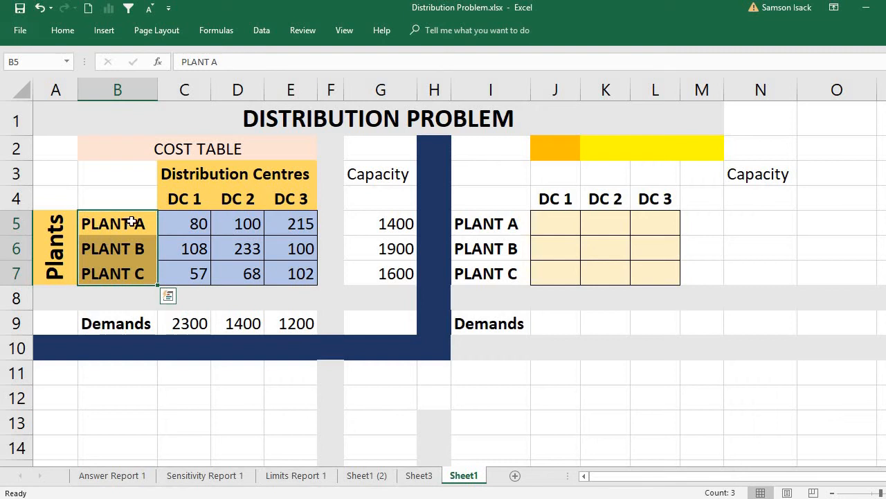
click(371, 221)
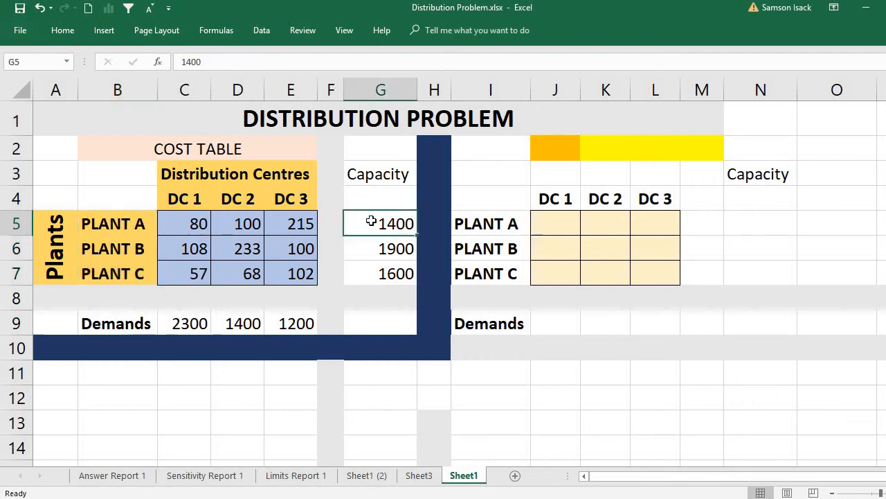
drag(371, 221, 370, 278)
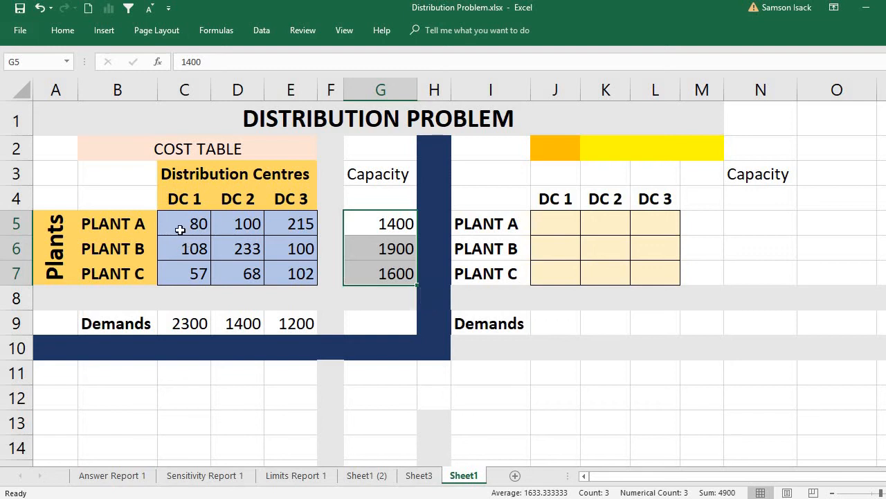
drag(180, 225, 302, 277)
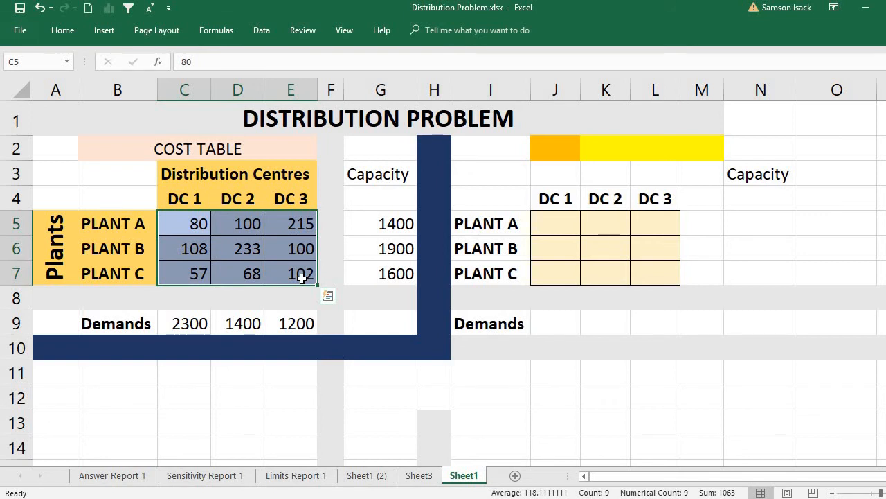
- Go through the individual shipping costs cell by cell, from Plant A to DC 1 through Plant C to DC 3
click(178, 219)
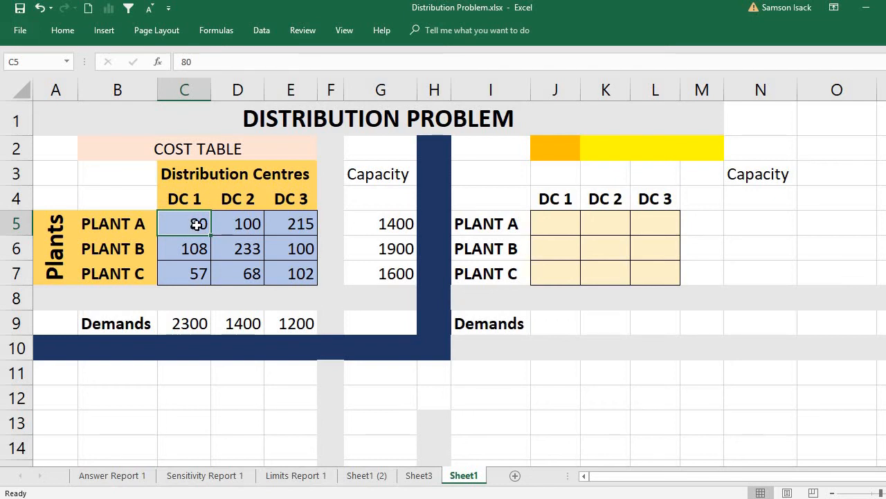
key(Tab)
key(Tab)
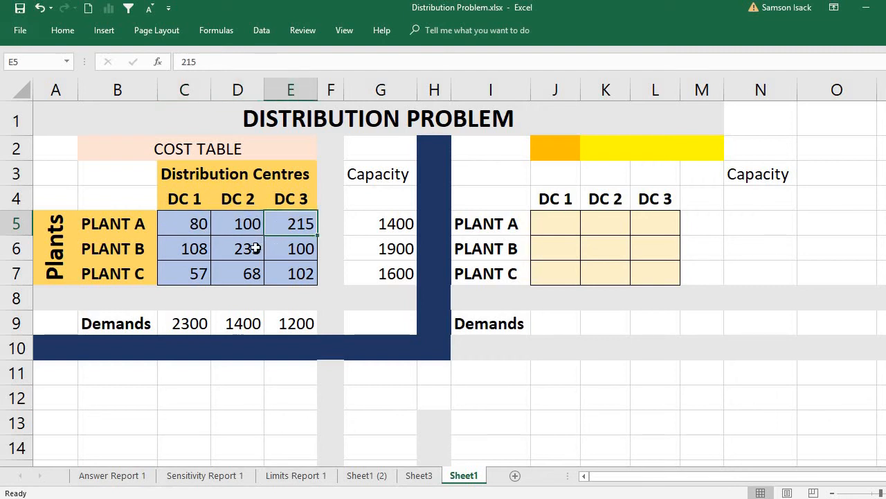
key(Tab)
key(Tab)
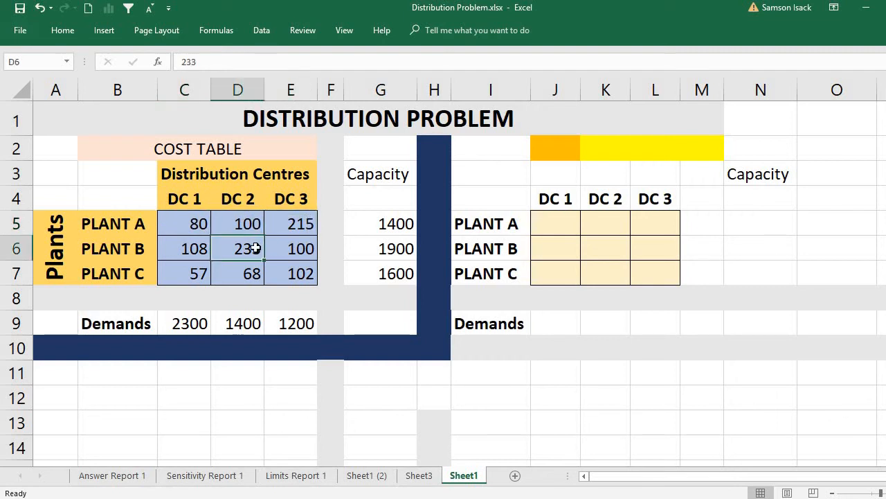
click(281, 274)
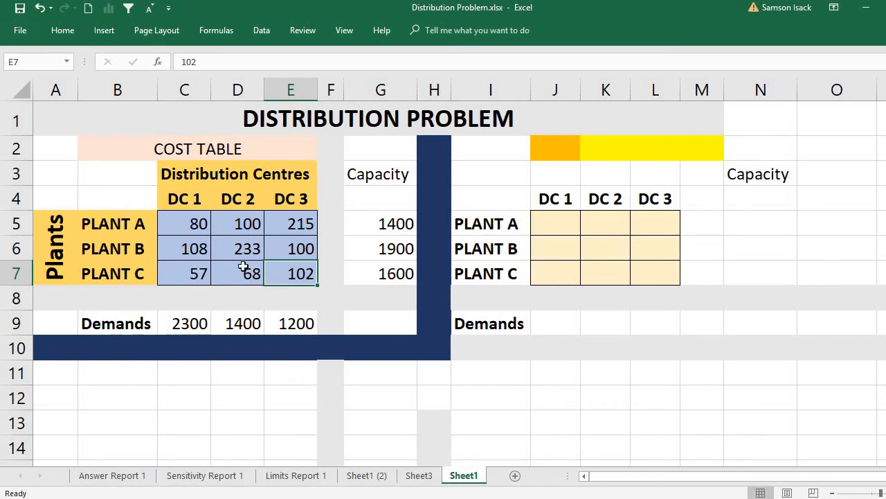
- Compare the three plants' shipping costs within each distribution centre column to identify the cheapest supplier for DC 1, DC 2 and DC 3
click(205, 229)
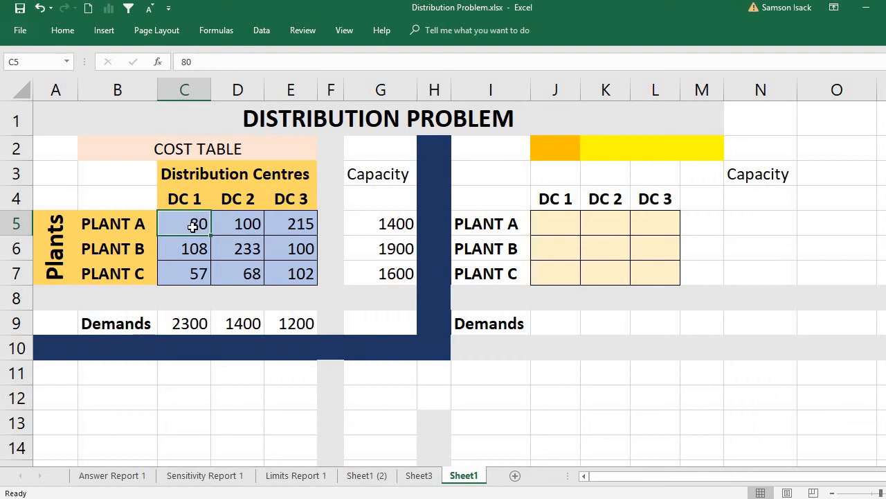
drag(196, 226, 199, 277)
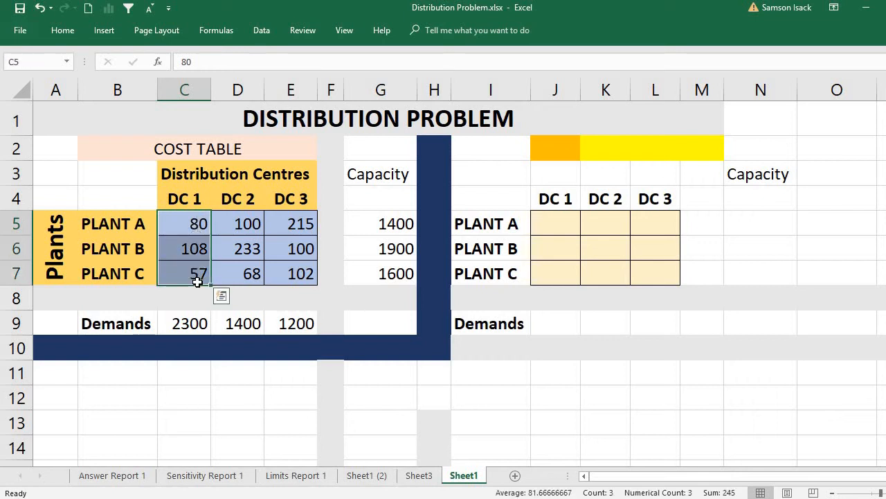
click(193, 221)
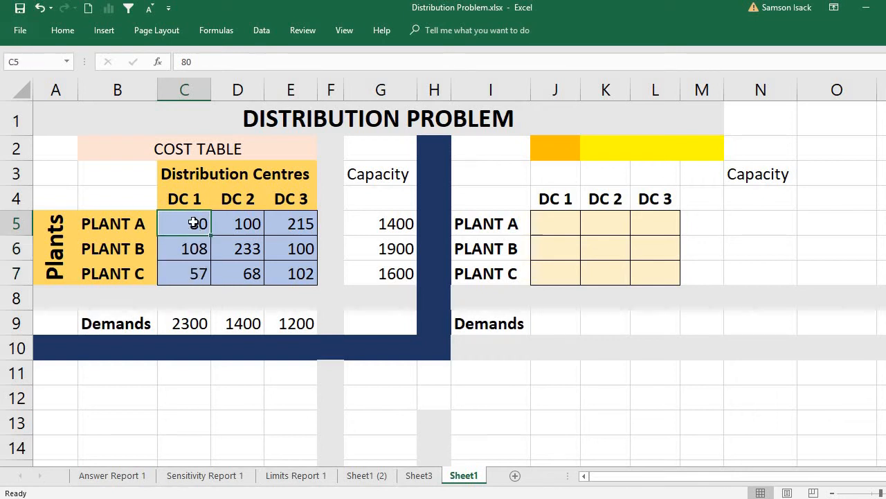
click(196, 277)
drag(196, 277, 168, 208)
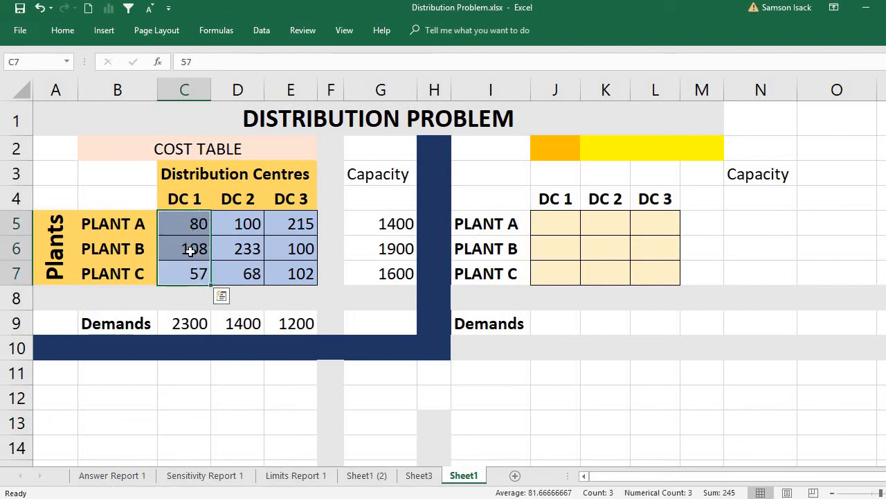
click(189, 274)
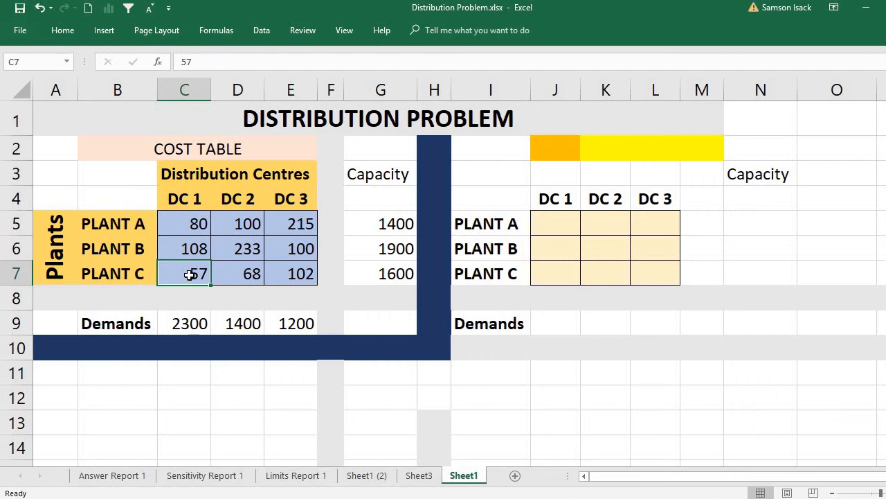
click(255, 276)
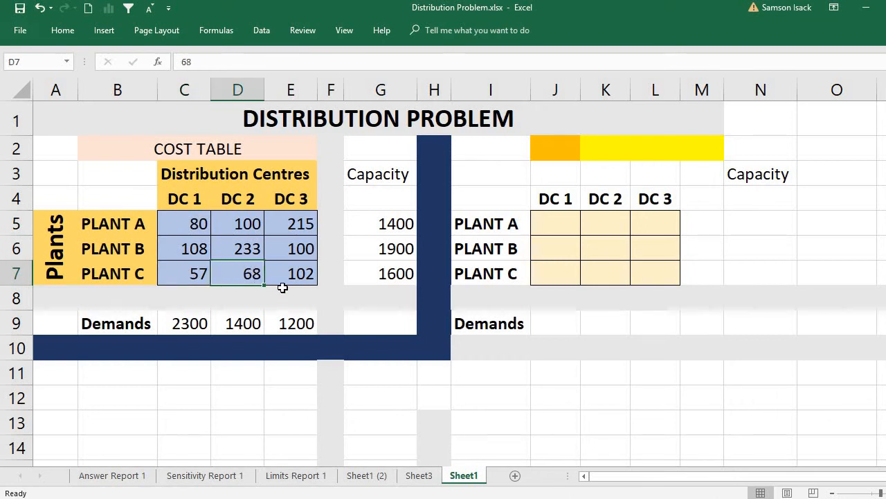
click(301, 249)
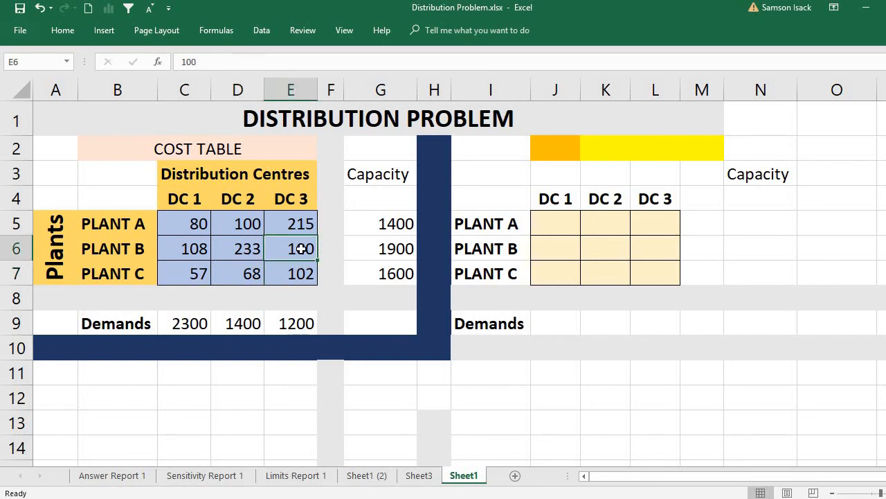
- Check DC 1's demand against the Plant A and Plant C capacities, weighing Plant C's cost to DC 1 against Plant A's costs
click(376, 223)
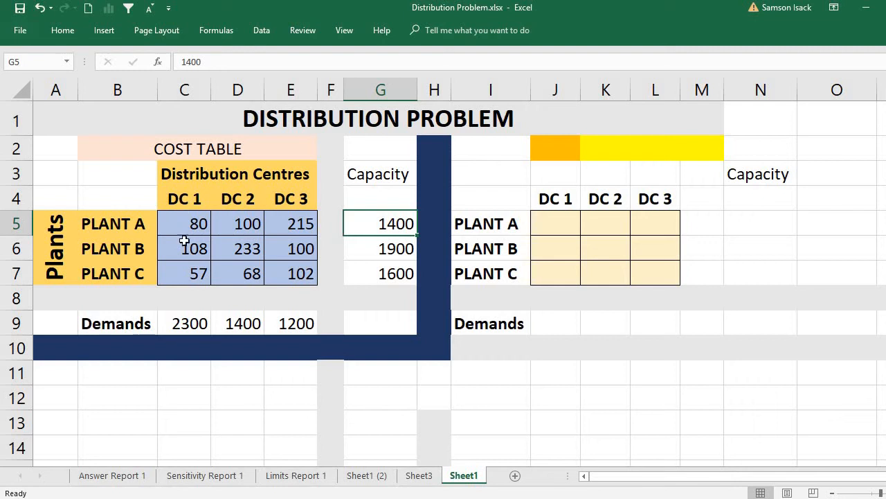
click(186, 328)
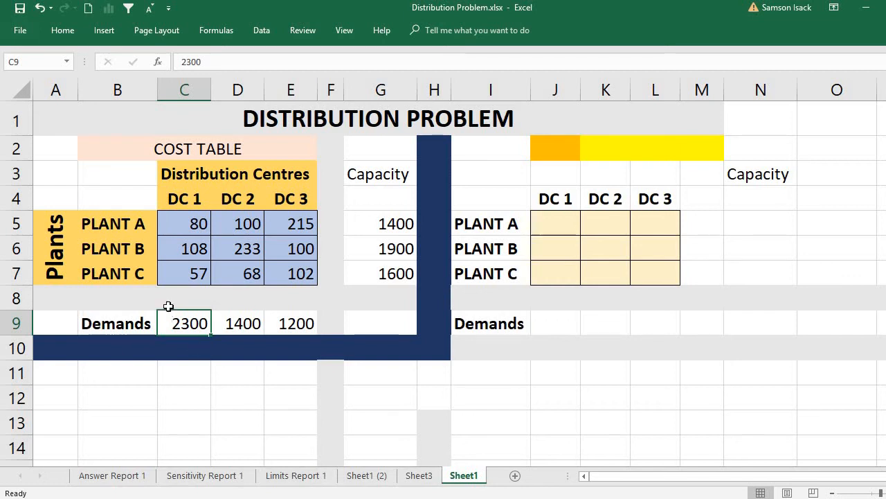
click(183, 276)
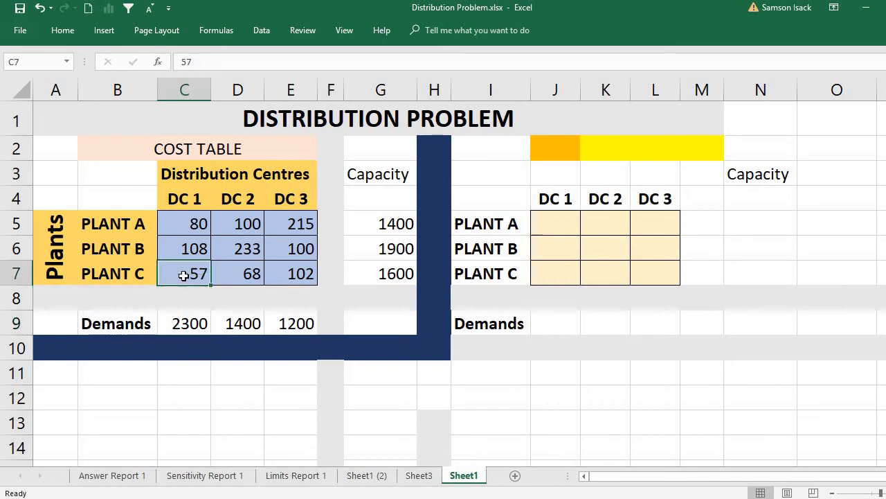
click(379, 275)
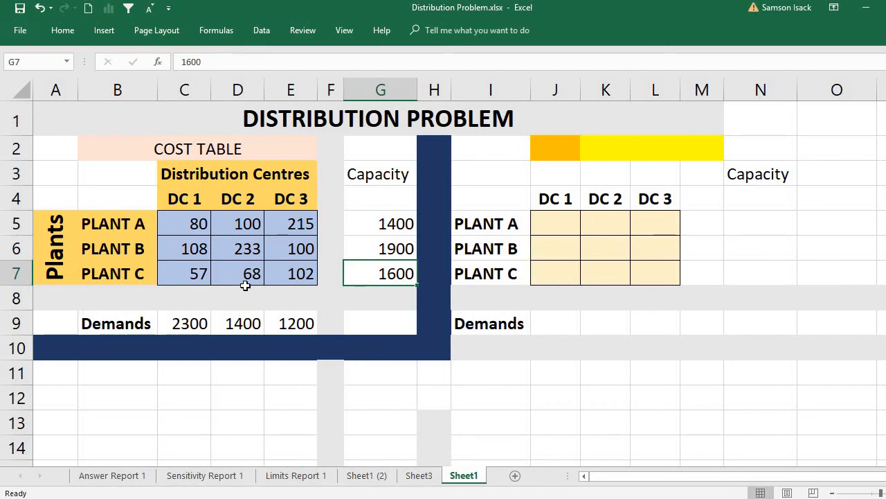
click(194, 276)
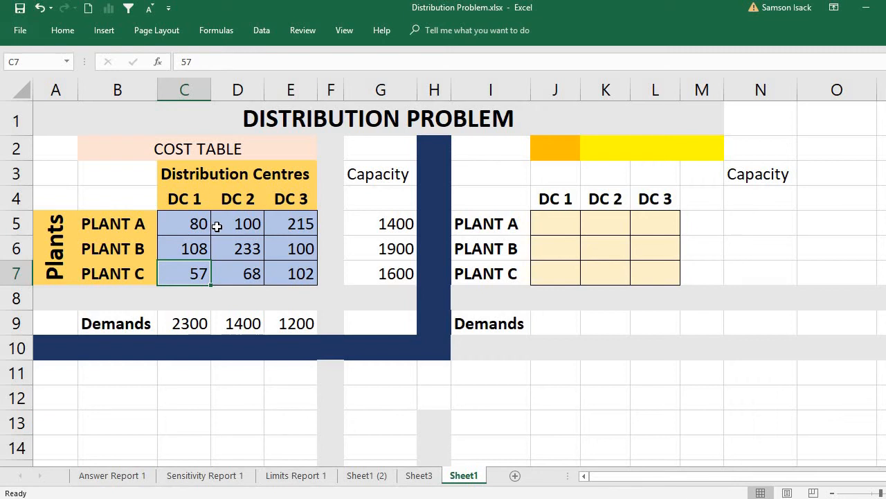
click(175, 229)
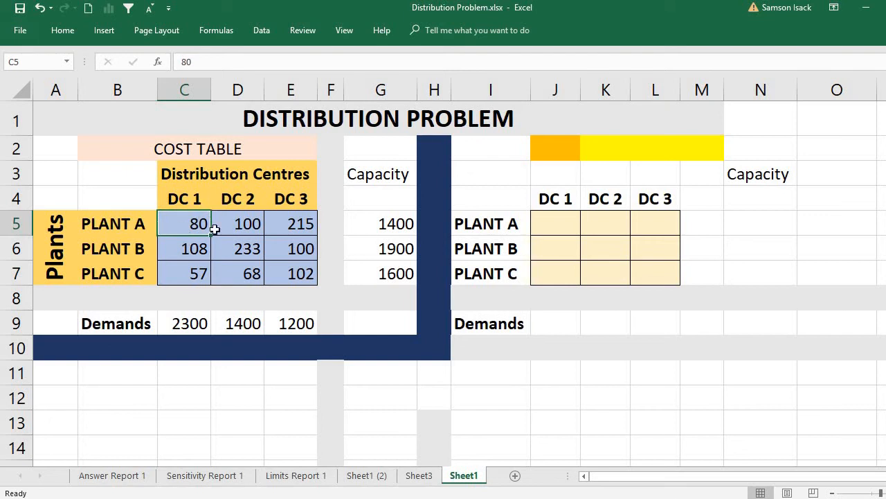
click(245, 226)
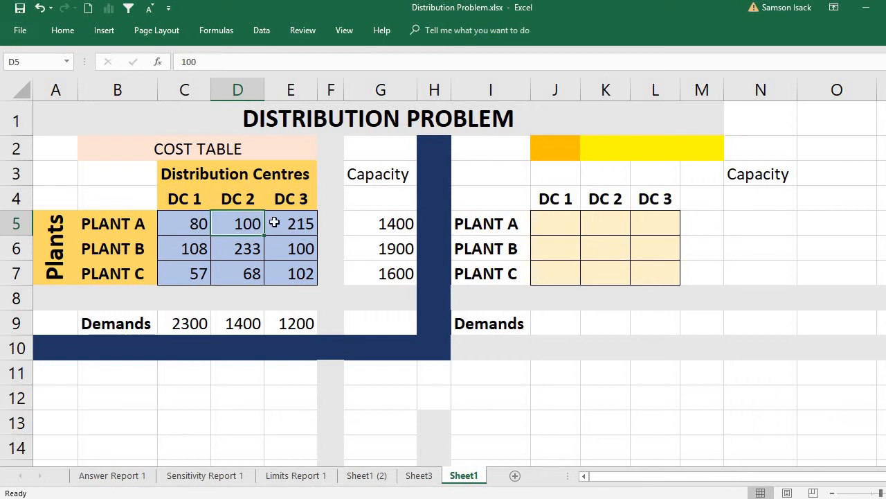
- Examine the solution table's layout: the empty allocation block J5:L7, the three plant labels and the distribution centre headings
drag(511, 152, 786, 326)
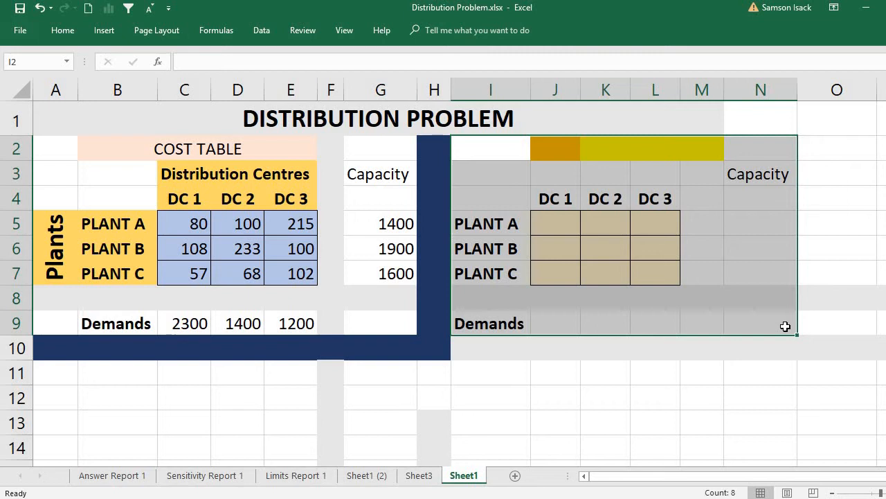
click(512, 157)
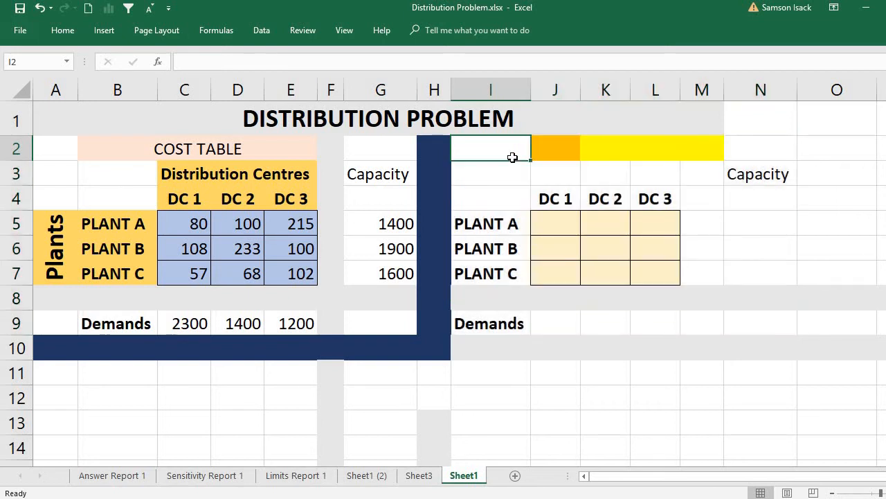
click(565, 223)
mouse_move(565, 223)
mouse_down()
mouse_move(633, 240)
mouse_move(644, 273)
mouse_up()
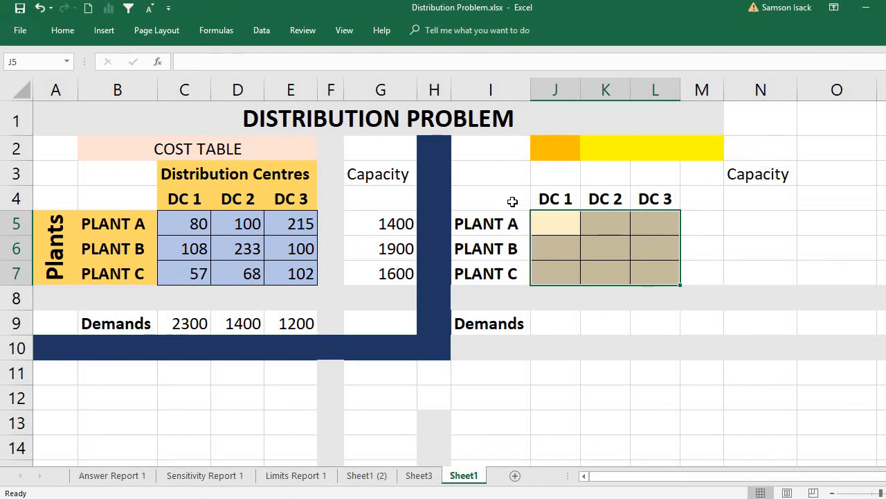
drag(510, 225, 513, 273)
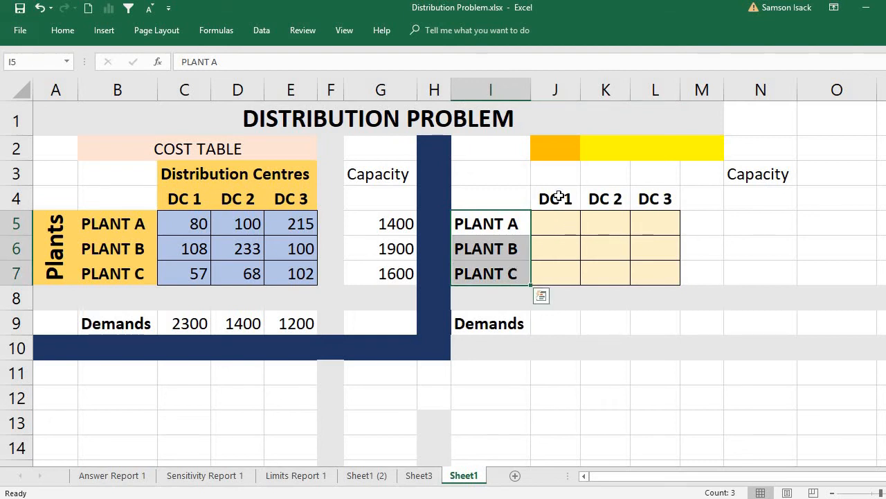
drag(559, 198, 656, 199)
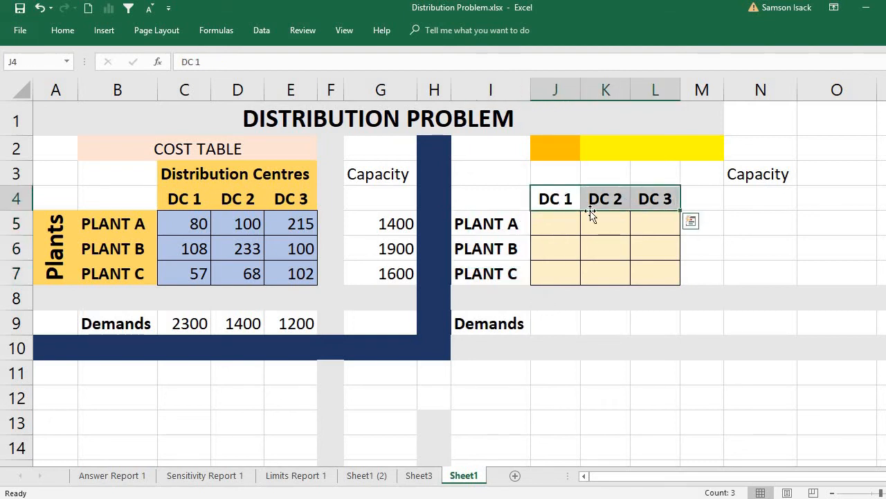
- Relate the Plant A to DC 1 allocation cell to its shipping cost, and look over Plant A's row and the whole allocation block
click(550, 224)
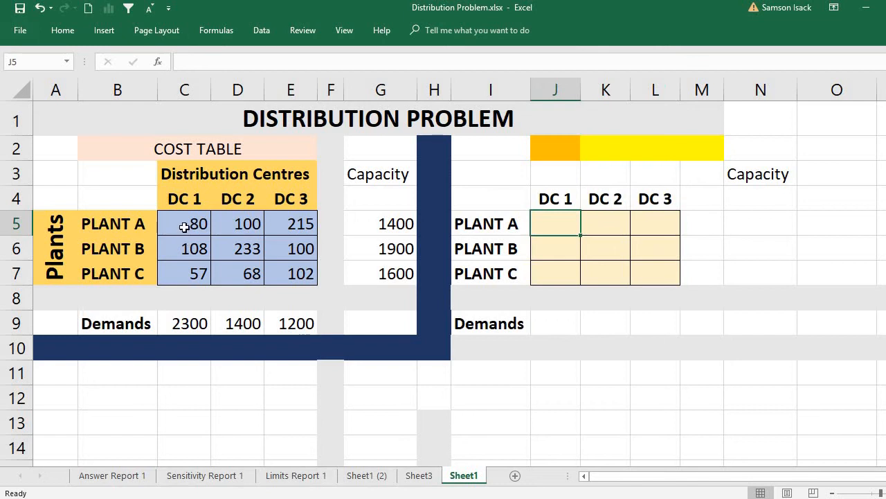
click(184, 226)
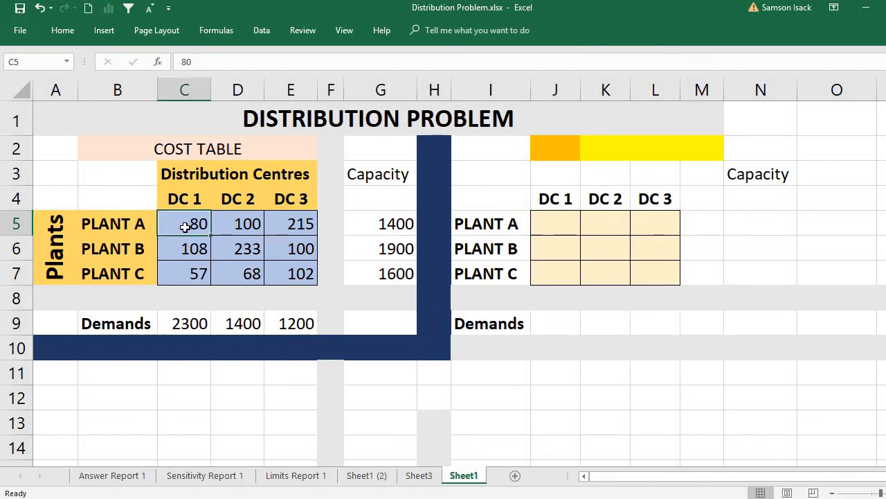
click(537, 220)
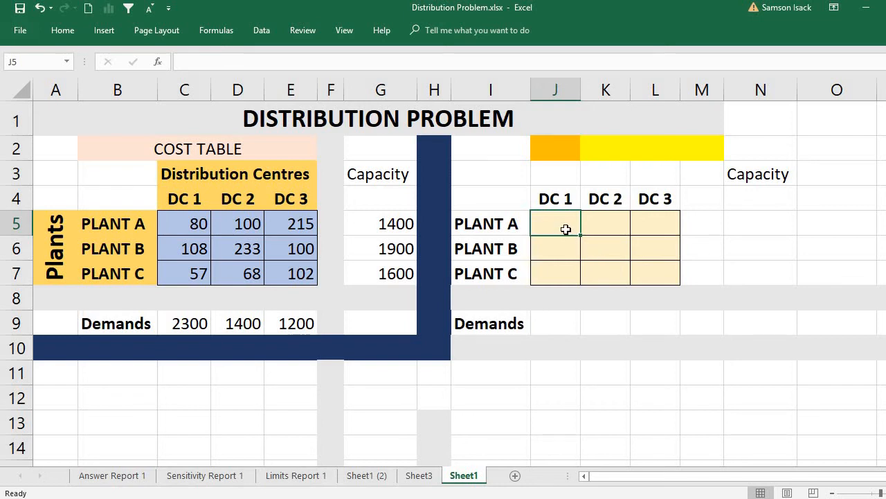
click(626, 226)
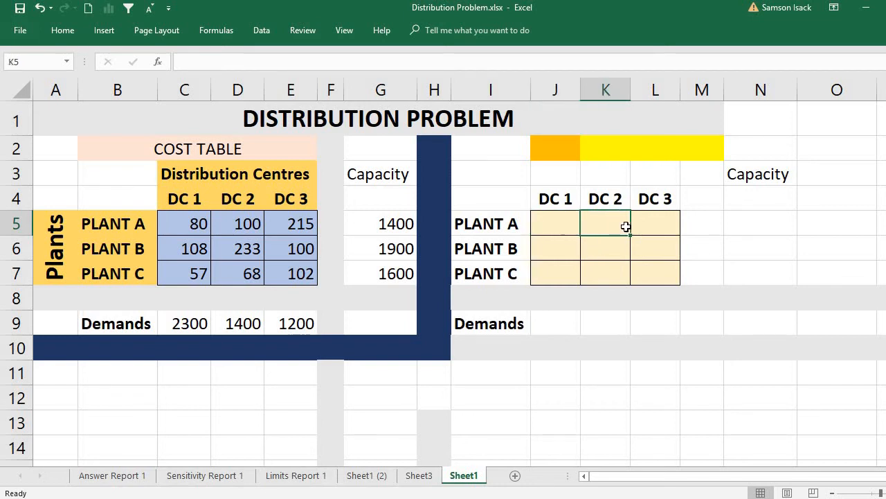
click(651, 226)
drag(554, 224, 649, 271)
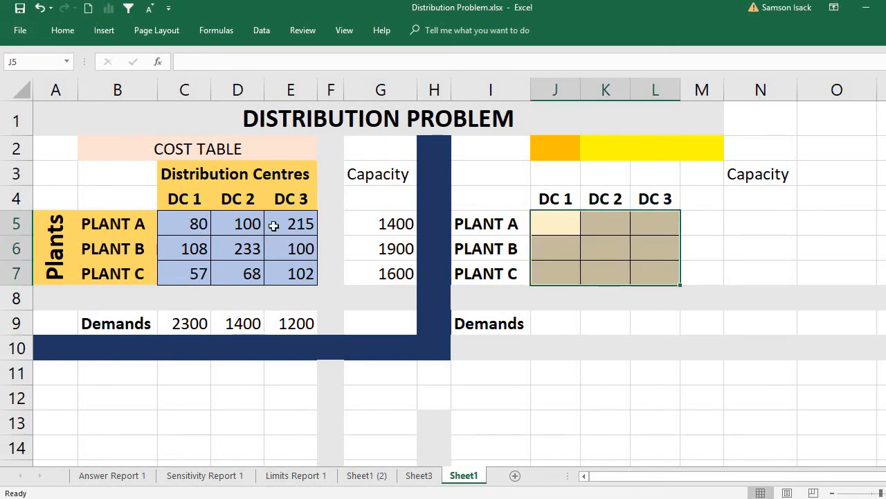
- Go through the nine allocation cells one by one, from Plant A to DC 1 through Plant C to DC 3
click(550, 225)
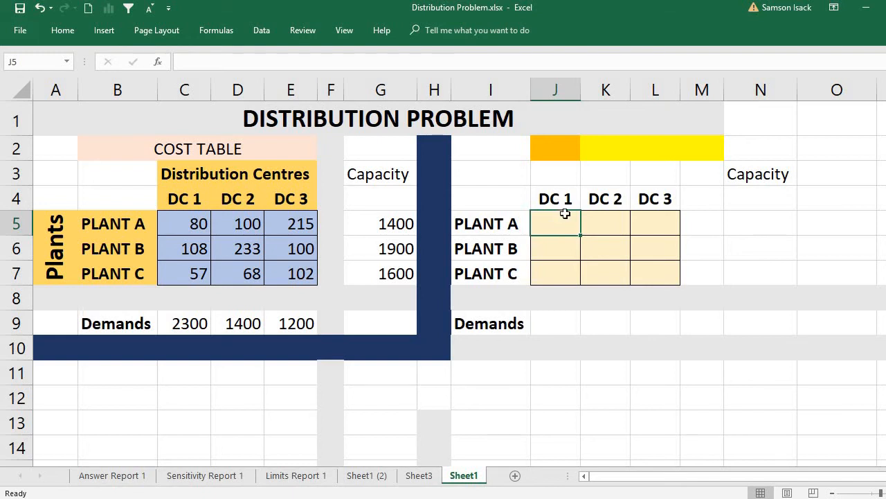
click(598, 226)
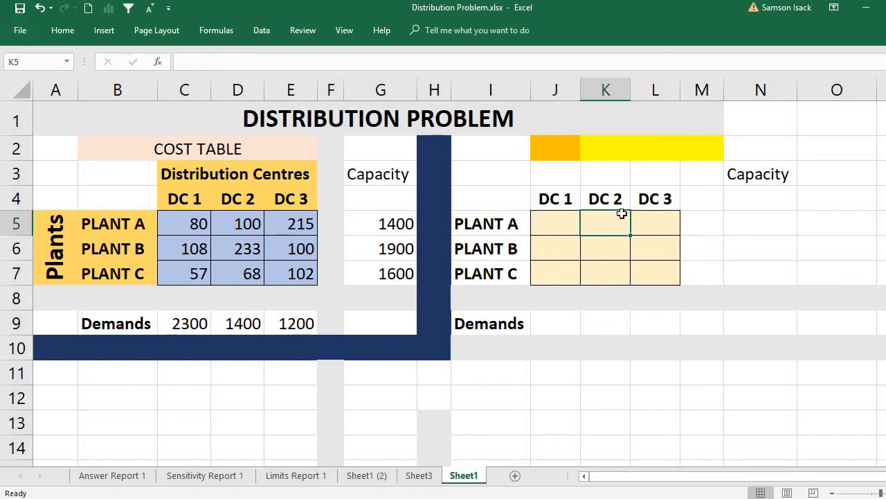
click(662, 223)
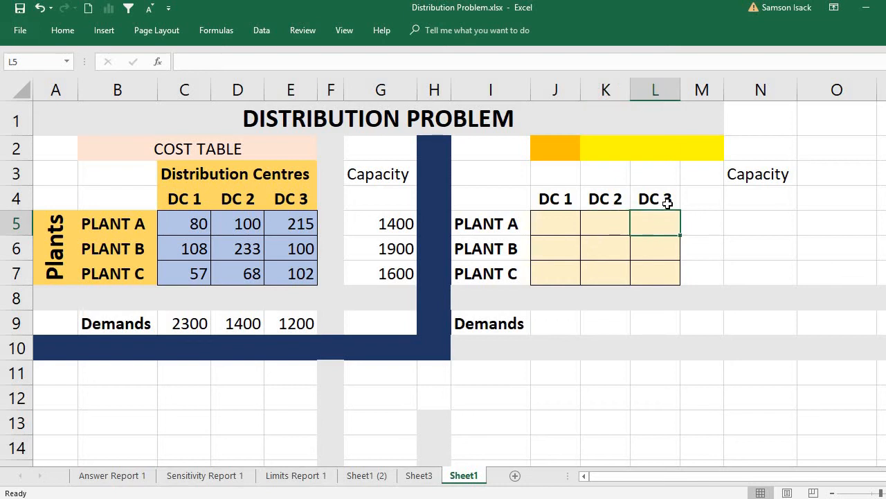
click(564, 251)
click(593, 249)
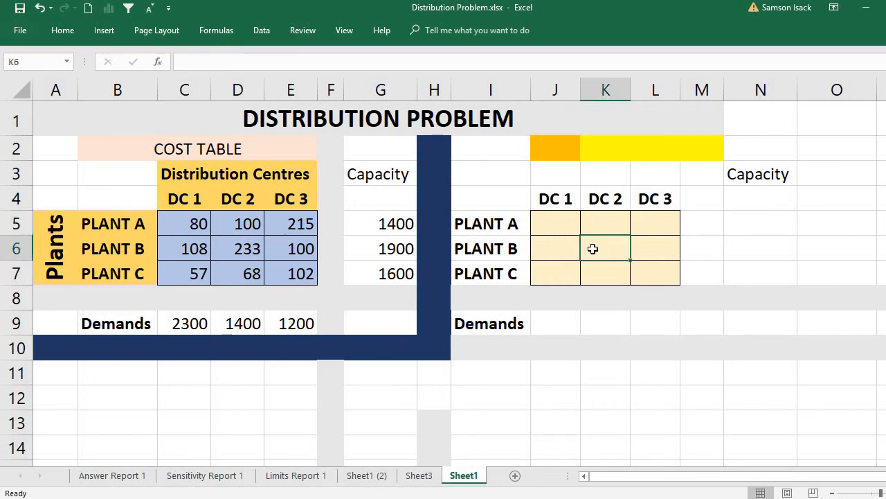
click(655, 248)
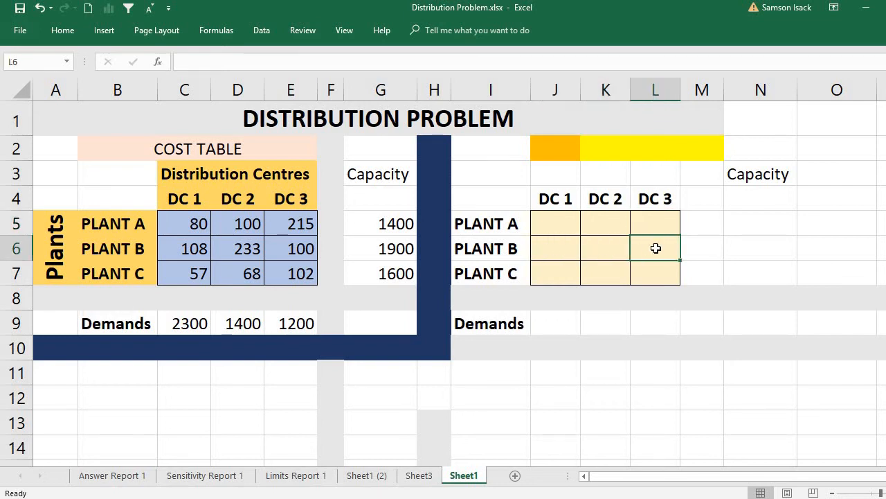
click(567, 278)
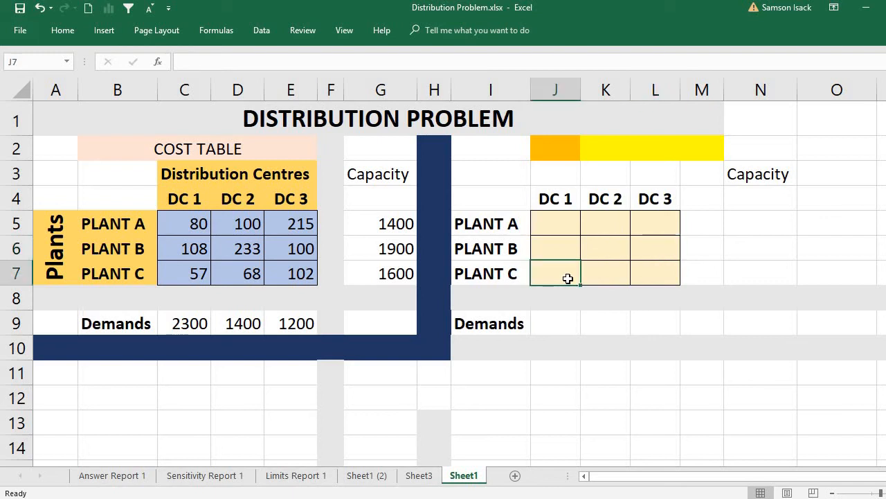
click(621, 275)
click(648, 272)
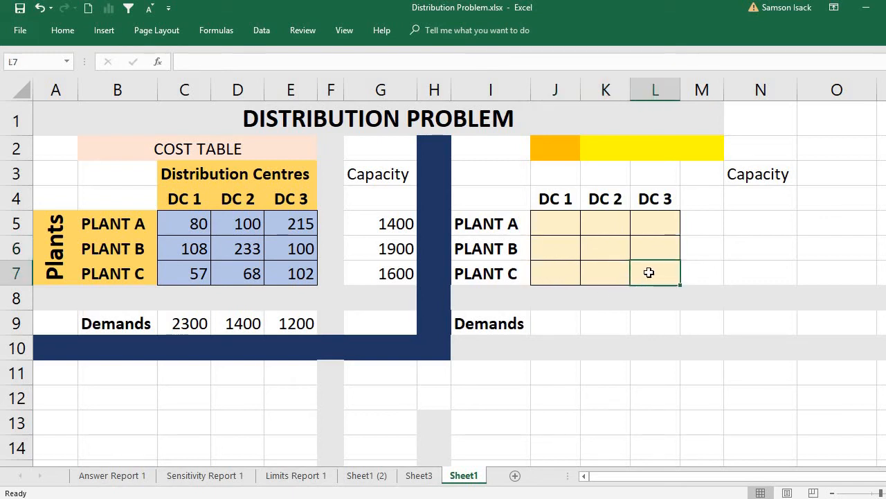
drag(554, 221, 664, 263)
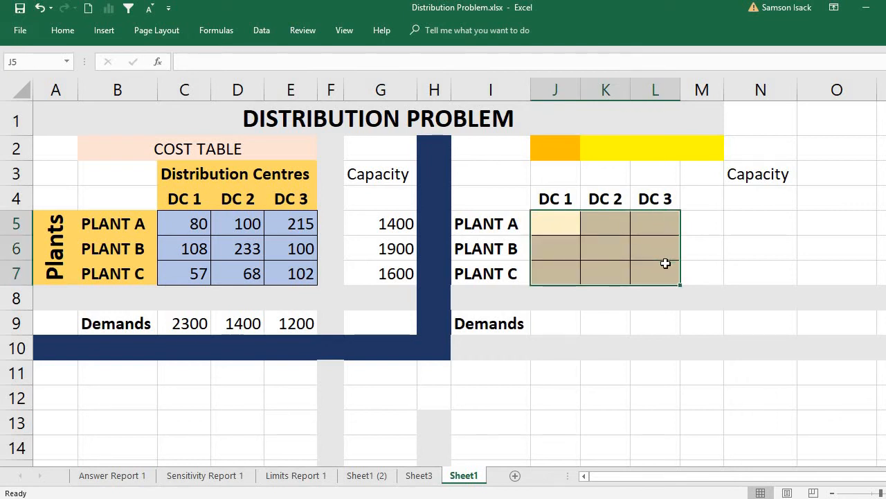
- Review Plant A's allocation cells for the three centres again, together with the full block J5:L7 of quantities to solve for
click(555, 225)
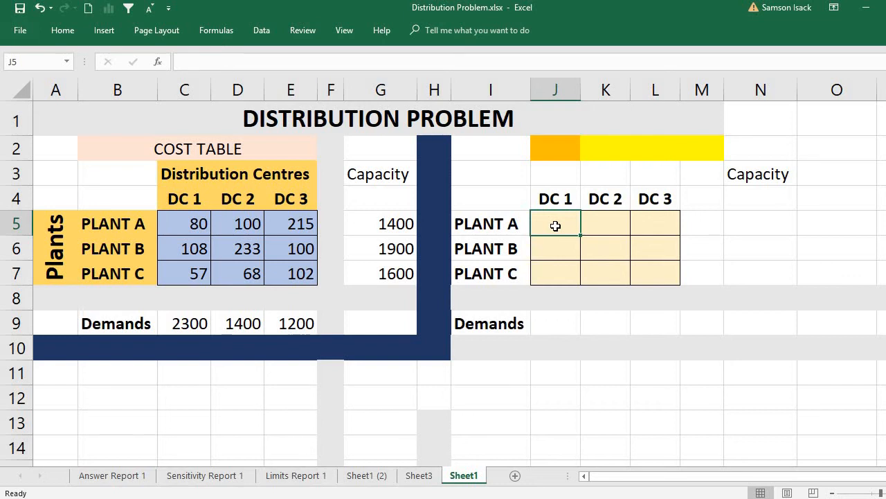
click(605, 222)
click(659, 222)
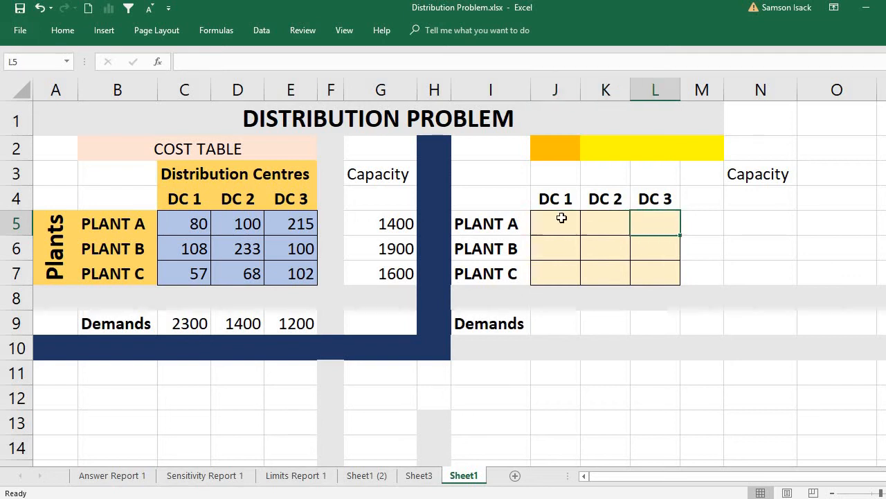
click(558, 222)
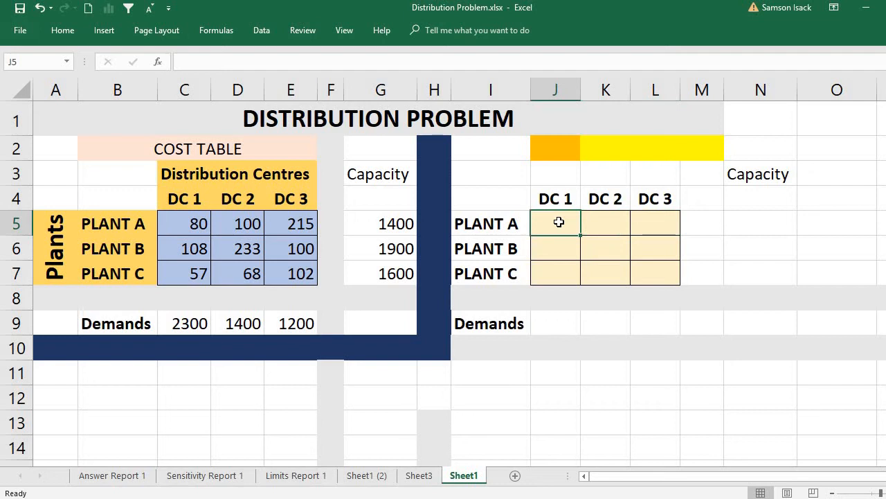
mouse_move(558, 221)
mouse_down()
mouse_move(631, 267)
mouse_move(651, 260)
mouse_up()
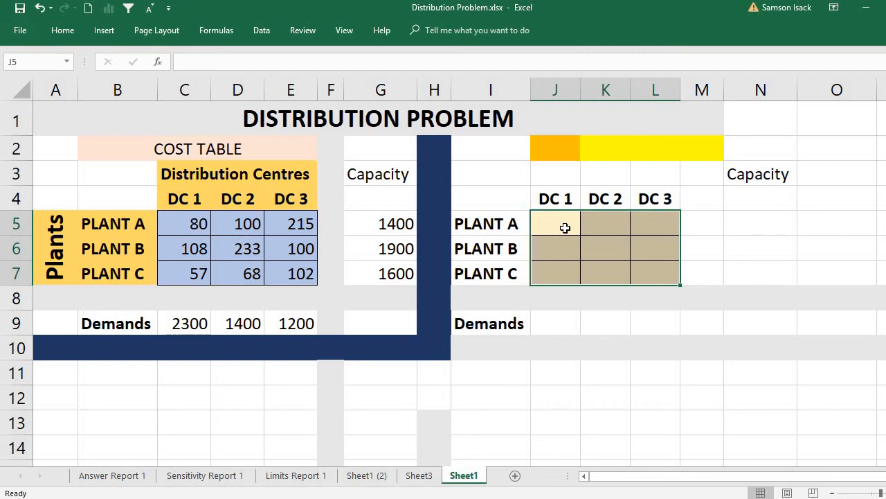
click(565, 227)
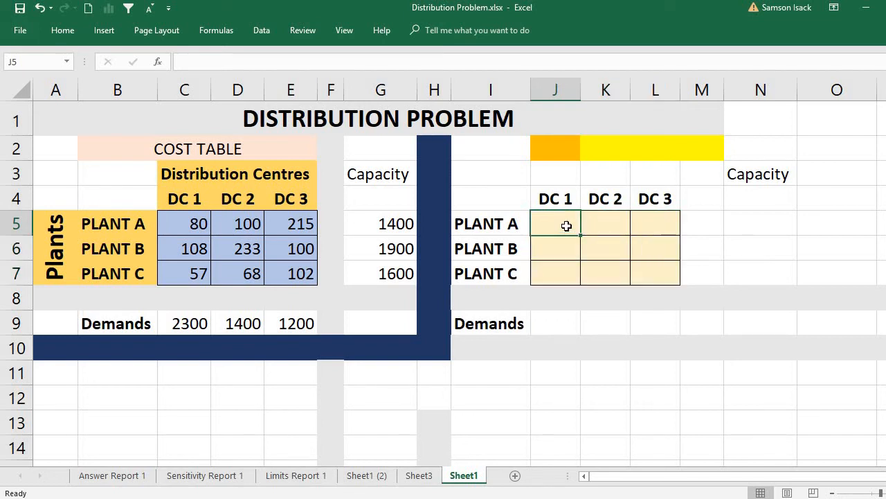
mouse_move(565, 225)
mouse_down()
mouse_move(621, 224)
mouse_move(653, 252)
mouse_move(653, 272)
mouse_up()
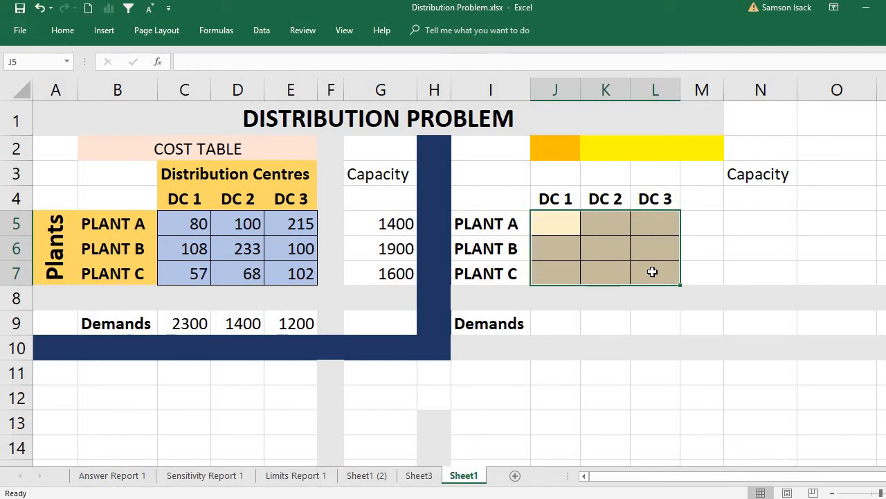
- Match Plant A's allocation cells for DC 1 and DC 2 with their shipping costs in the cost table, and recheck the full allocation block
click(541, 223)
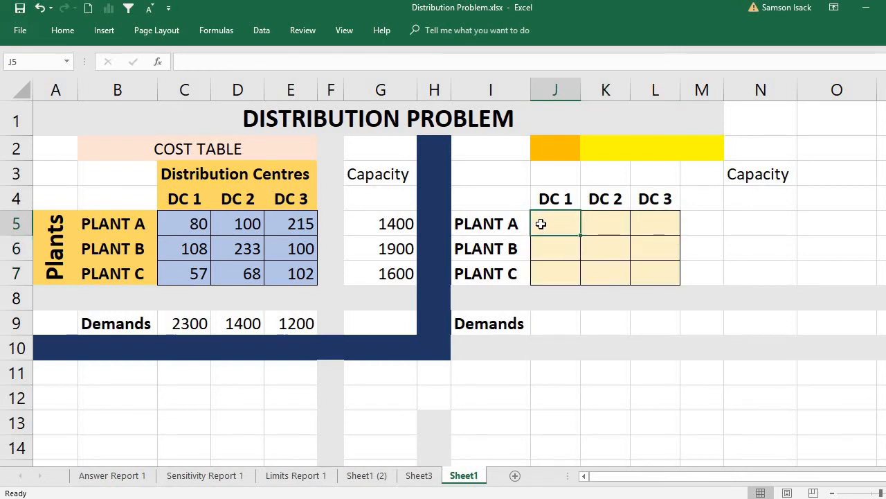
click(604, 228)
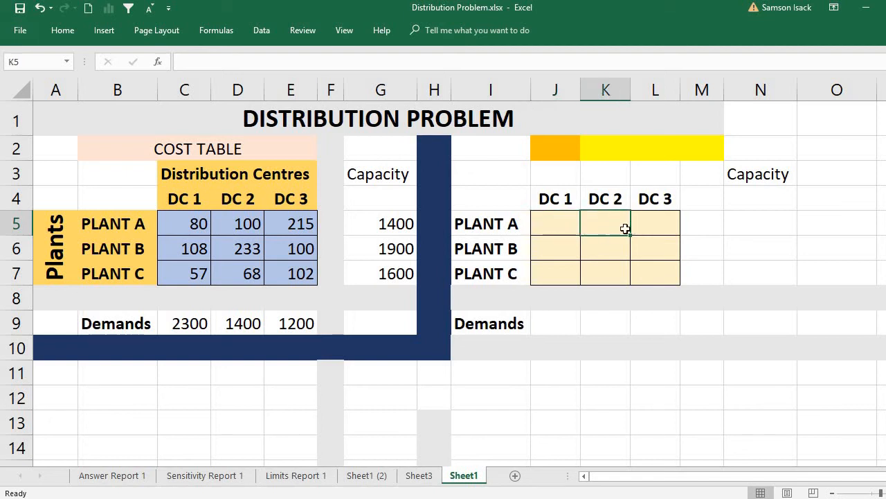
click(557, 222)
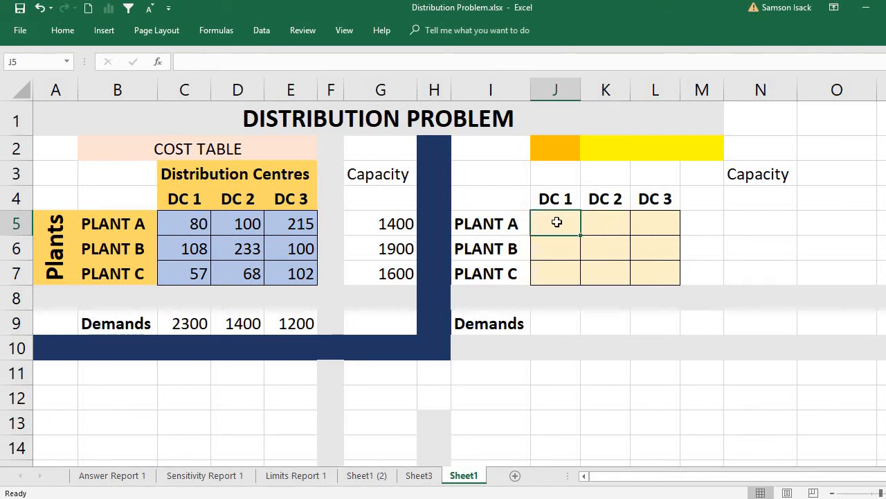
click(194, 223)
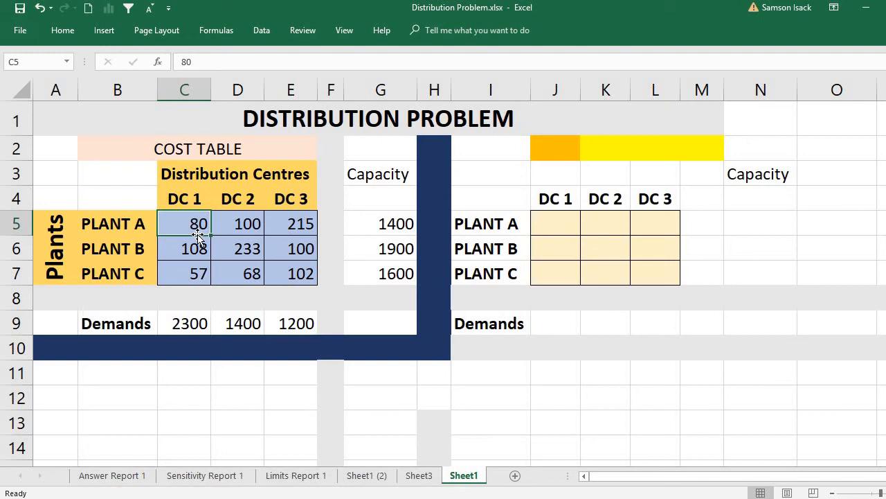
click(560, 220)
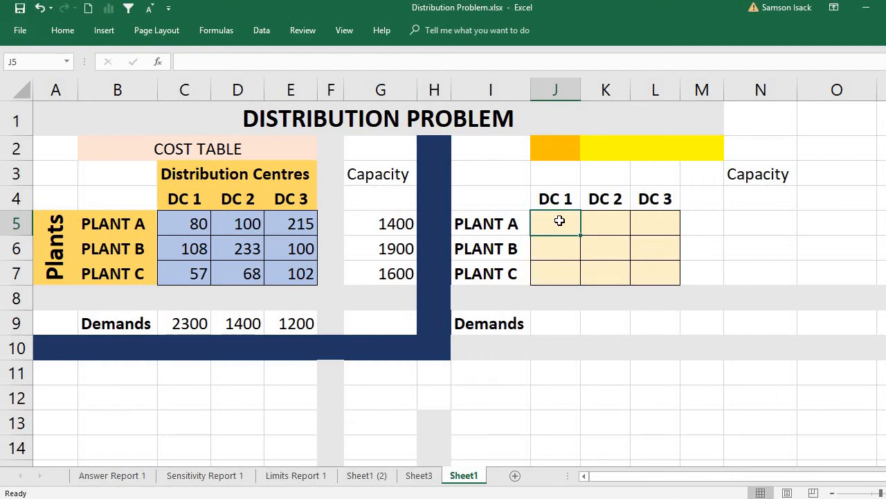
click(603, 229)
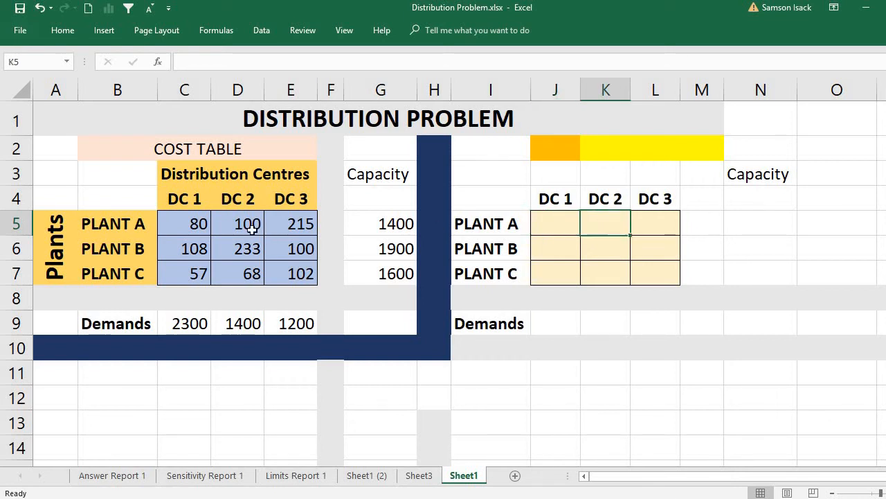
click(249, 229)
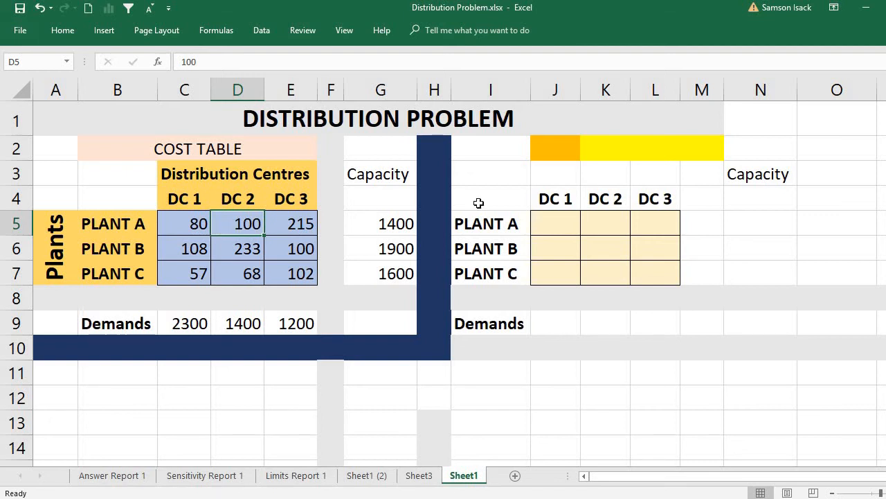
click(601, 221)
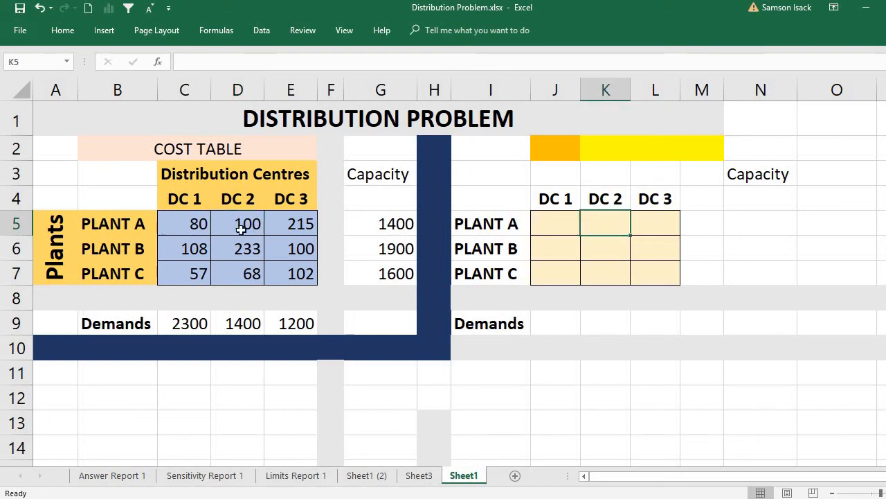
click(222, 228)
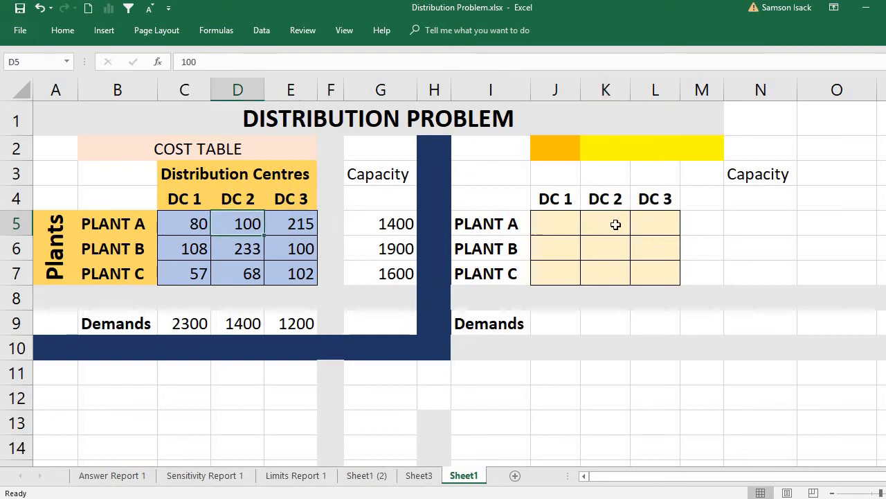
click(615, 224)
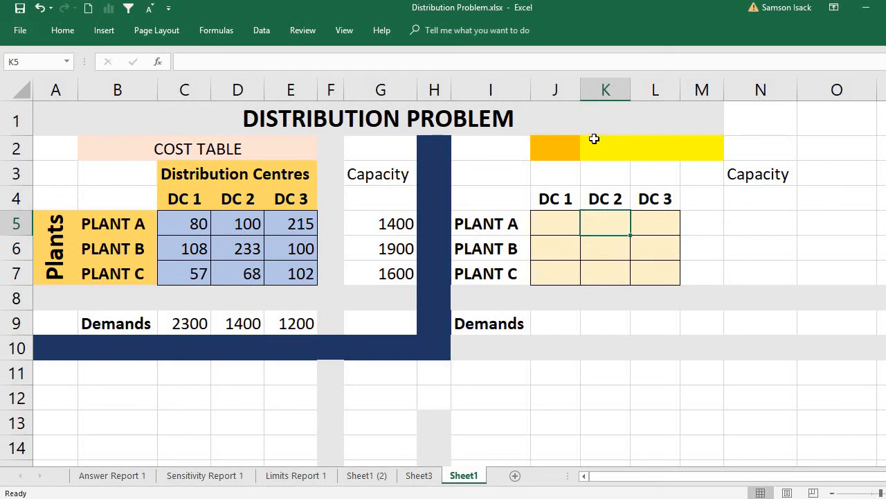
click(603, 258)
drag(554, 223, 637, 267)
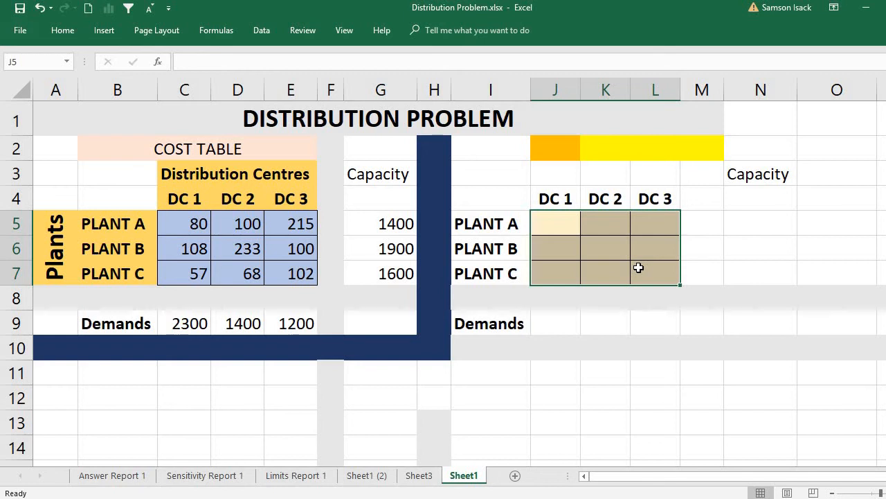
- Review Plant A's allocation cells for the three centres with their cell references, along with Plant B's cells for DC 1 and DC 2
click(560, 226)
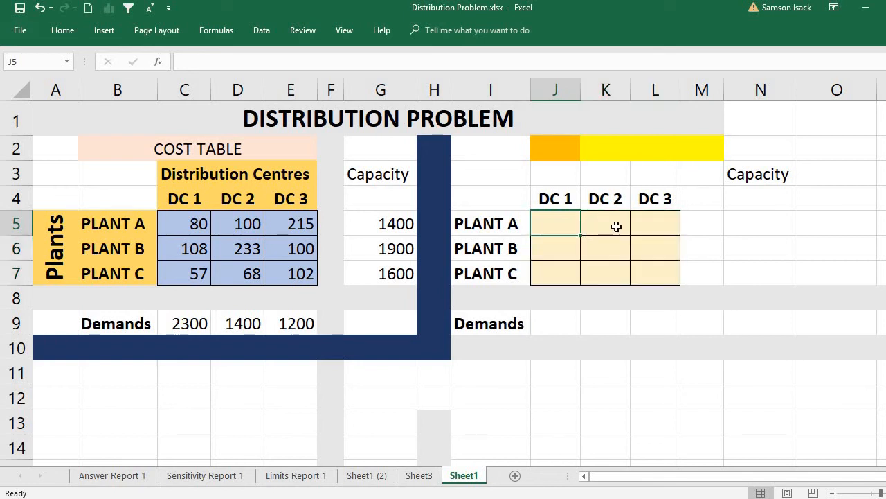
click(616, 226)
click(660, 222)
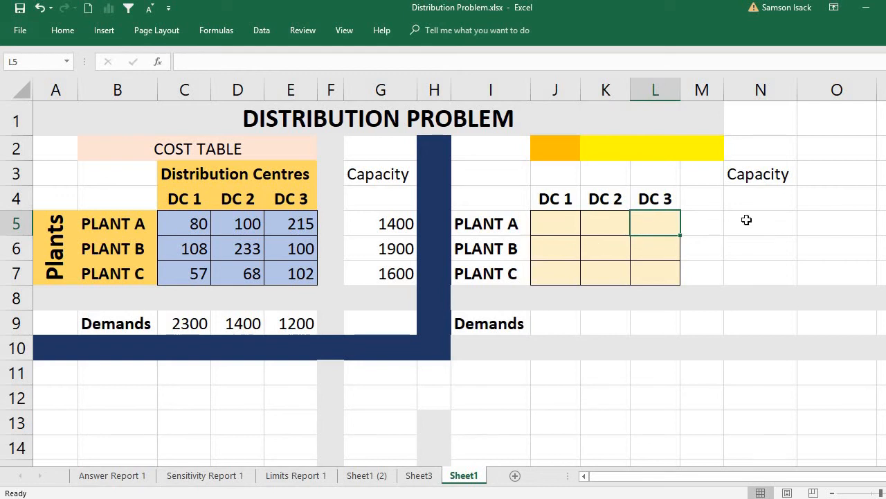
click(557, 228)
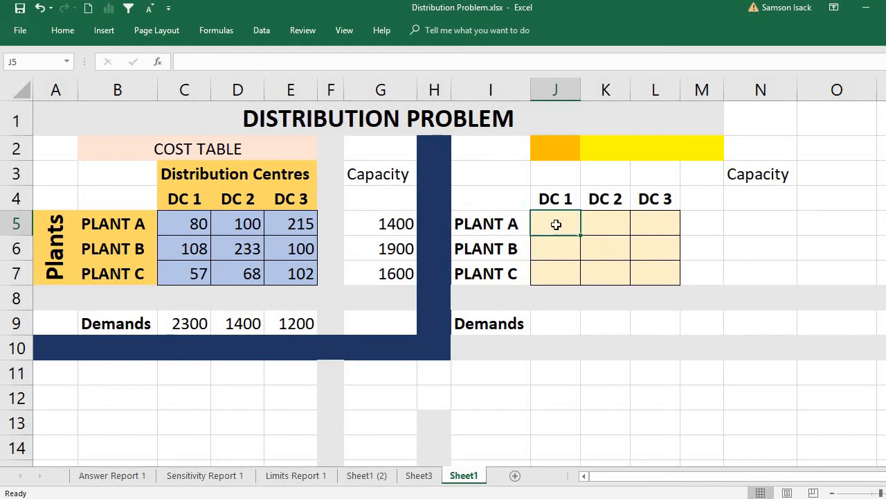
click(23, 64)
click(610, 226)
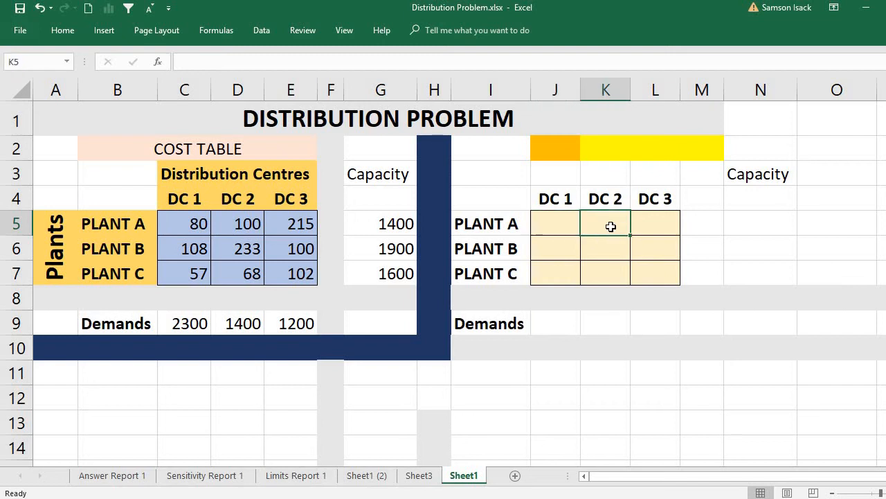
click(668, 224)
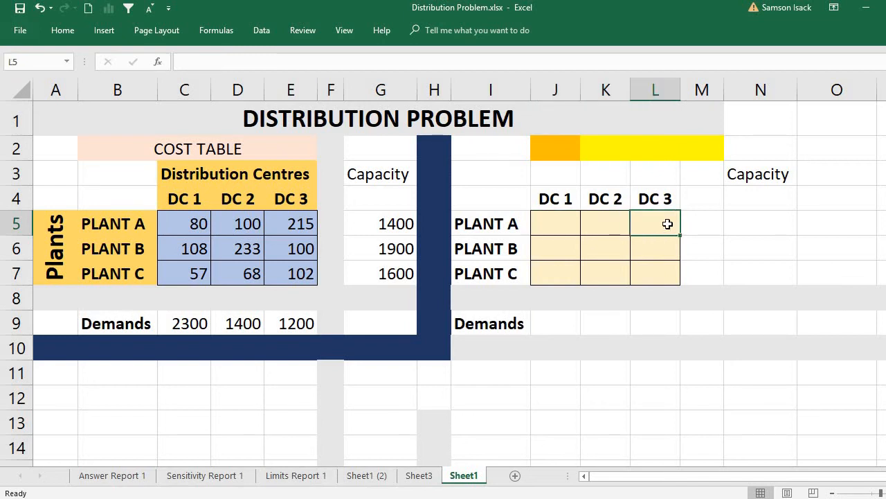
click(547, 256)
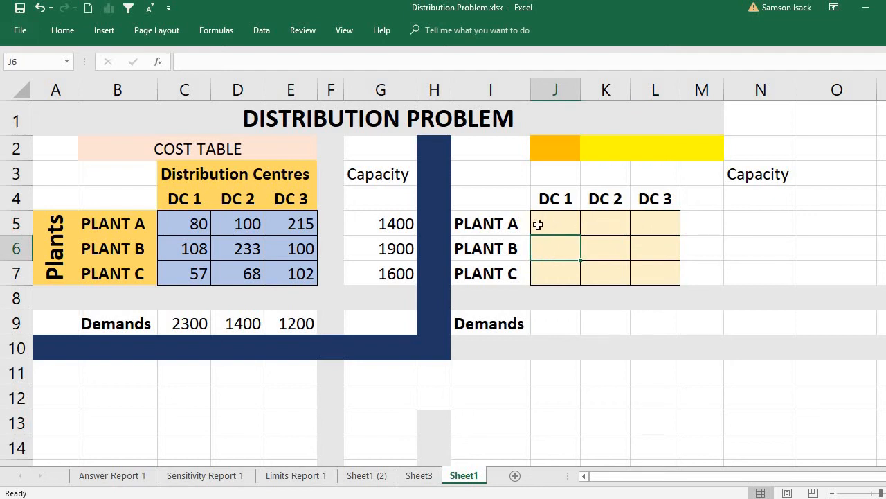
drag(538, 223, 646, 219)
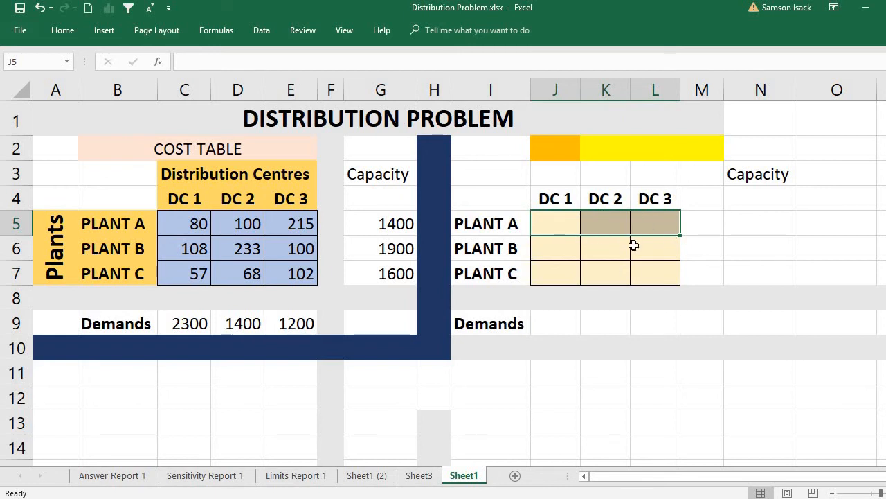
click(584, 251)
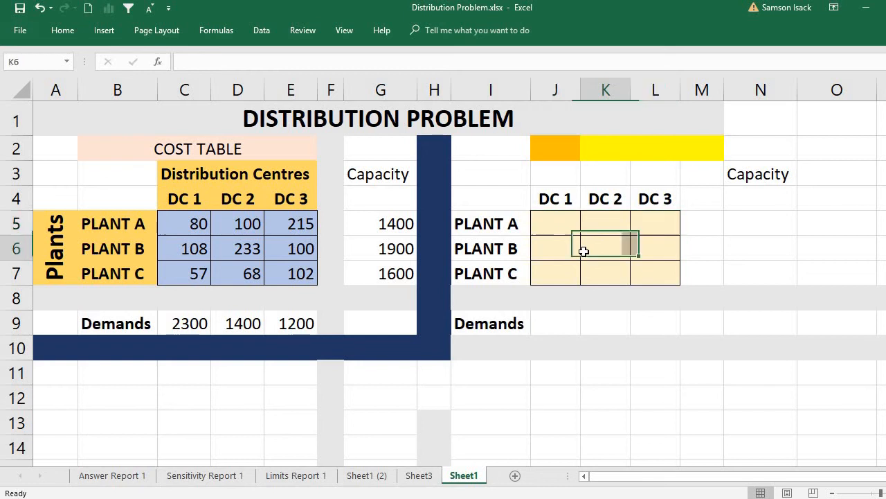
- Relate Plant A in the cost table to its capacity, and look at the matching empty capacity cell in the solution table
click(753, 226)
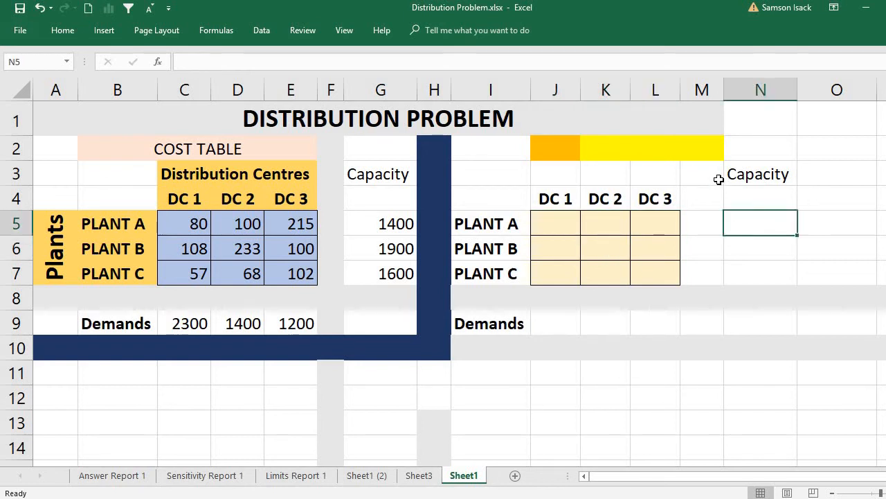
click(97, 225)
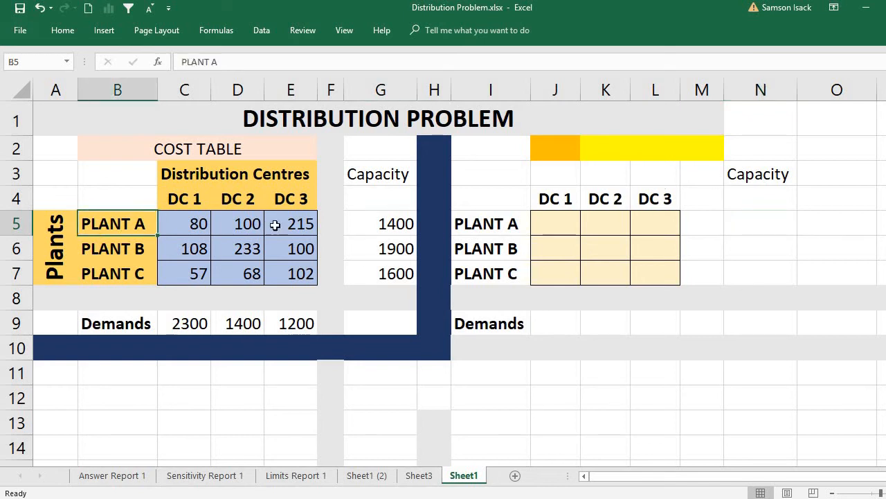
click(395, 231)
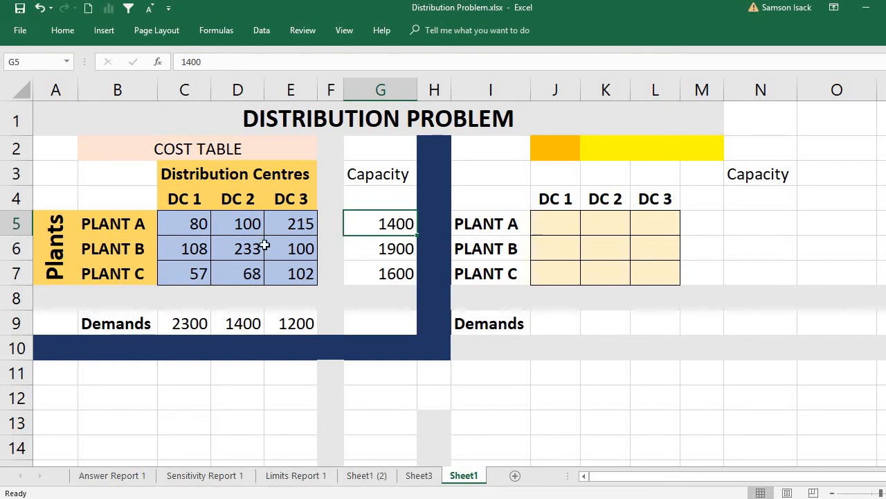
click(131, 224)
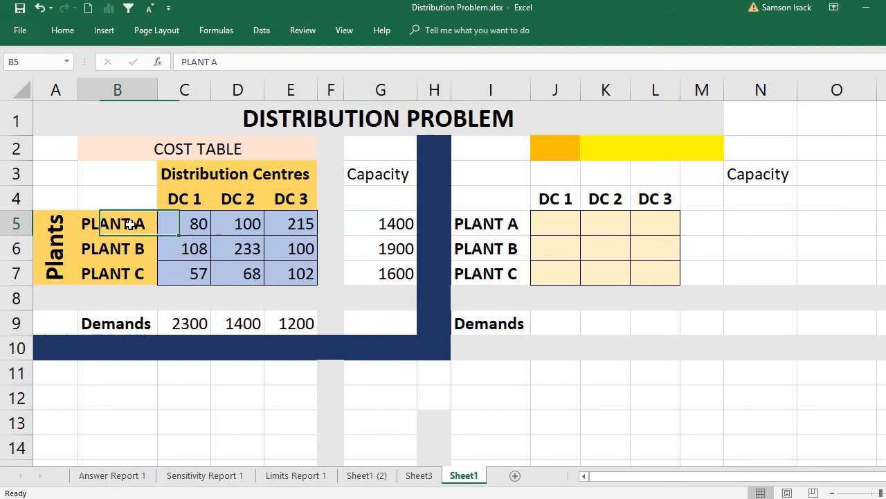
click(396, 228)
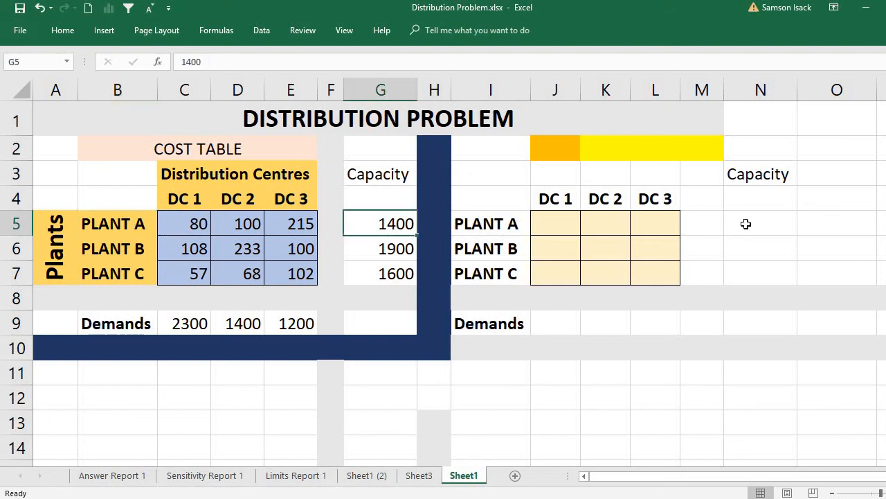
- Copy the three plant capacities from G5:G7 and paste them as values into the solution table's Capacity column, starting at N5
drag(405, 224, 406, 273)
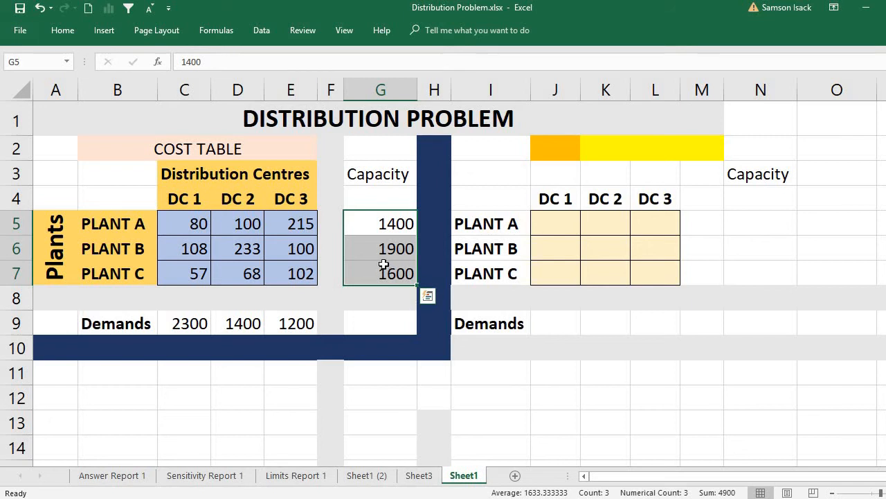
right_click(385, 264)
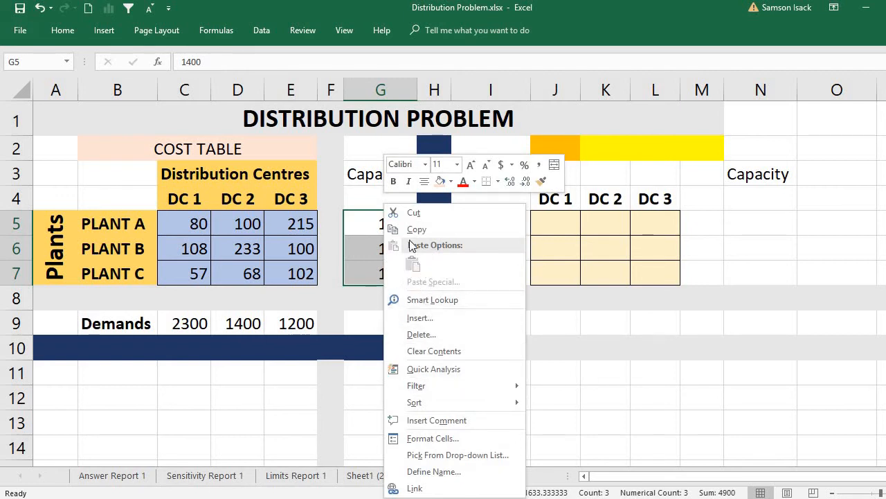
click(360, 224)
drag(362, 224, 363, 273)
right_click(376, 254)
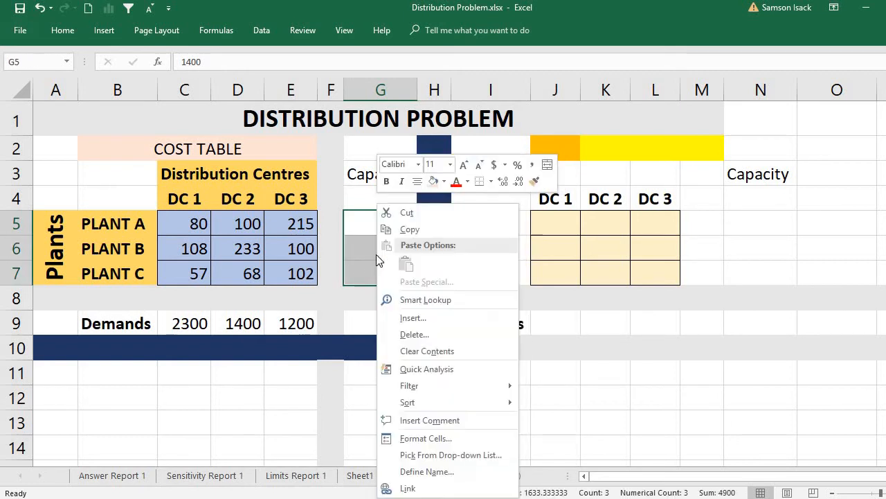
click(430, 234)
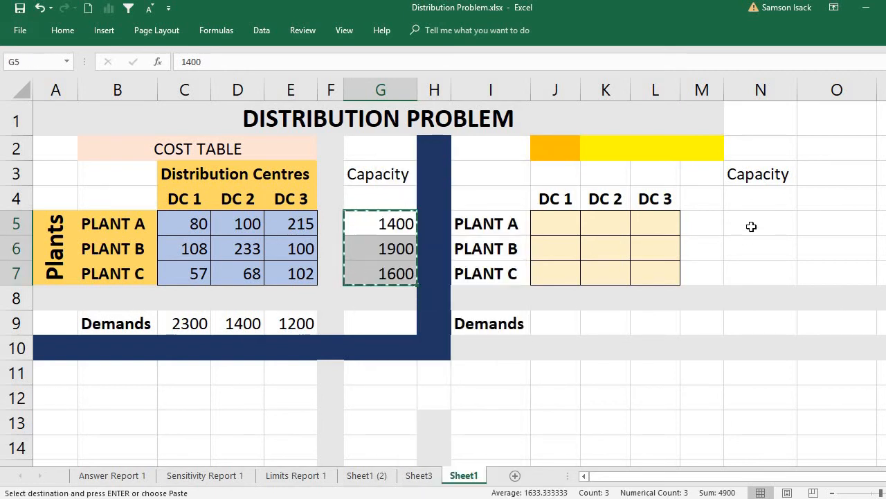
click(752, 227)
right_click(754, 232)
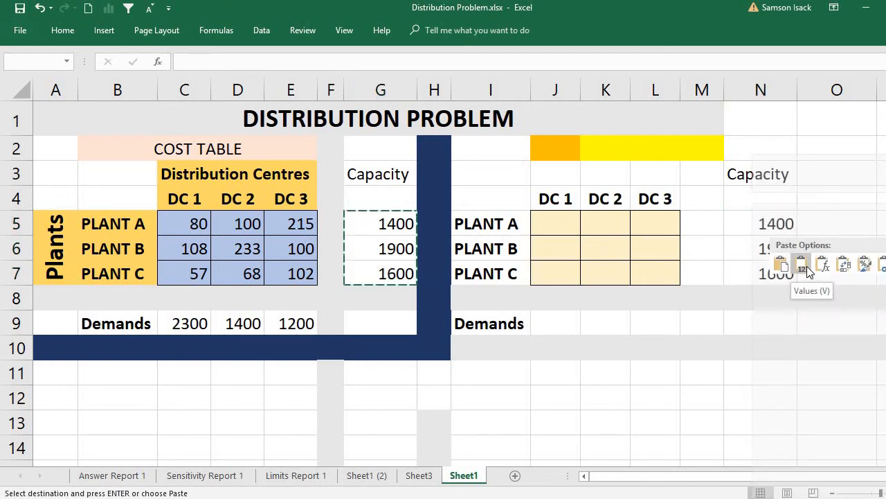
click(805, 266)
- Match Plants A, B and C in the solution table with the capacities pasted in N5:N7
click(745, 226)
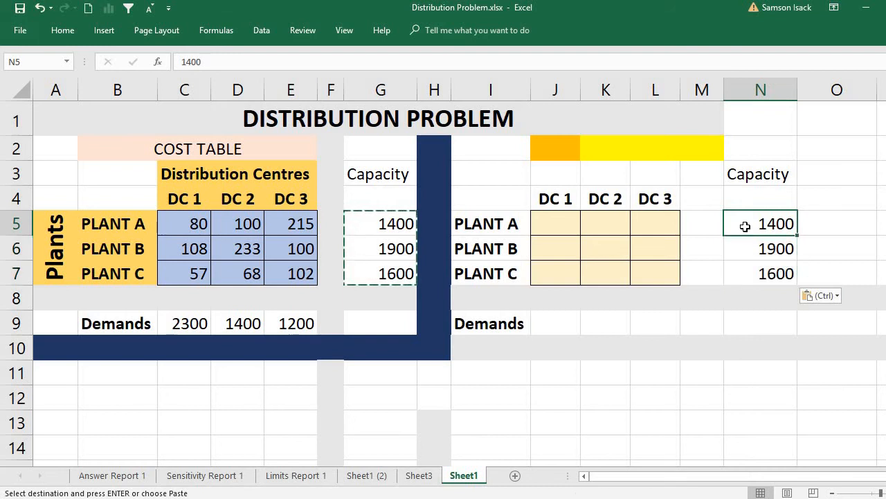
click(496, 225)
click(772, 221)
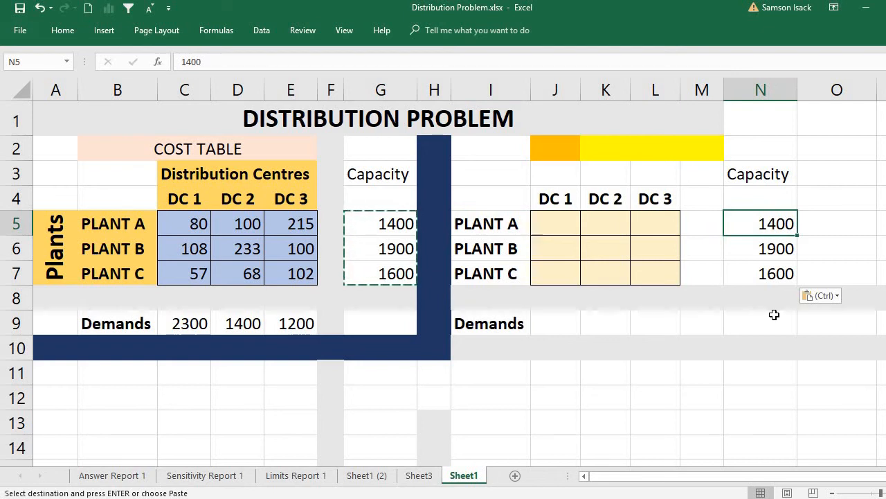
click(498, 249)
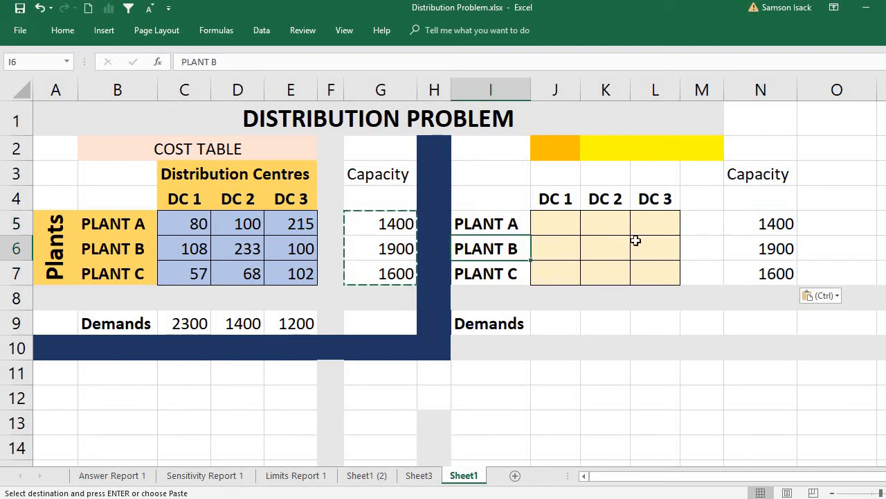
click(757, 246)
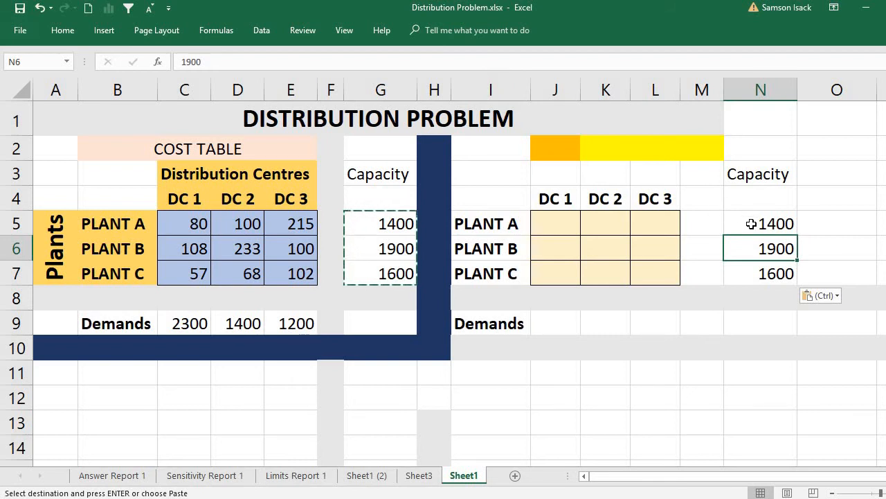
click(751, 224)
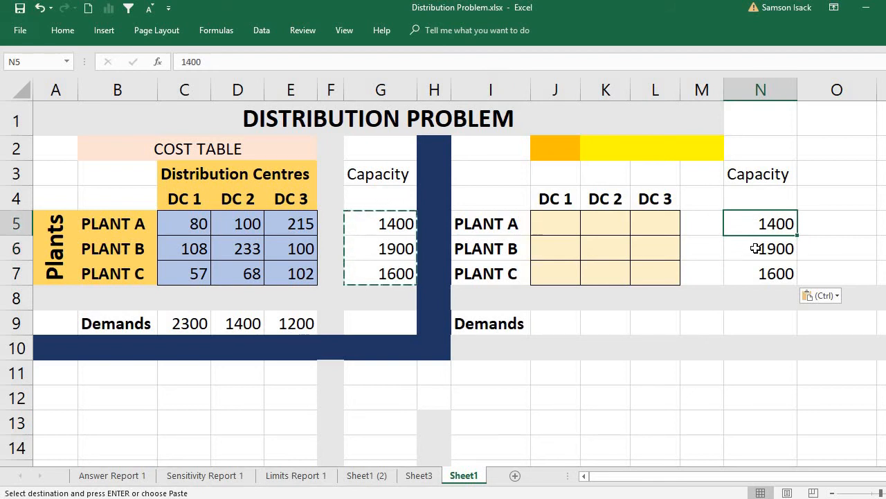
click(756, 248)
click(758, 274)
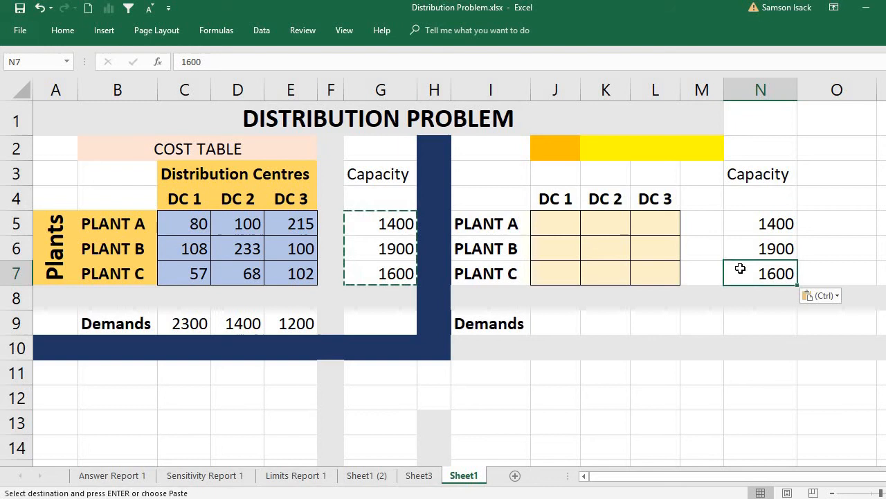
- Widen the empty column M between DC 3 and Capacity, and select columns J to M
click(694, 216)
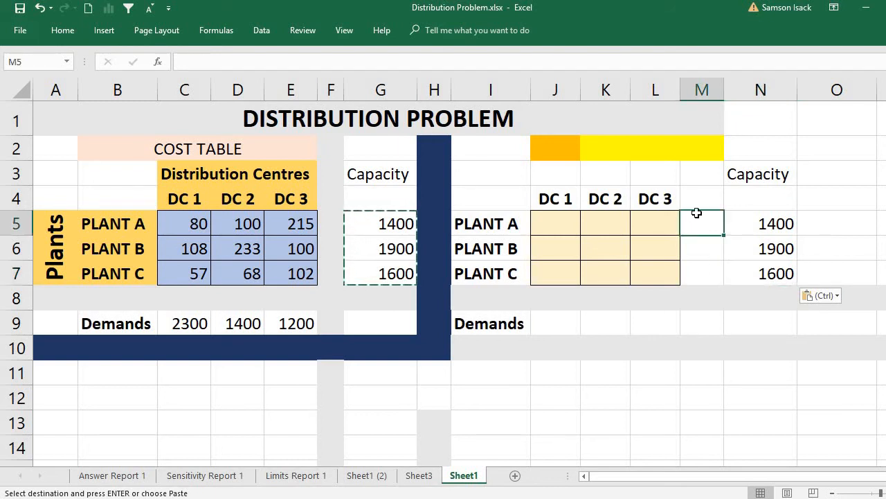
drag(726, 88, 752, 88)
drag(558, 90, 686, 88)
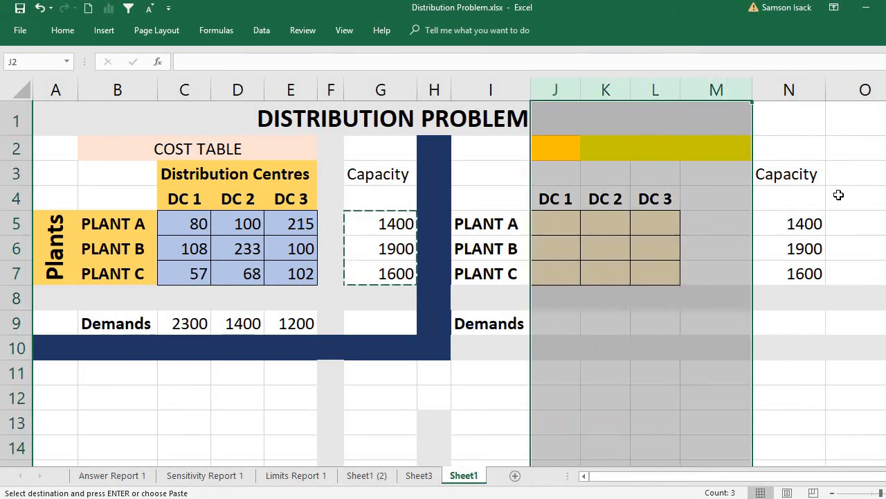
- Enter the heading RHS in N4 above the pasted capacities
click(789, 205)
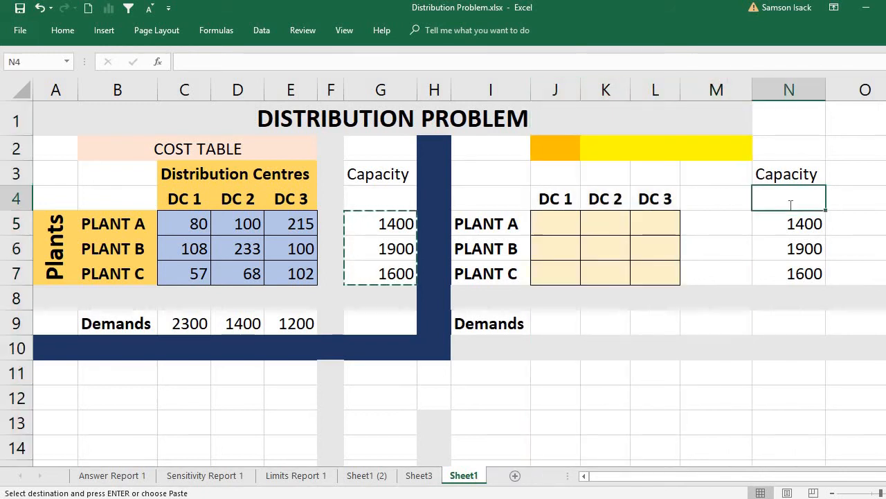
text(LH)
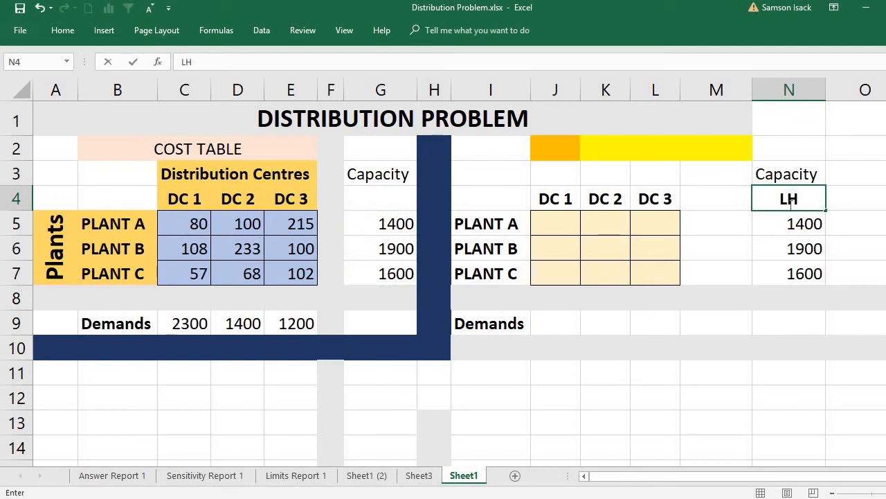
key(BackSpace)
key(BackSpace)
text(RHS)
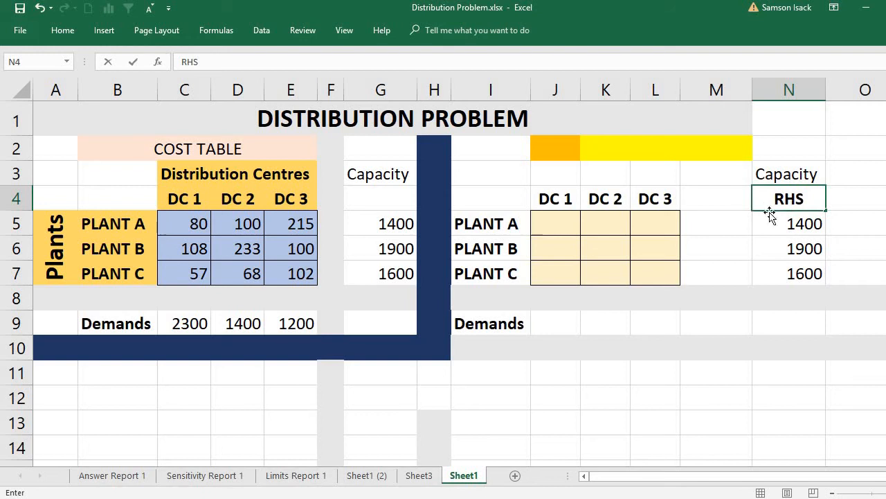
key(Return)
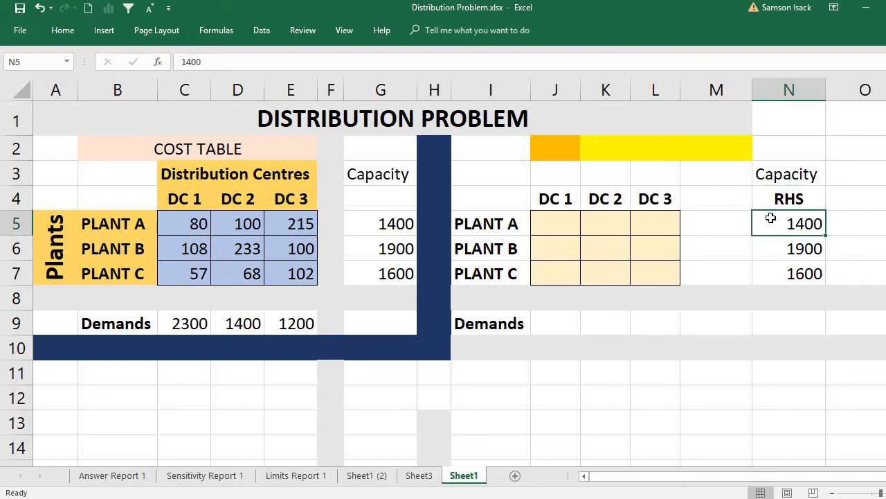
- Enter the heading LHS in M4, beside the RHS heading
click(721, 205)
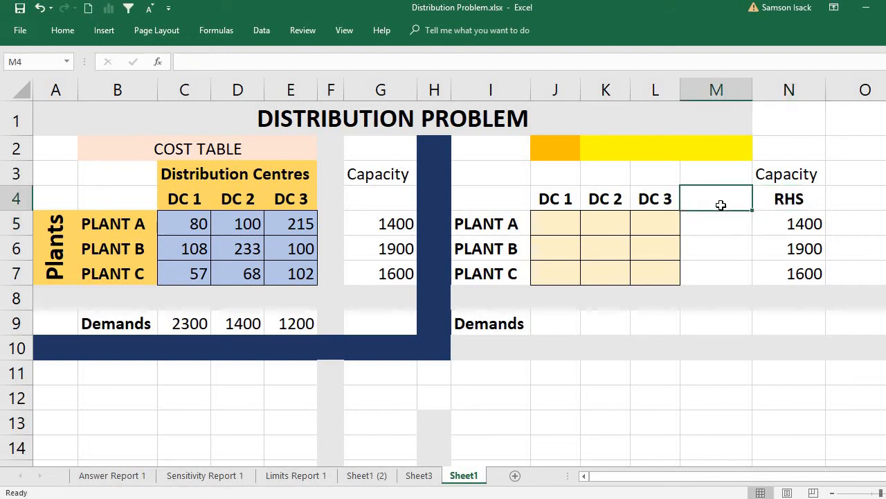
text(LHS)
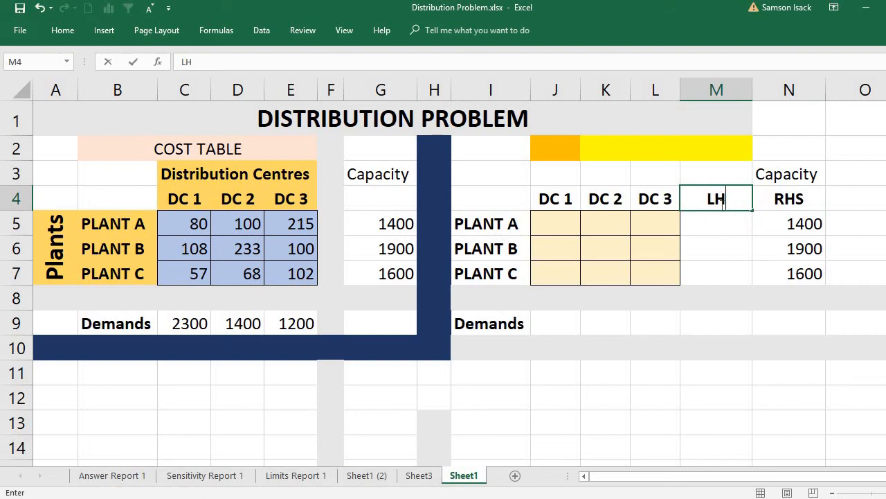
click(733, 232)
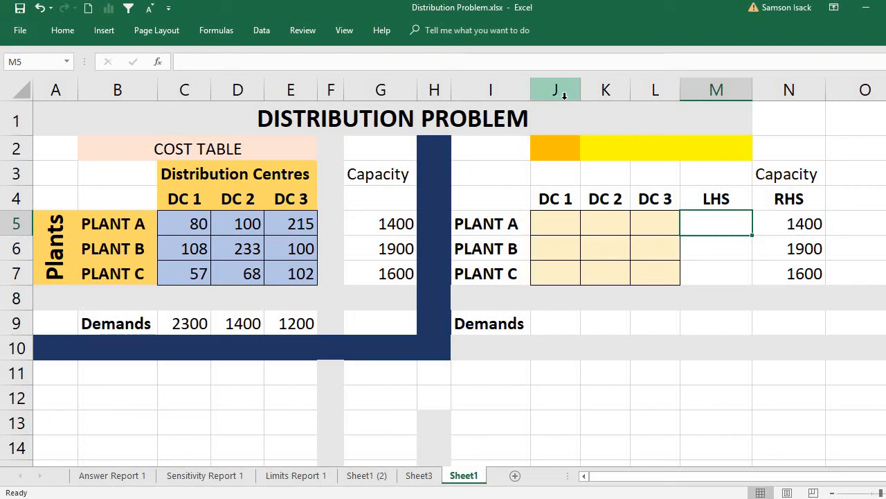
- Widen the DC 1, DC 2 and DC 3 columns J to L of the solution table equally
drag(565, 96, 675, 99)
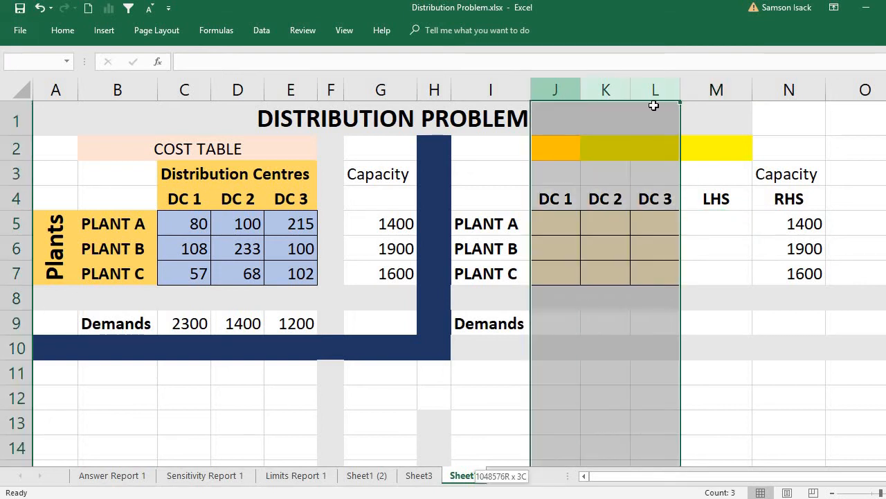
drag(581, 90, 601, 90)
click(765, 224)
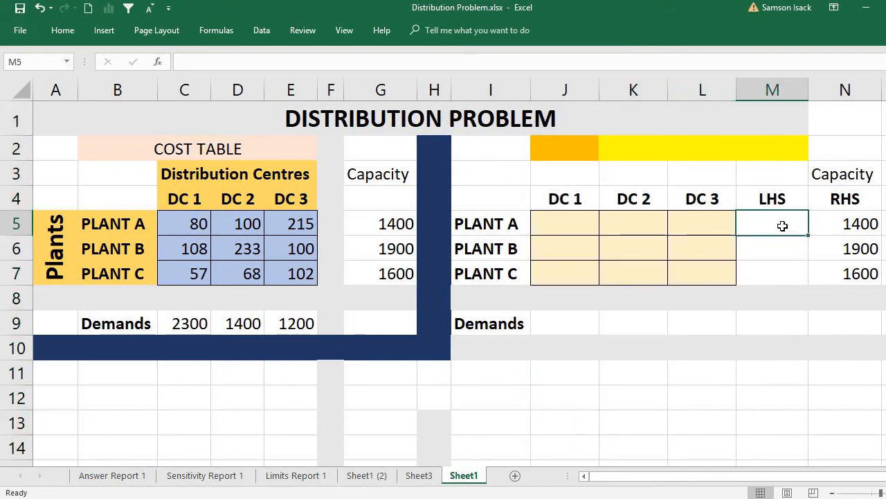
- Enter =SUM(J5:L5) in M5 as Plant A's LHS total across the three distribution centres
double_click(783, 226)
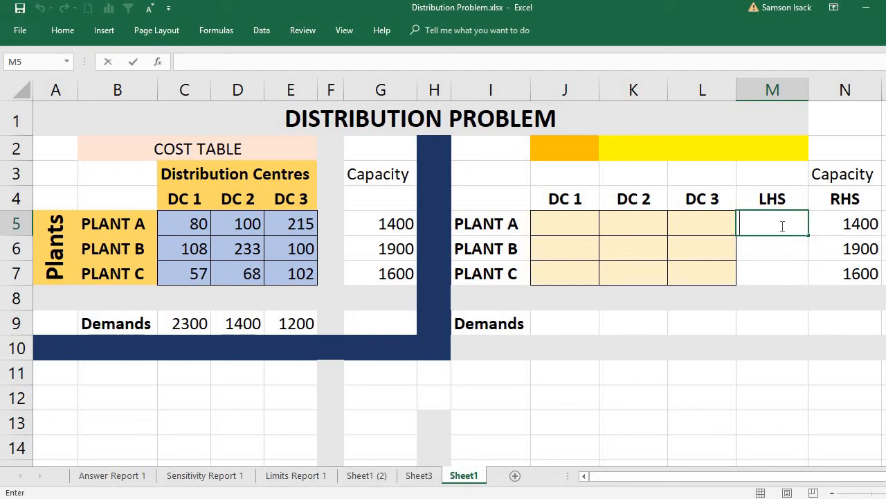
text(=)
text(SUM)
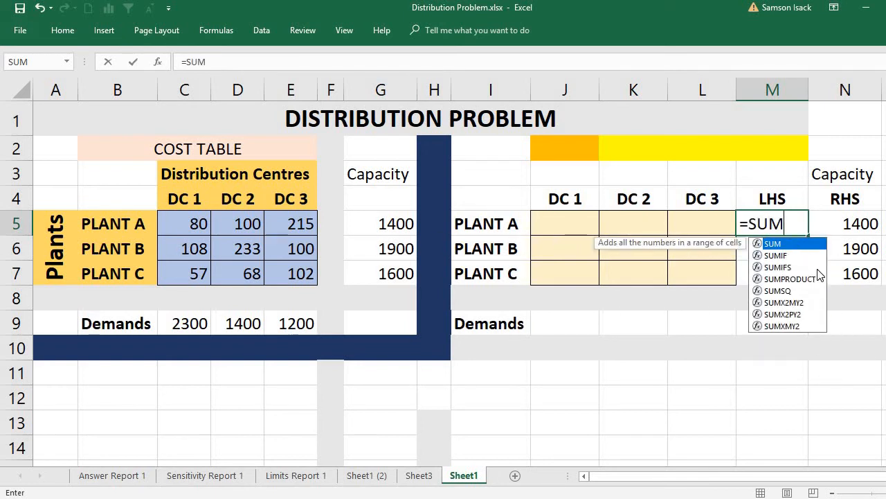
text(()
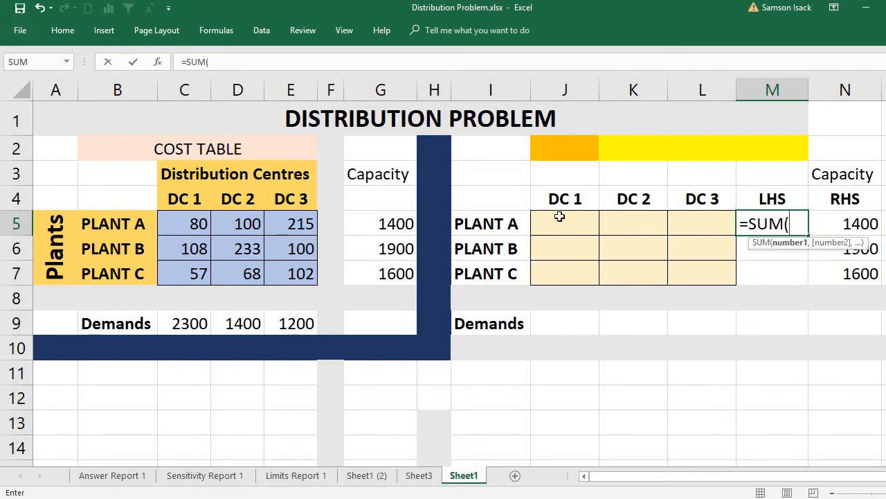
drag(560, 217, 683, 235)
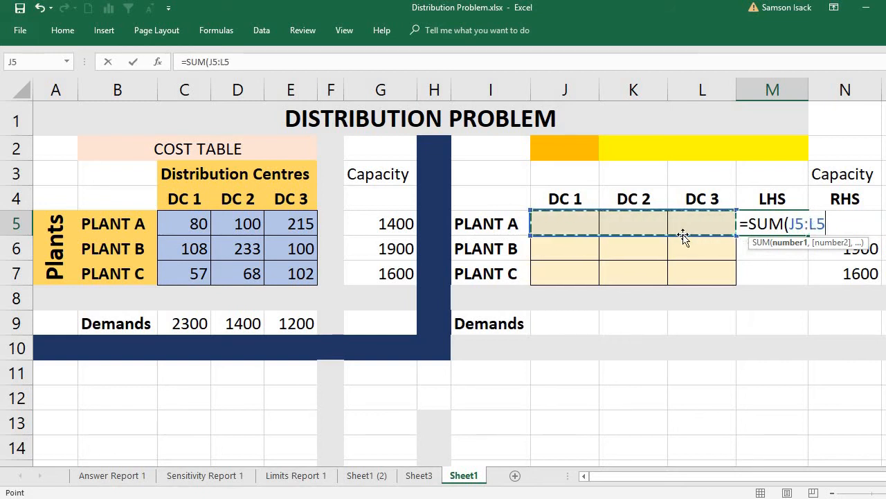
text())
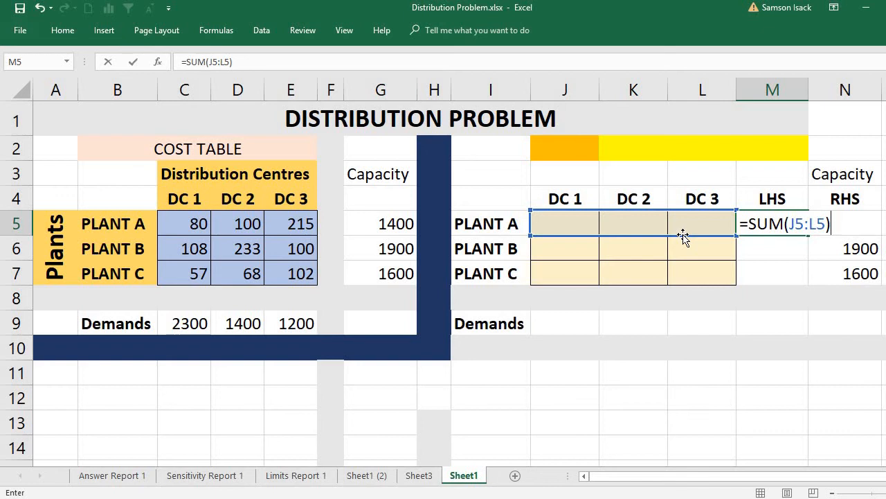
key(Return)
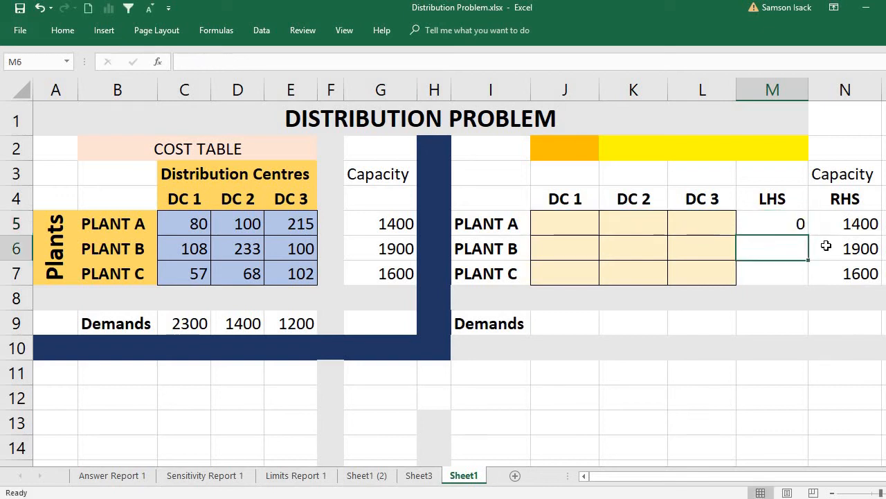
- Review Plant A's LHS formula in M5 against its RHS capacity in N5
click(795, 218)
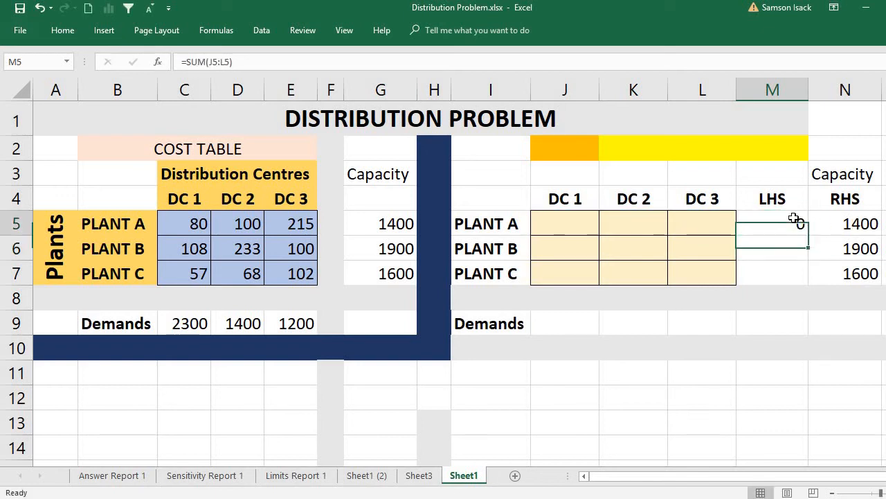
click(844, 219)
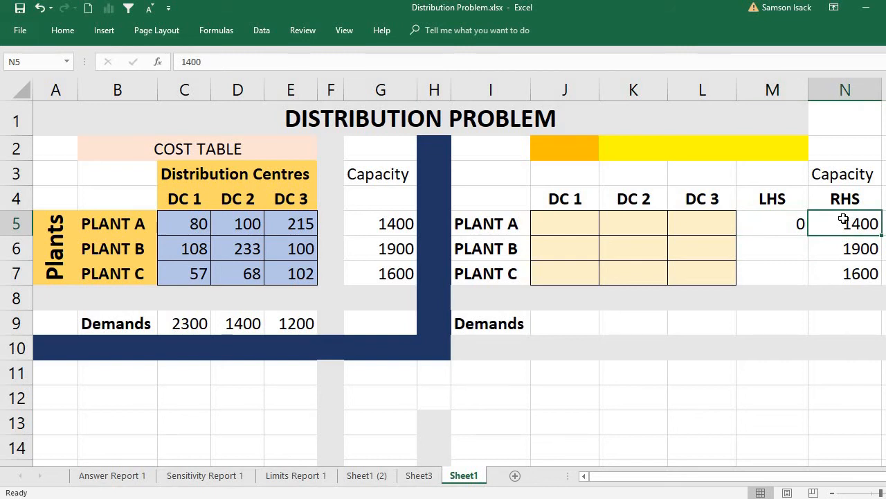
click(761, 225)
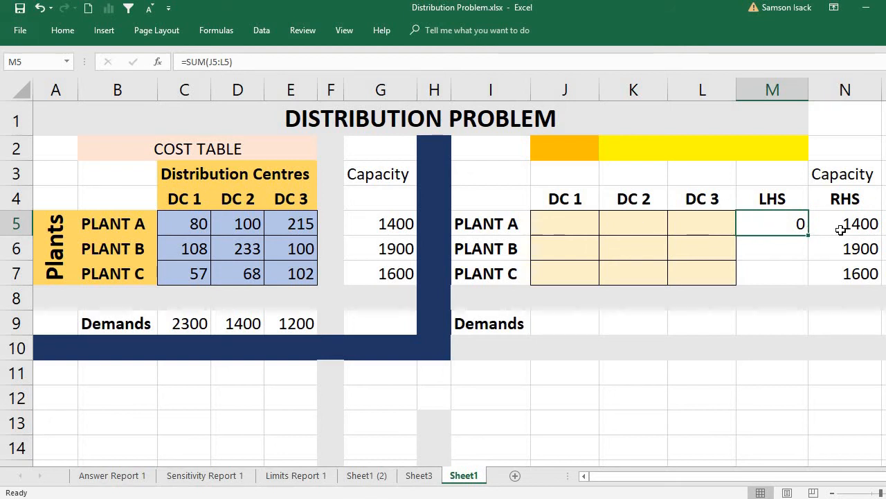
double_click(775, 220)
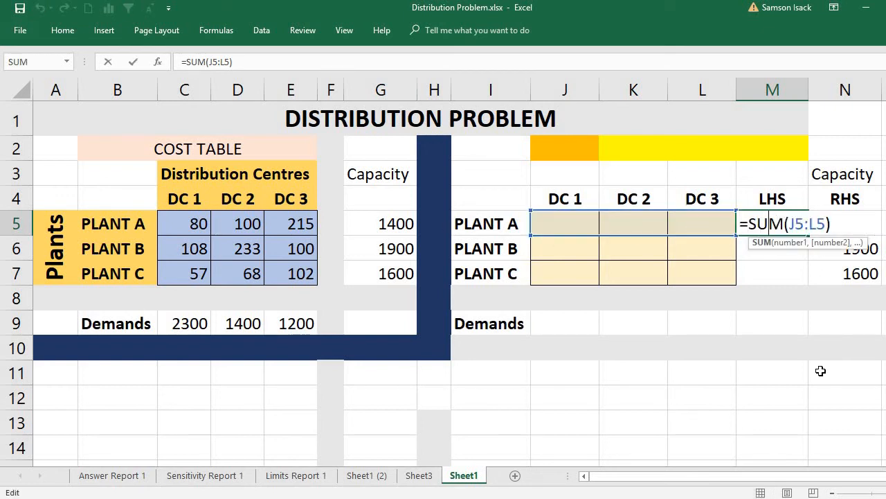
key(Return)
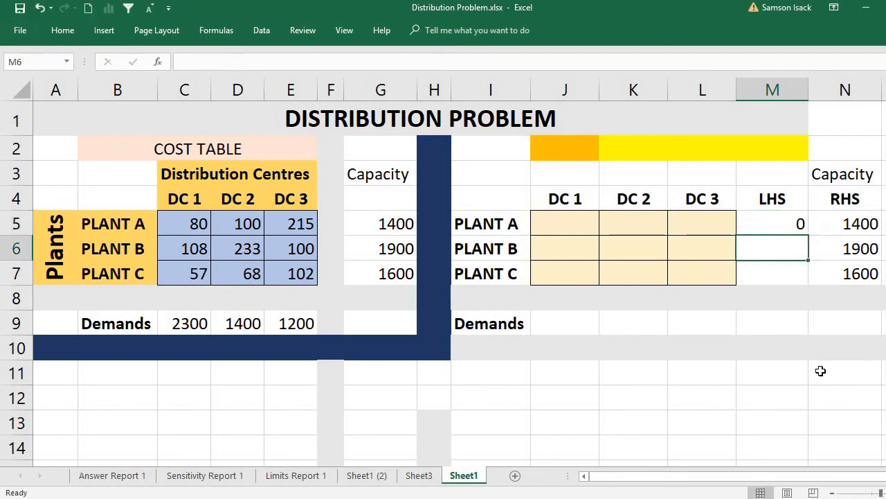
- Fill Plant A's LHS formula down from M5 to M6 for Plant B and check the range it sums
click(793, 228)
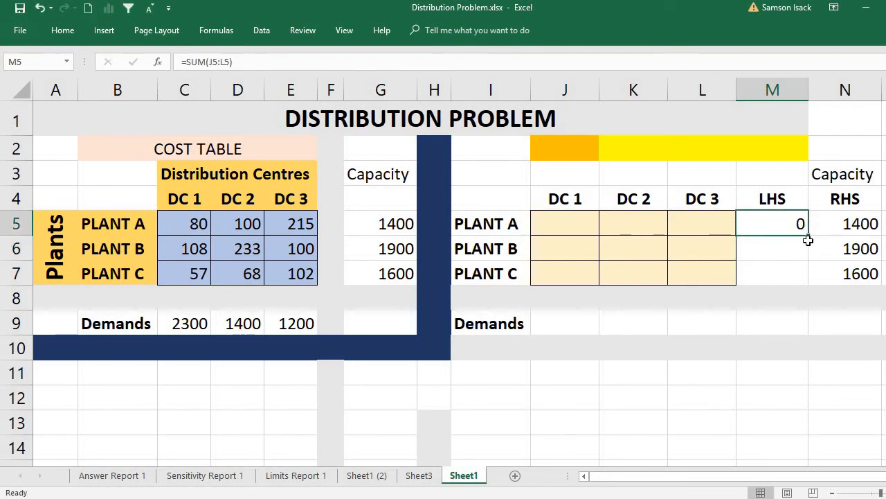
drag(808, 239, 812, 255)
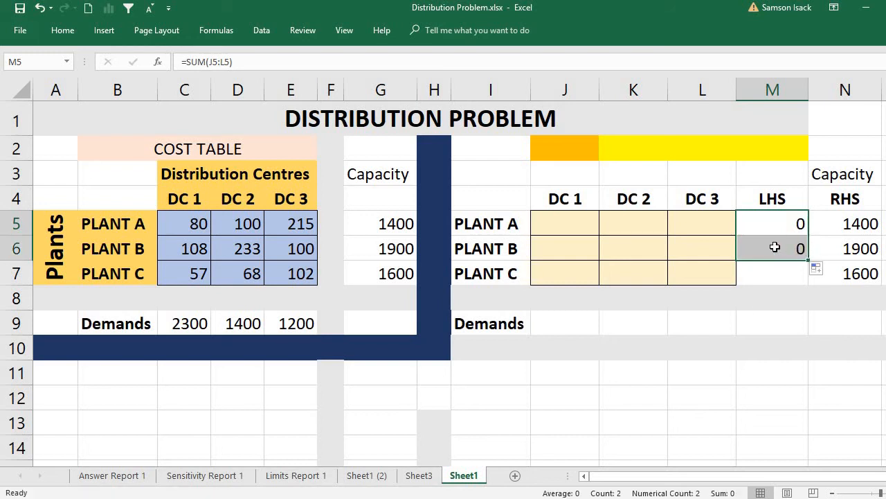
click(775, 247)
double_click(779, 254)
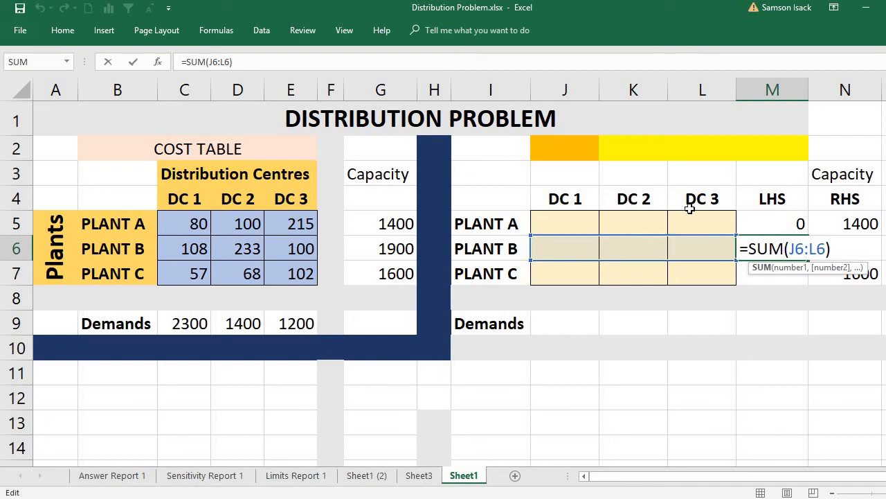
key(Return)
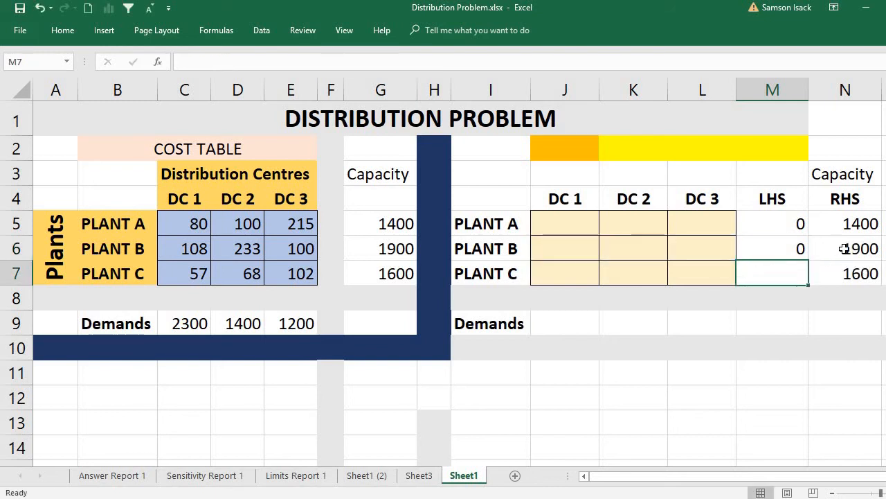
- Extend the LHS sum formula from M6 down to M7 for Plant C
click(836, 250)
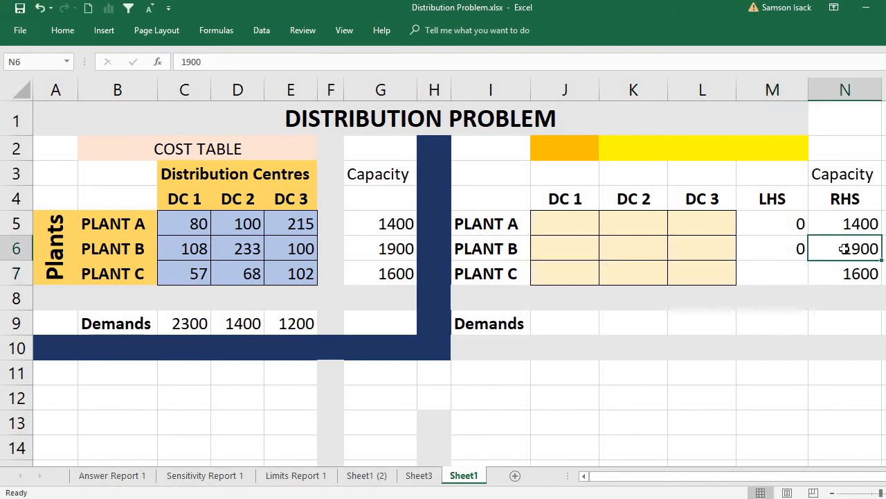
click(791, 248)
drag(809, 261, 809, 290)
click(791, 276)
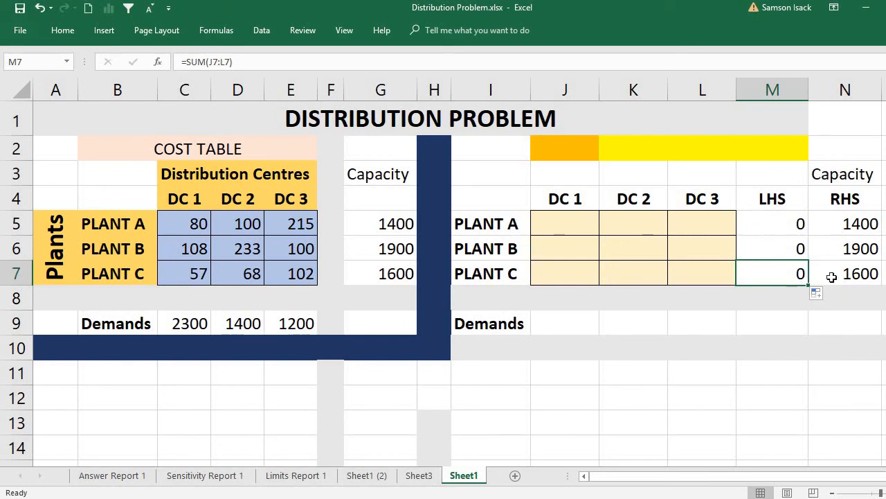
- Merge and center the Capacity heading across M3:N3 above LHS and RHS
drag(786, 179, 847, 178)
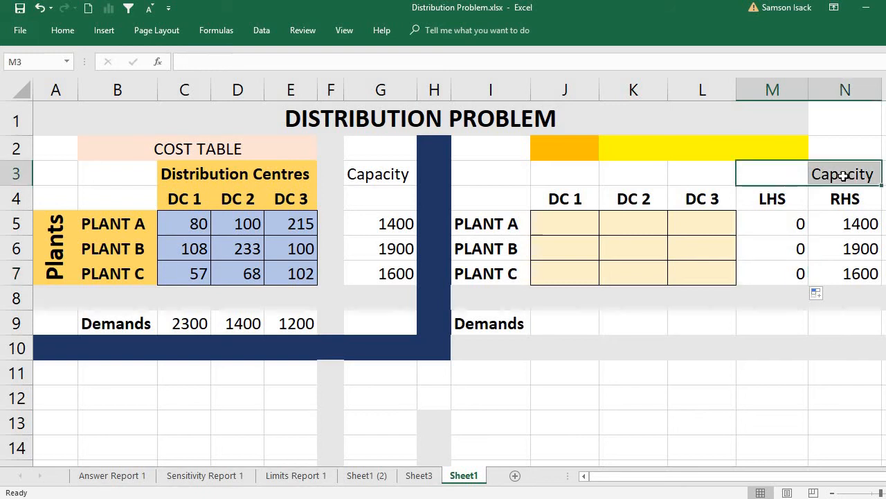
click(63, 30)
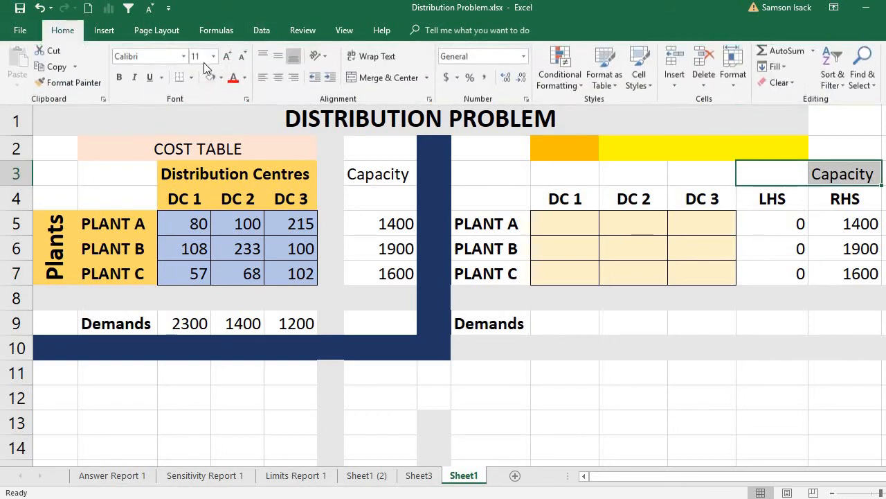
click(377, 78)
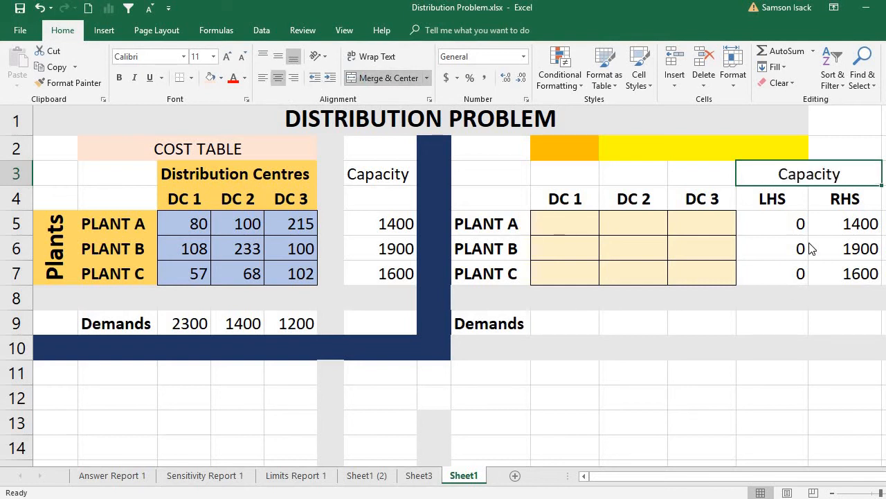
click(771, 258)
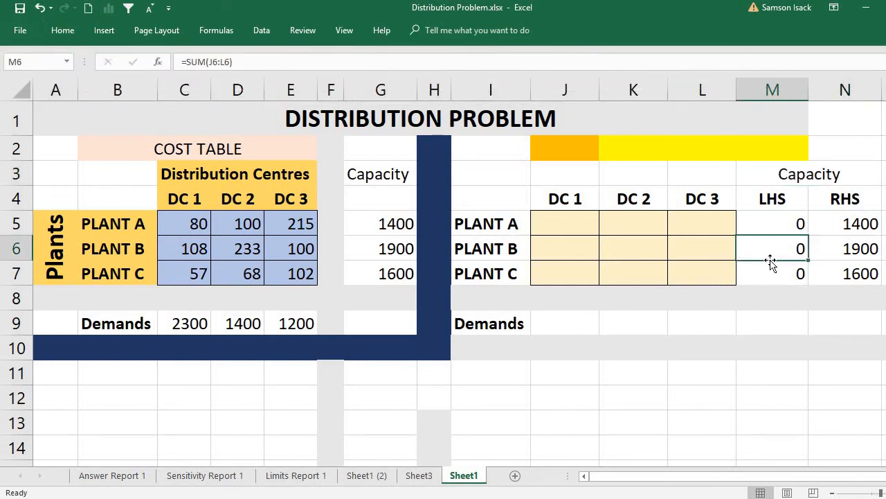
click(515, 303)
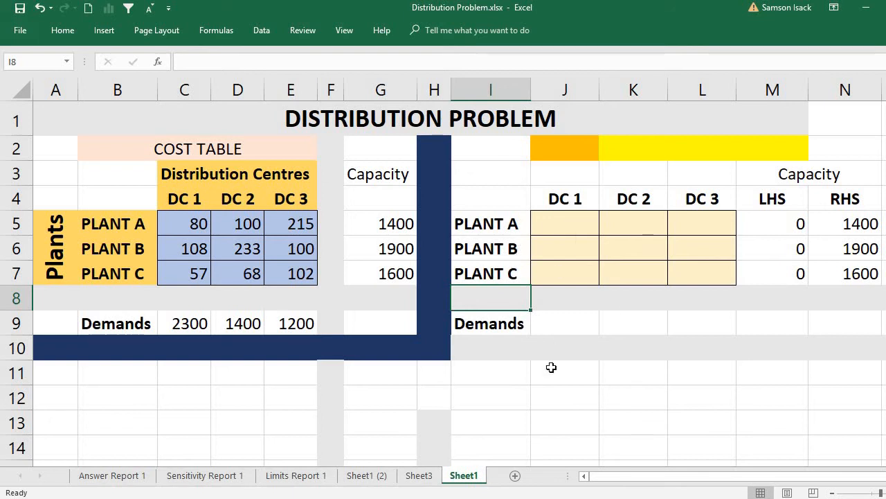
click(556, 328)
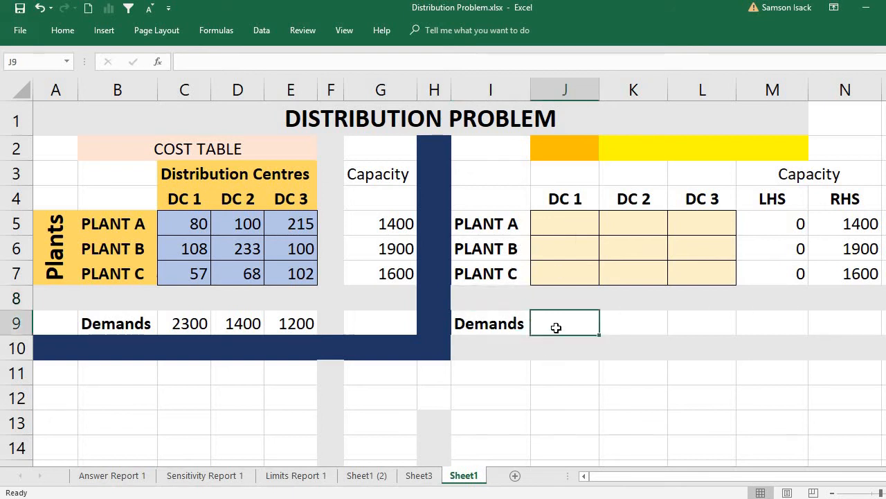
click(494, 308)
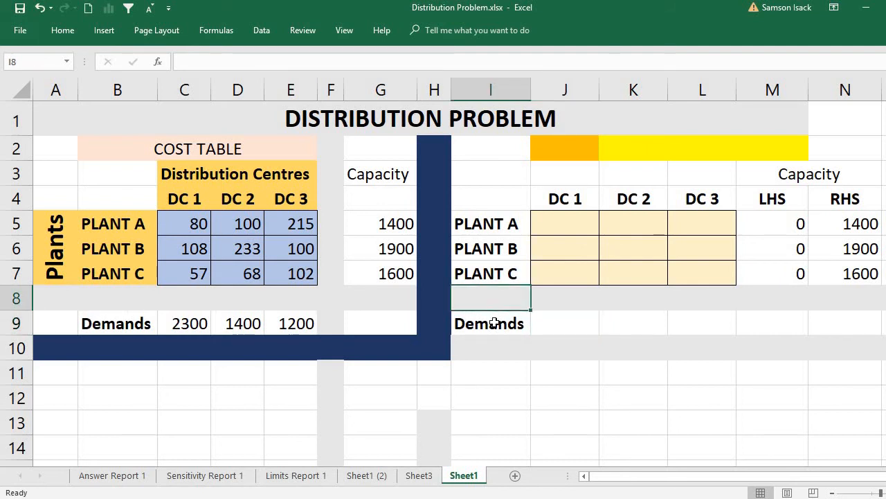
click(494, 323)
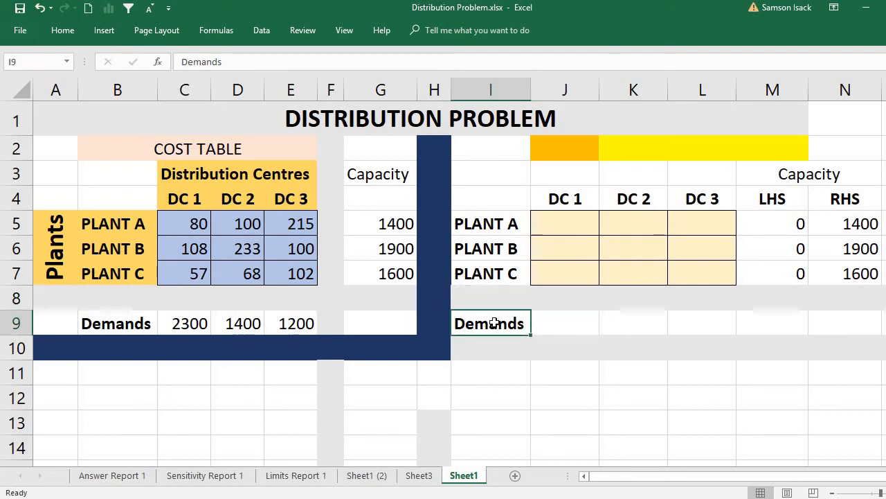
- Copy the DC 1 demand from C9 and paste it as a value into J9 of the solution table
click(191, 327)
right_click(191, 327)
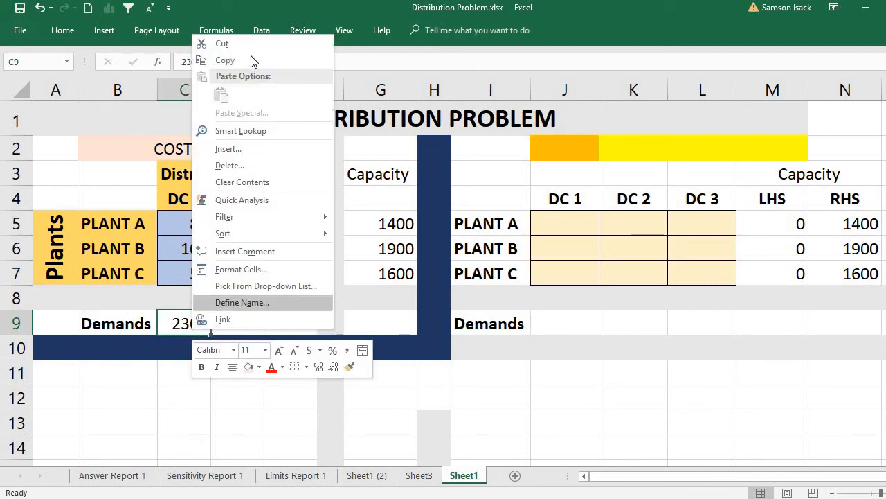
click(221, 61)
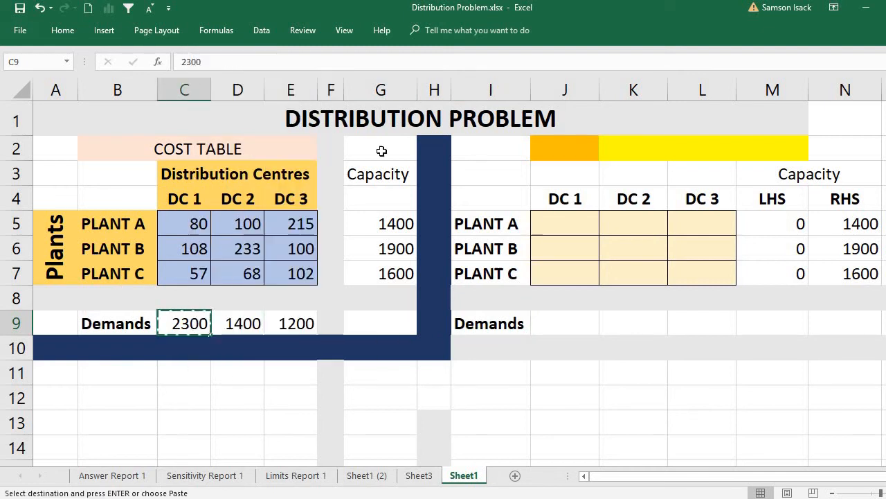
click(583, 323)
right_click(582, 325)
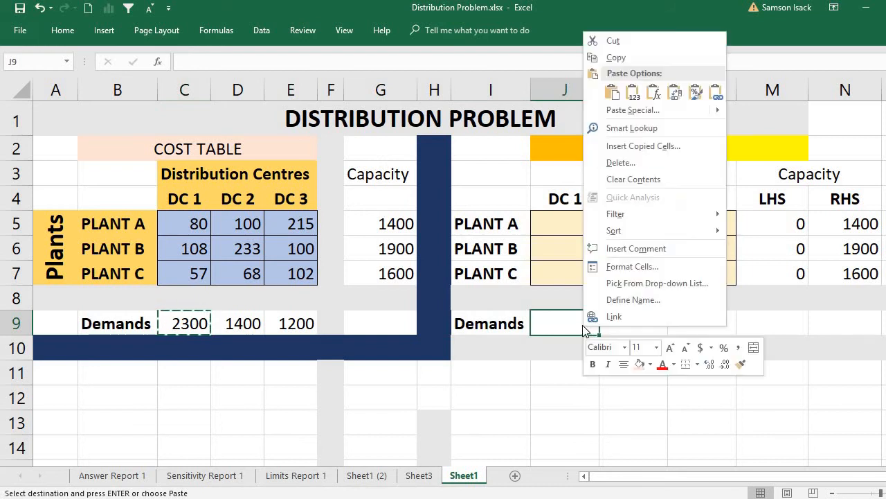
click(632, 92)
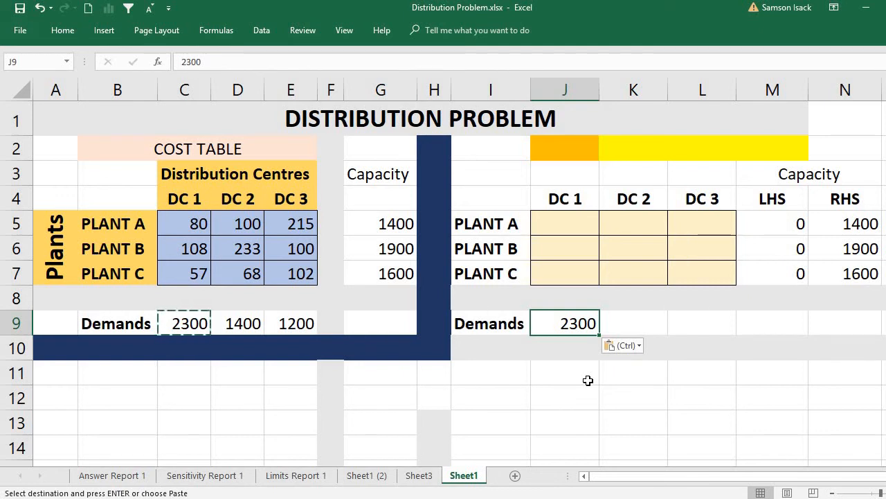
- Copy the DC 2 and DC 3 demands from D9:E9 and paste them as values into K9:L9 of the solution table
click(238, 322)
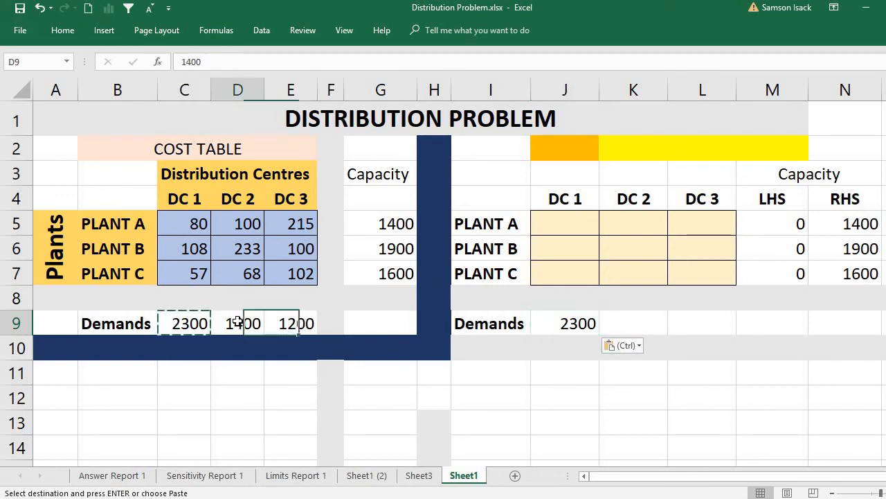
drag(238, 322, 293, 326)
right_click(294, 321)
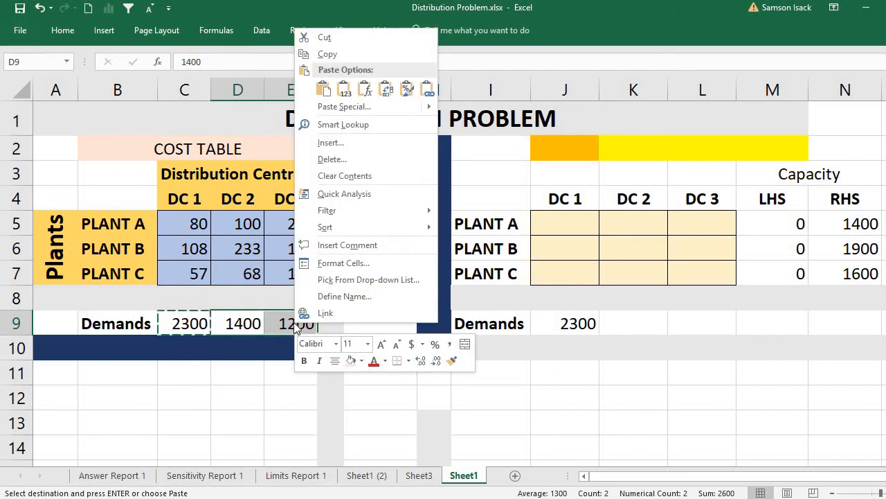
click(325, 54)
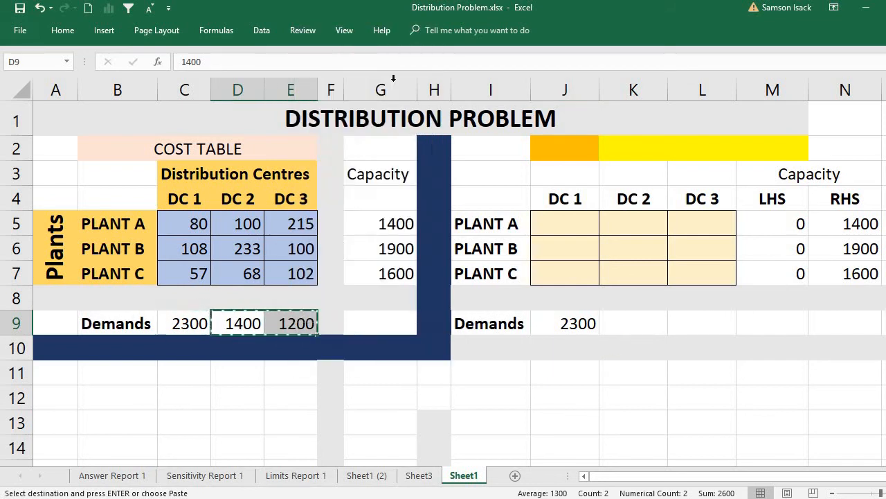
right_click(640, 323)
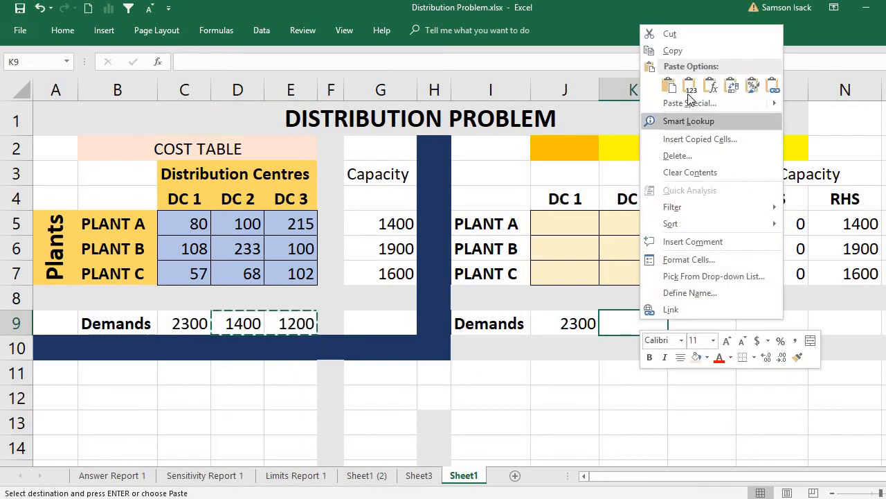
click(689, 95)
click(630, 316)
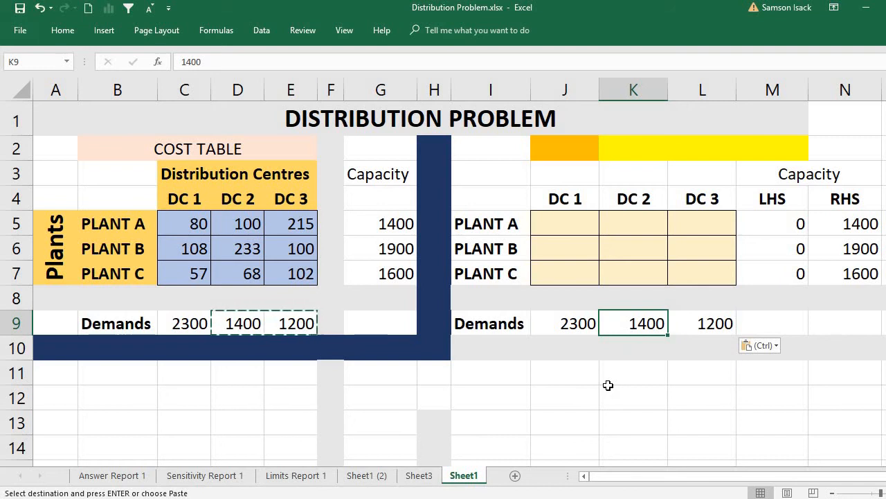
click(693, 323)
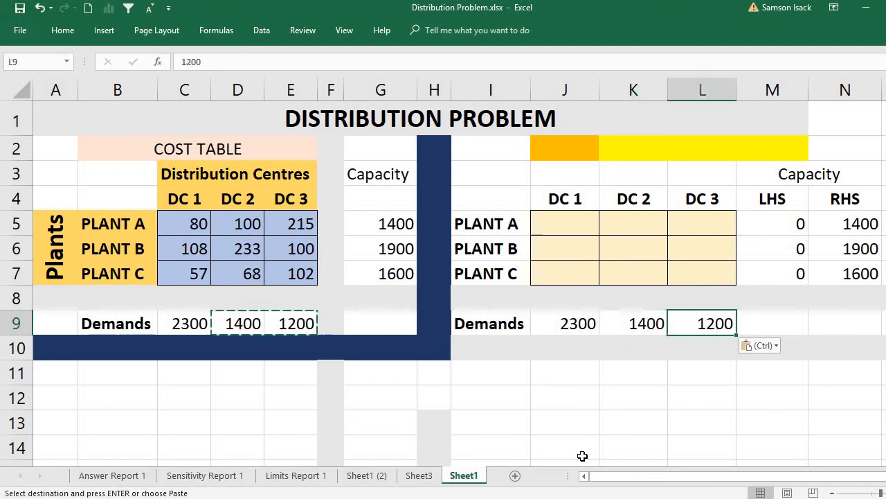
- Relabel the solution table's Demands row in I9 as RHS and enter LHS in I8 above it
click(515, 328)
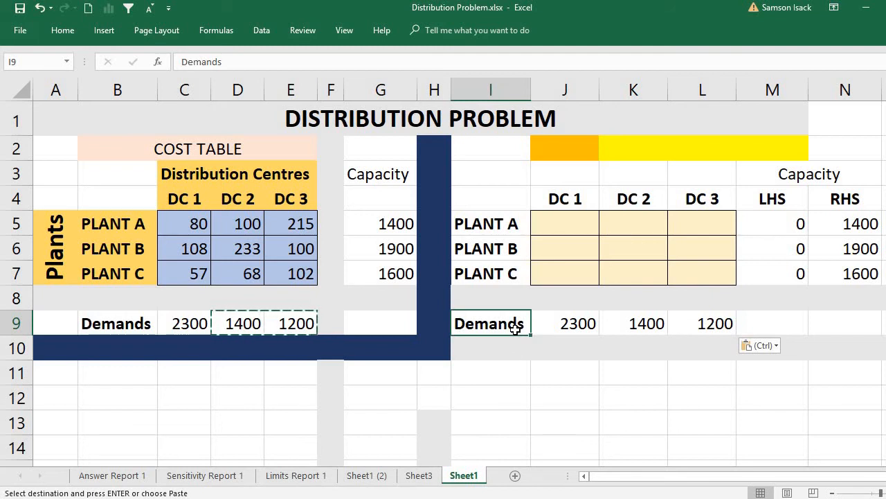
text(R)
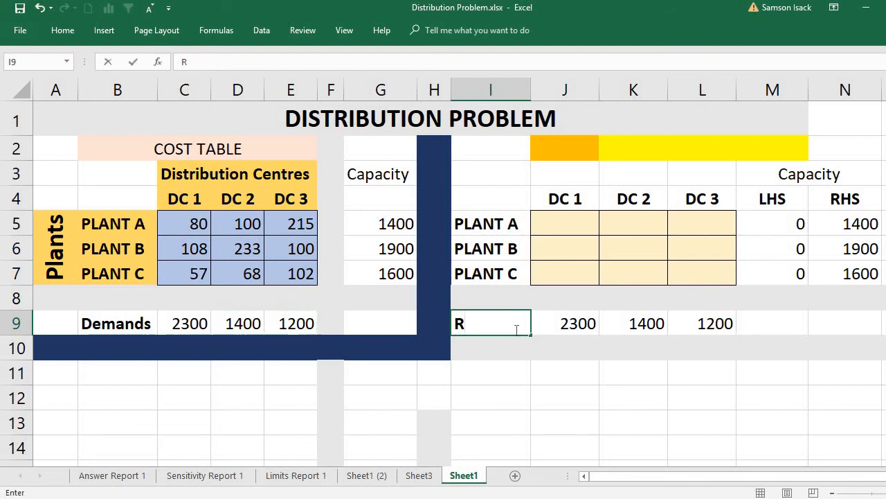
text(HS)
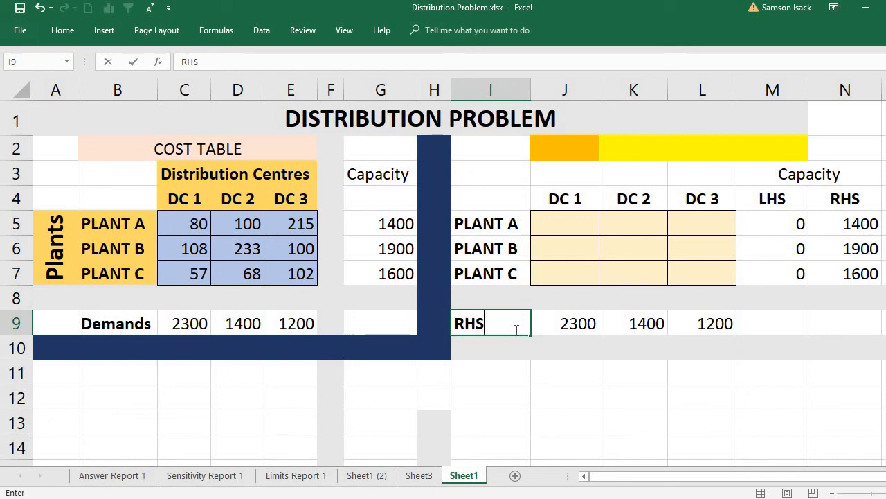
click(514, 300)
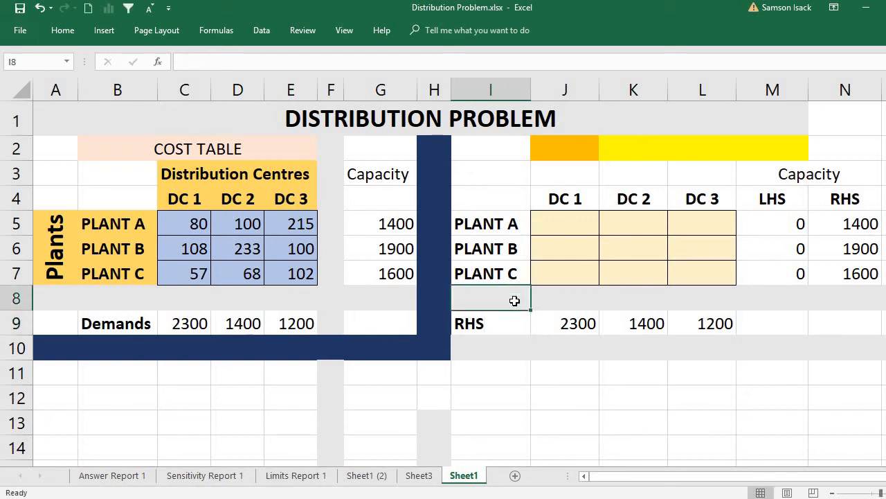
text(L)
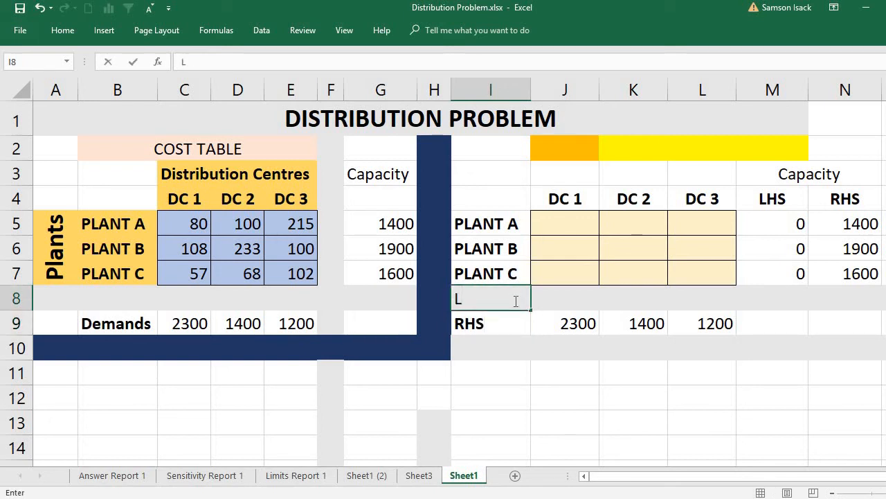
text(HS)
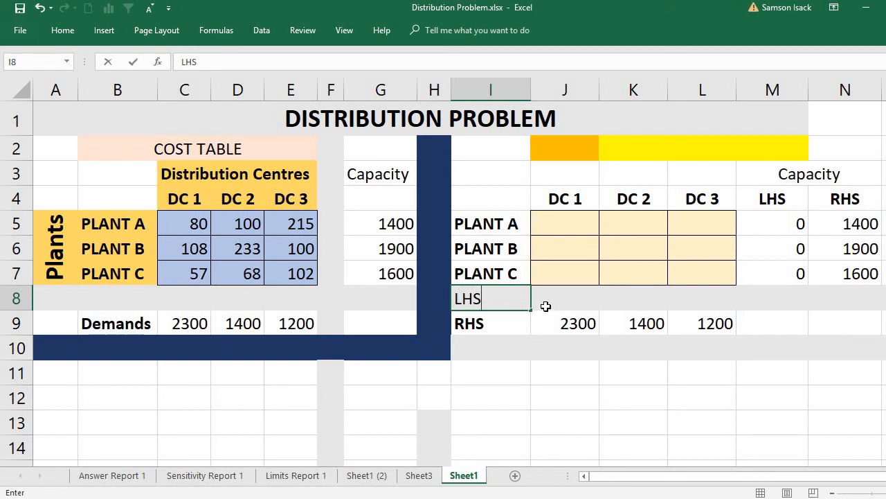
click(545, 306)
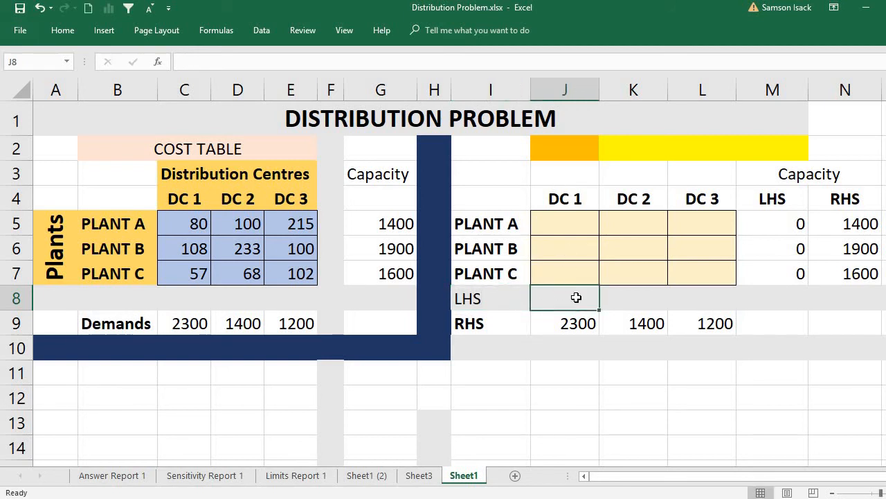
- Enter =SUM(J5:J7) in J8 as the DC 1 left-hand side of the demand constraint
click(566, 220)
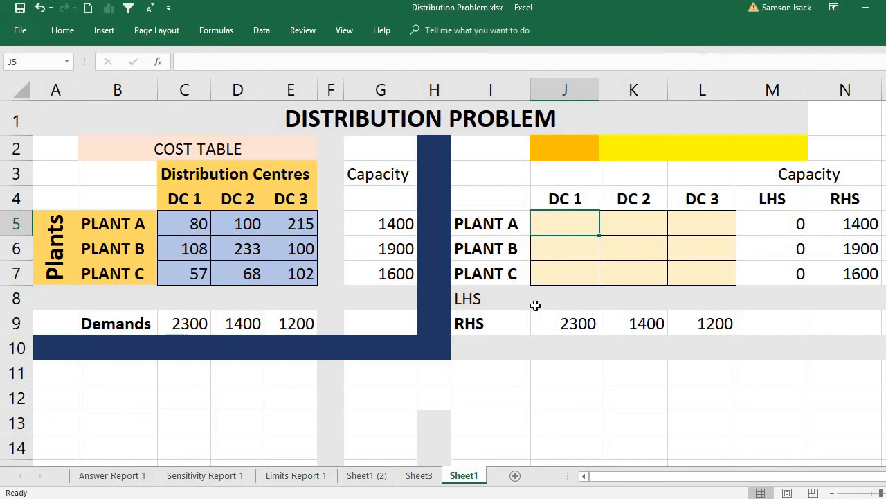
click(565, 327)
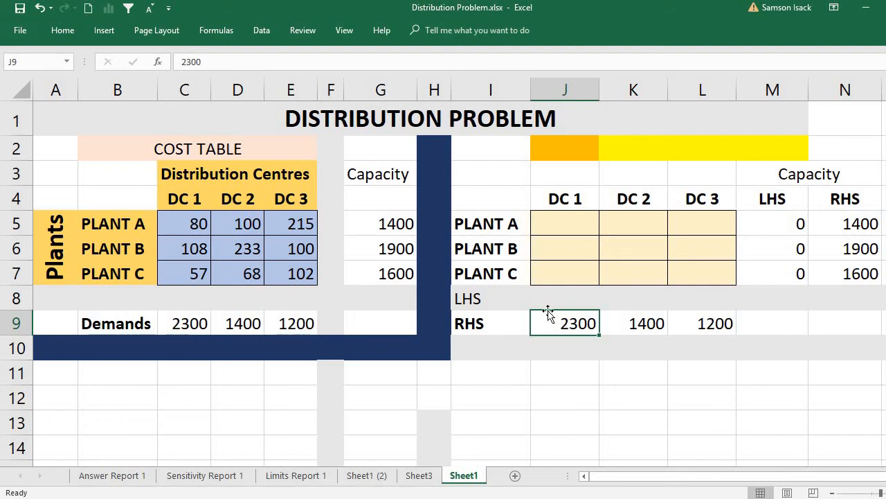
click(543, 299)
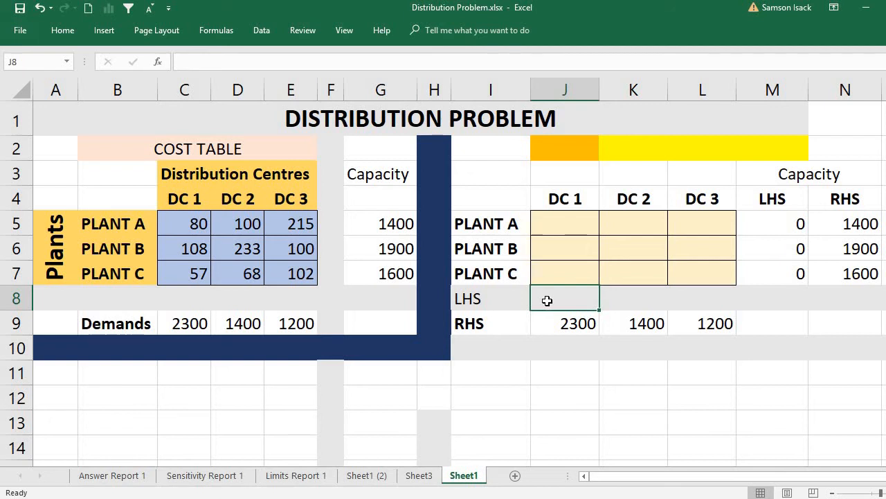
text(=S)
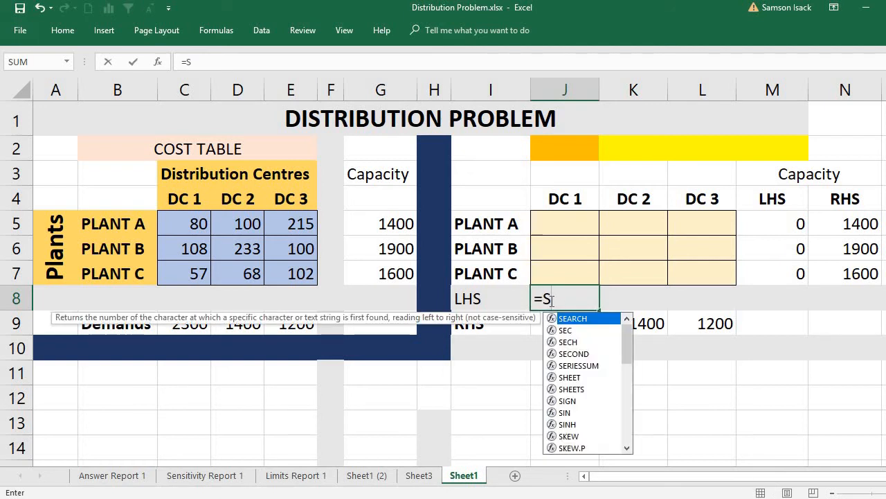
text(UM()
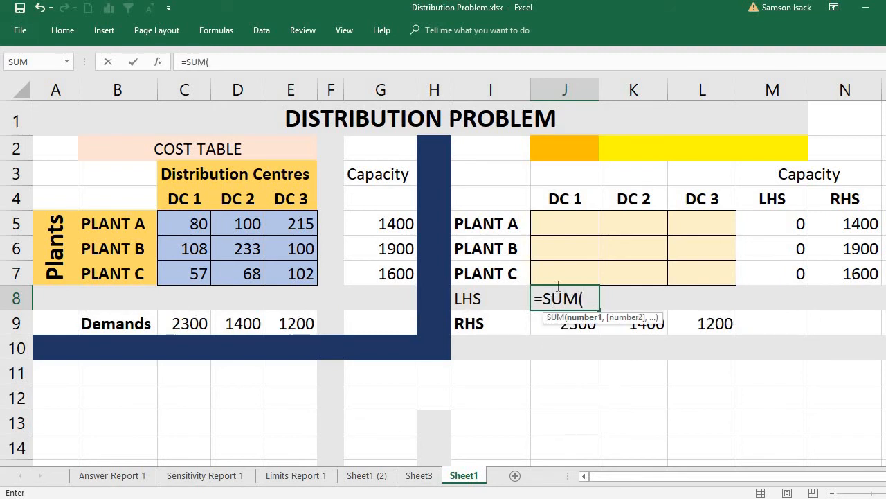
drag(577, 222, 583, 267)
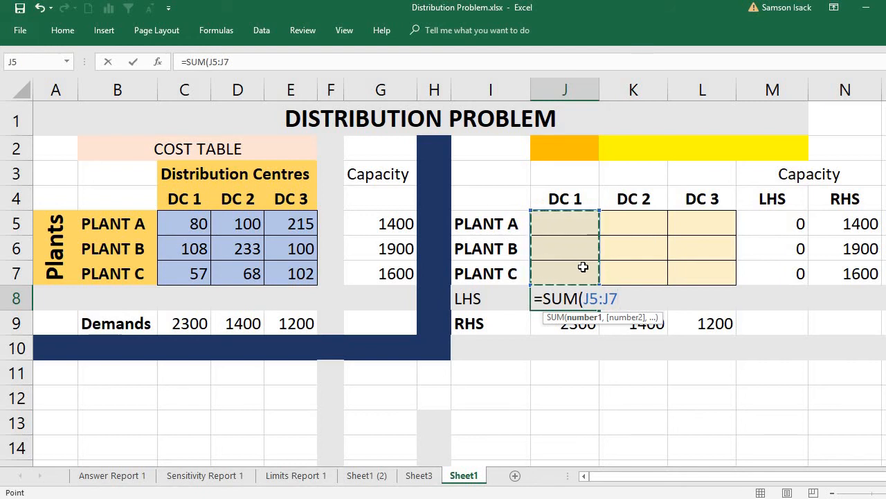
text())
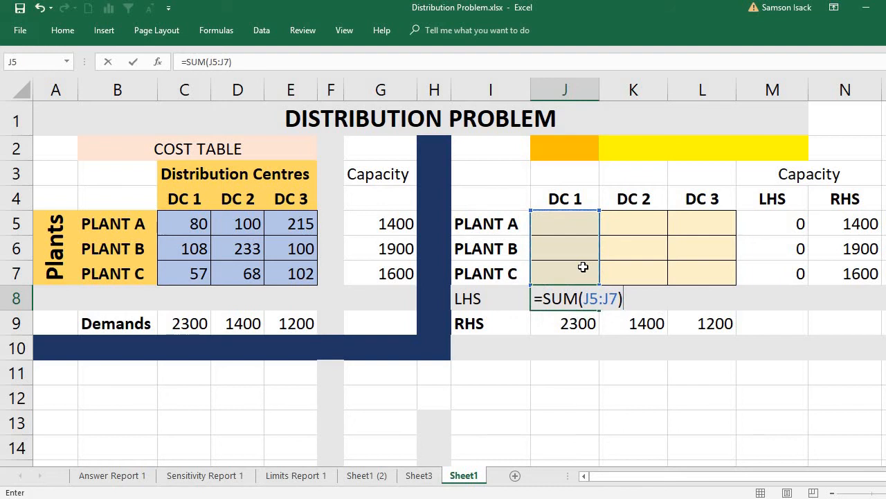
key(Return)
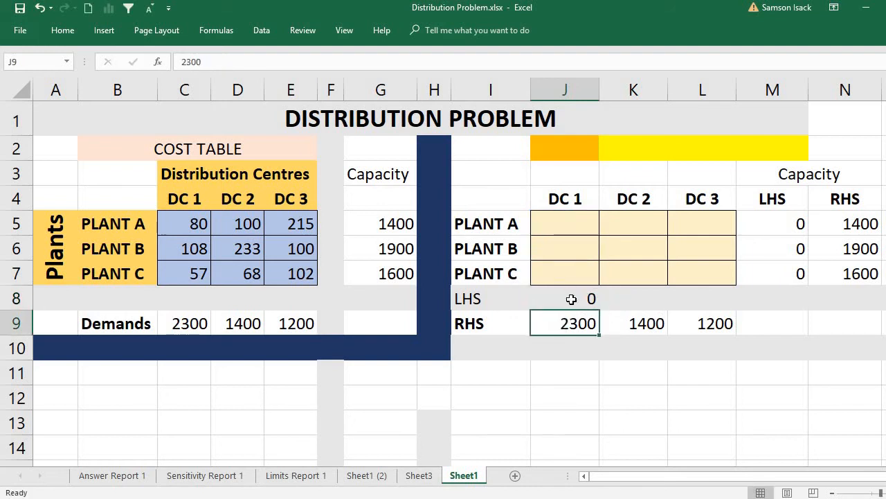
- Review the DC 1 demand constraint by comparing the J8 sum with its J5:J7 allocation cells and the J9 demand
click(571, 299)
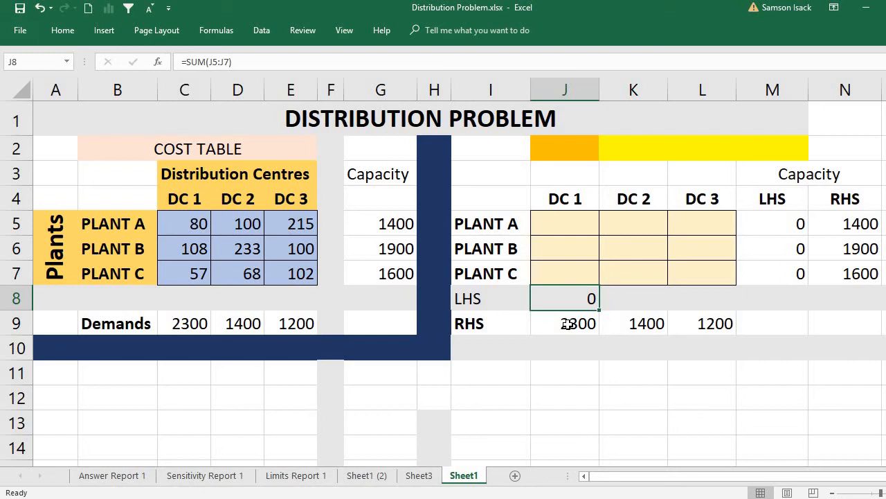
click(568, 324)
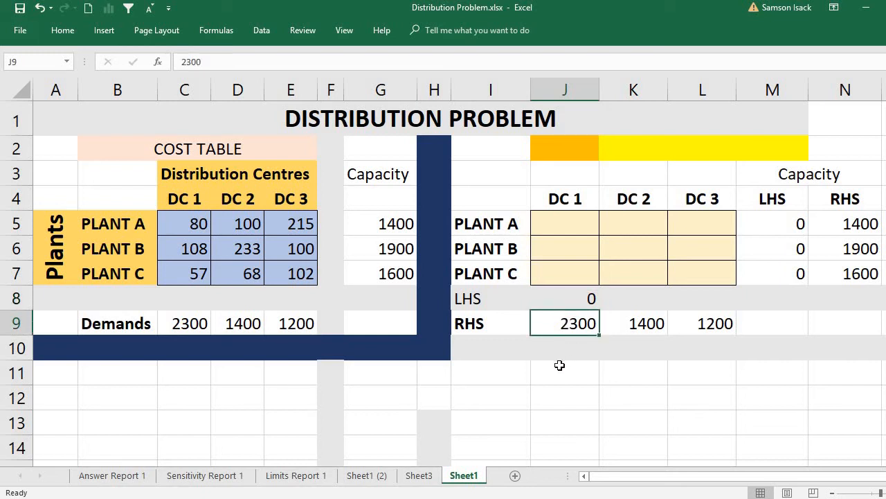
click(558, 297)
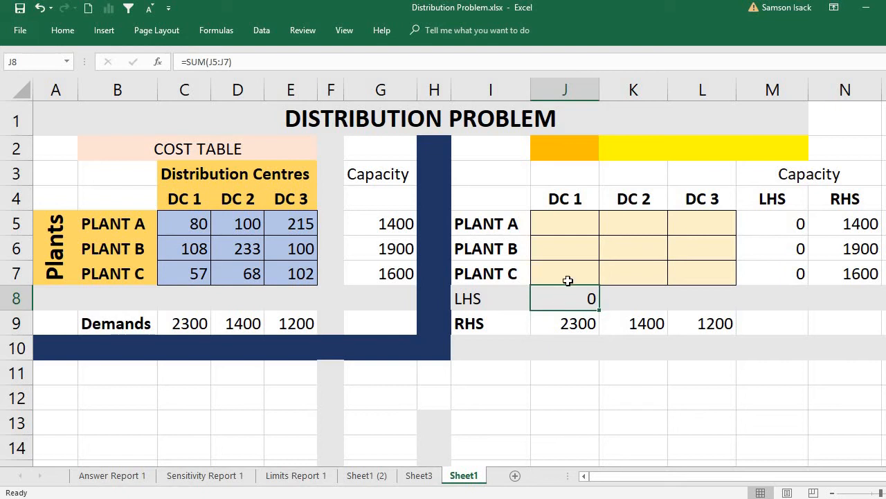
drag(567, 229, 570, 272)
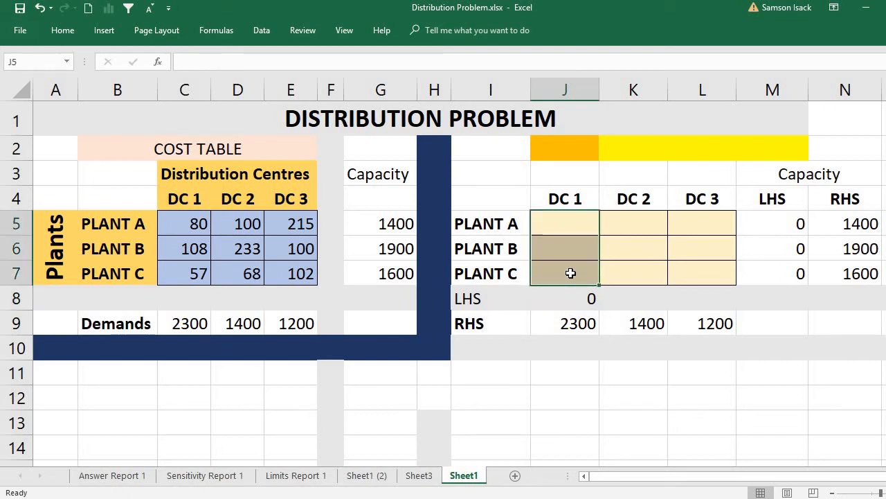
click(561, 232)
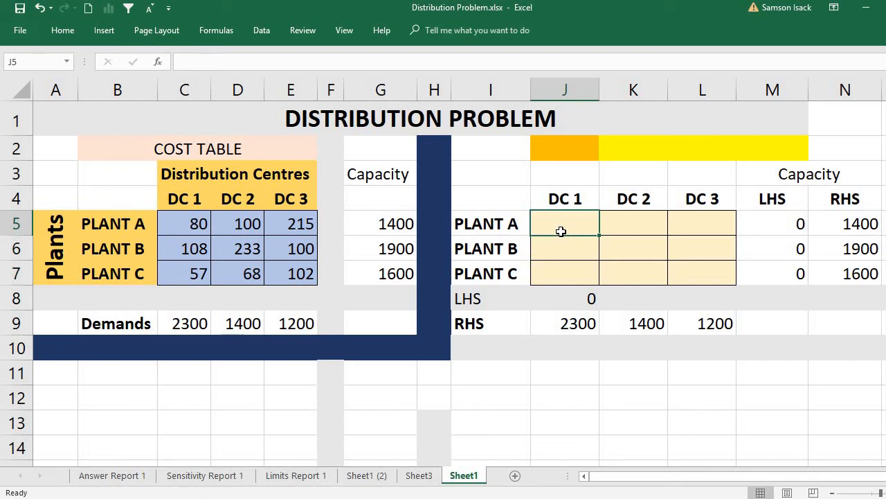
click(565, 302)
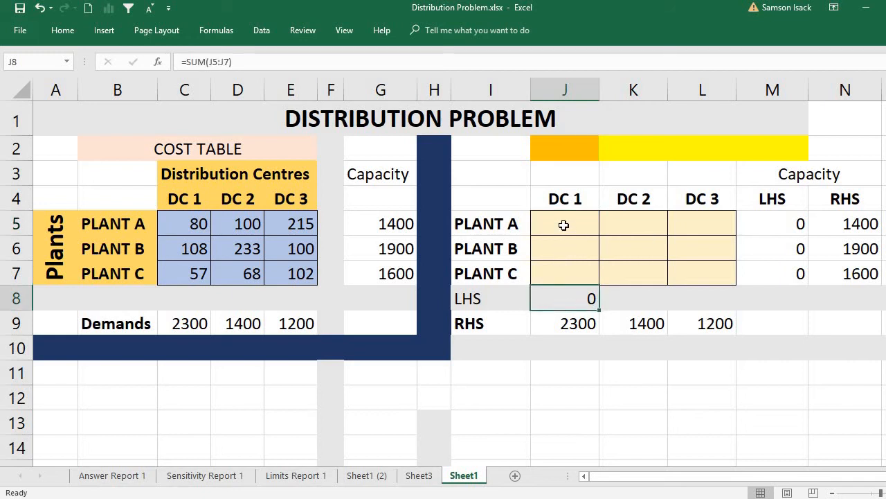
drag(563, 225, 574, 274)
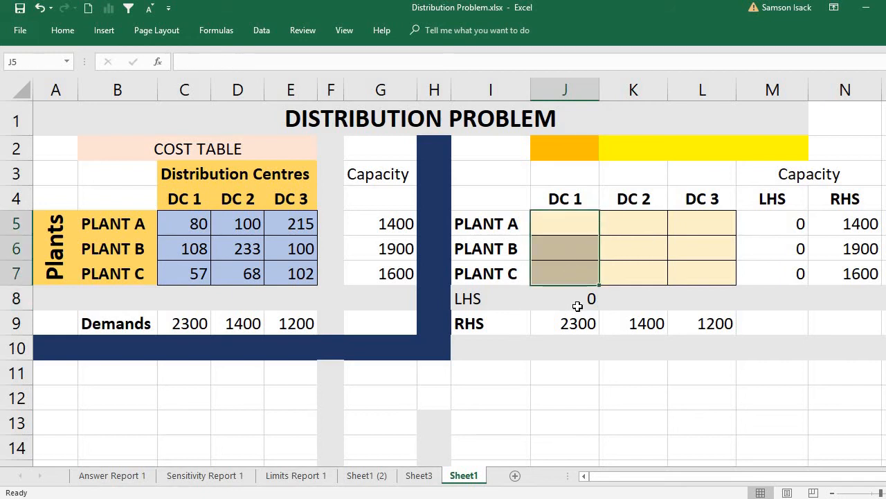
click(577, 306)
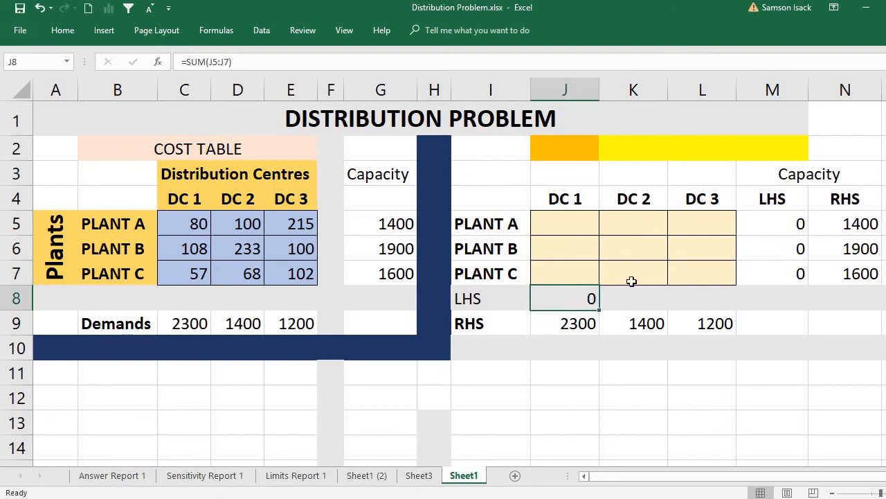
- Enter =SUM(K5:K7) in K8 as the DC 2 left-hand side of the demand constraint
click(647, 225)
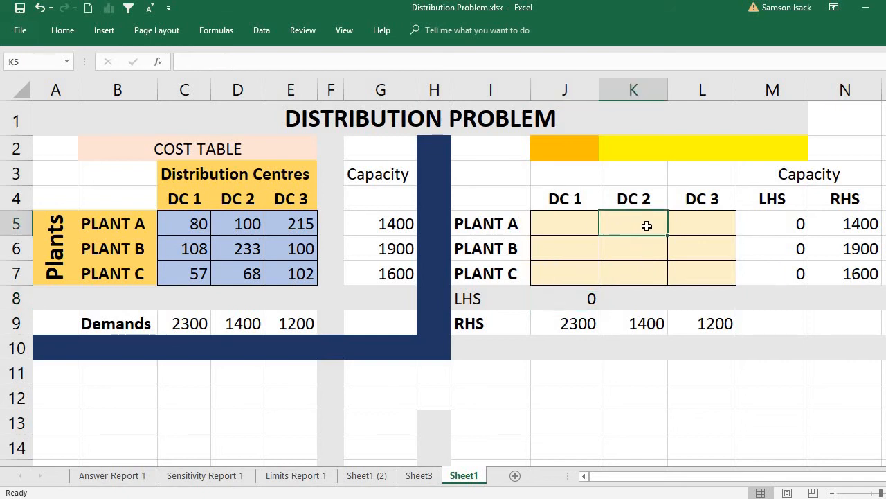
click(632, 302)
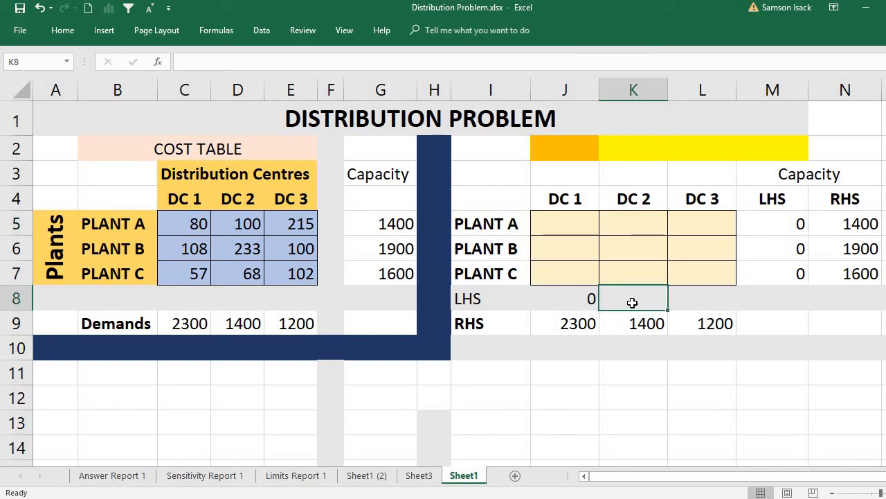
text(=)
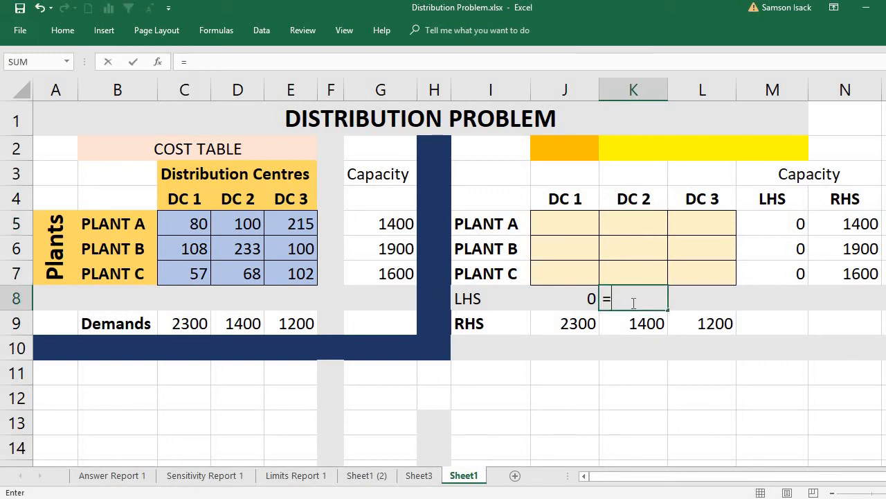
text(SU)
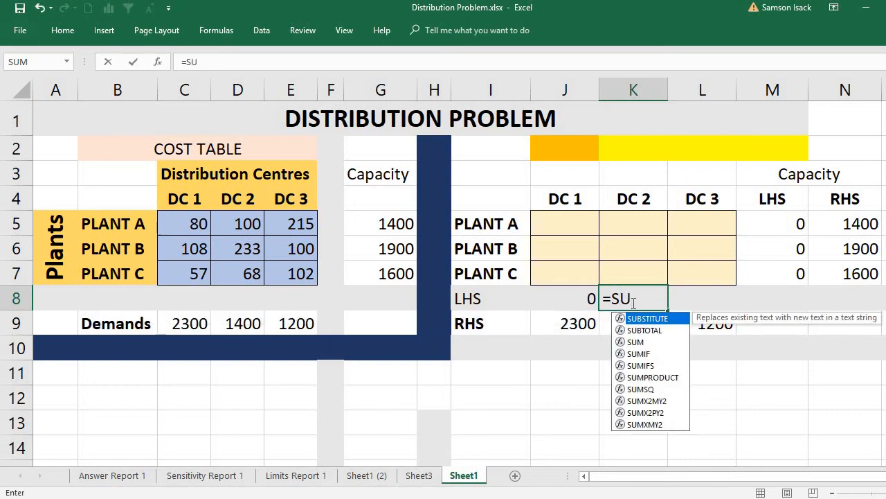
text(M()
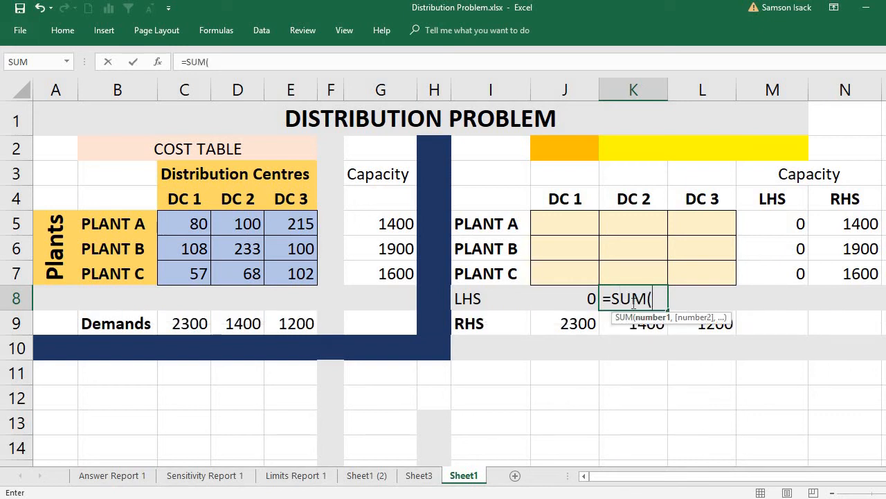
click(655, 229)
drag(654, 242, 655, 267)
text())
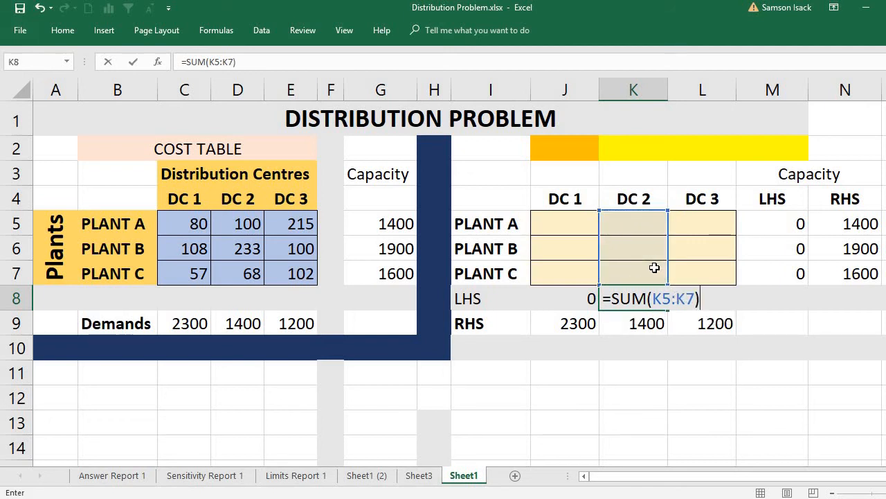
key(Return)
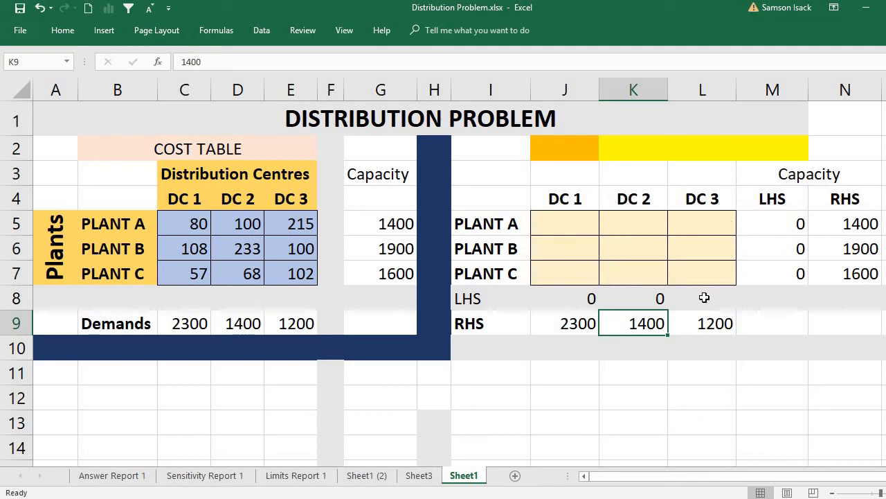
- Fill the K8 sum formula across to L8 for DC 3 and check that it covers L5:L7
click(662, 298)
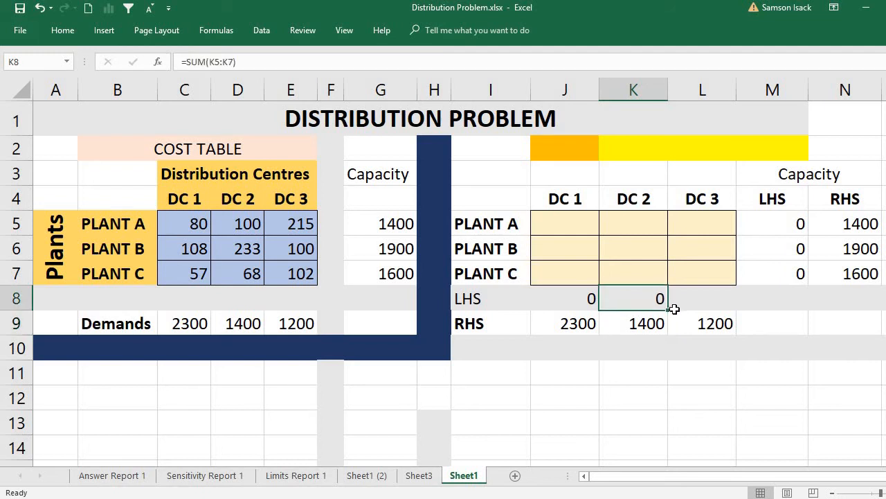
drag(669, 310, 706, 300)
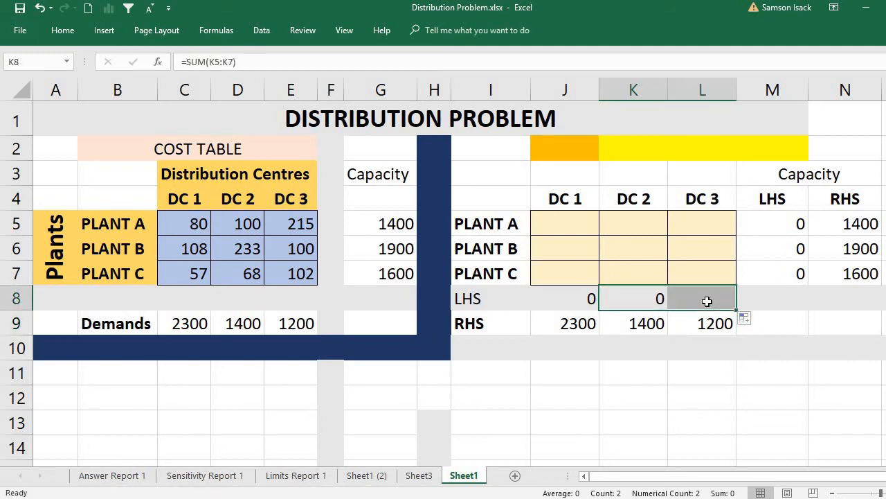
click(708, 301)
double_click(707, 301)
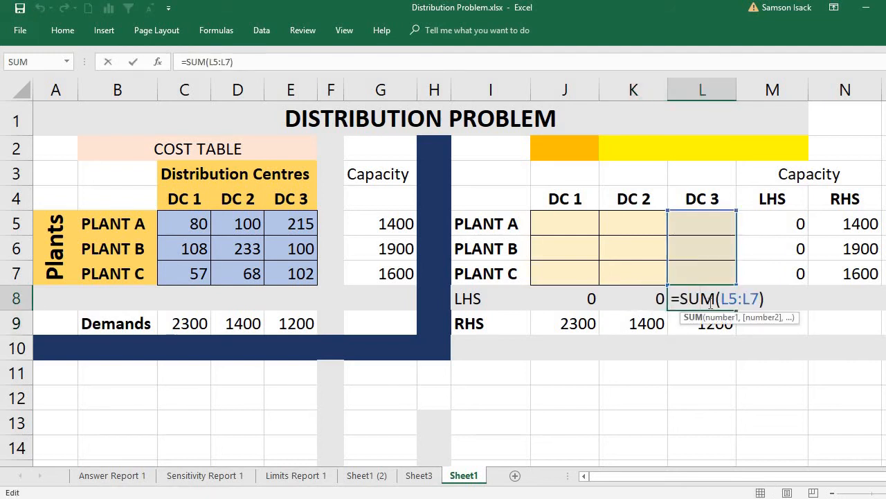
key(Return)
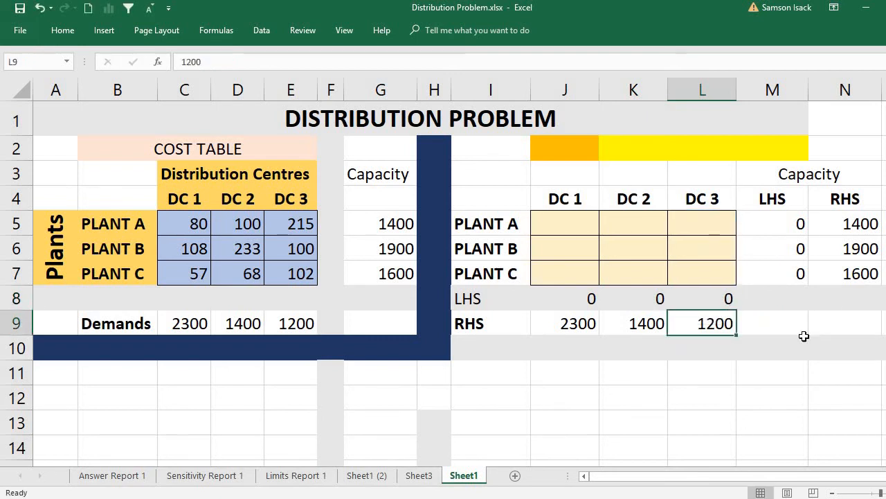
drag(691, 221, 703, 269)
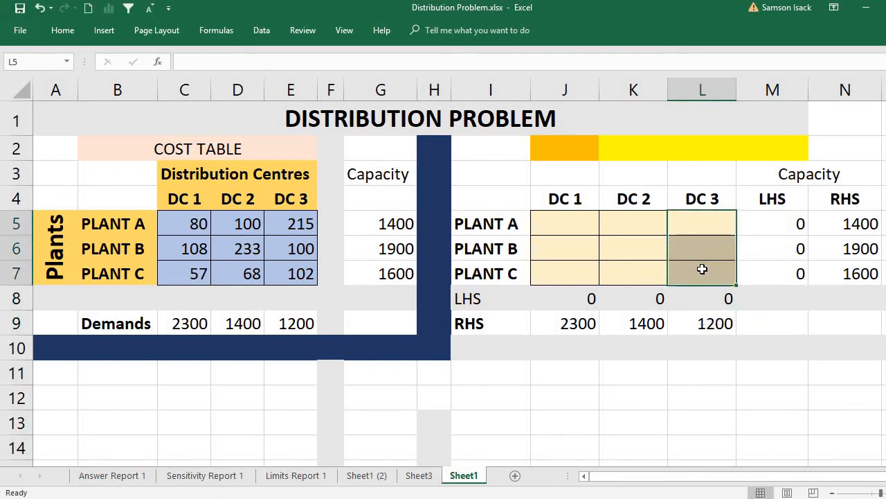
click(558, 226)
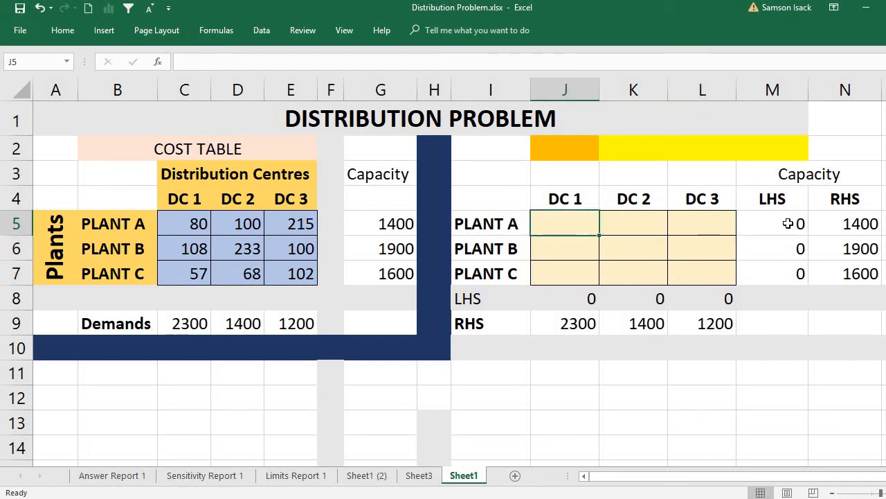
- Label I2 above the solution table as OF:COST
click(511, 146)
text(OB-)
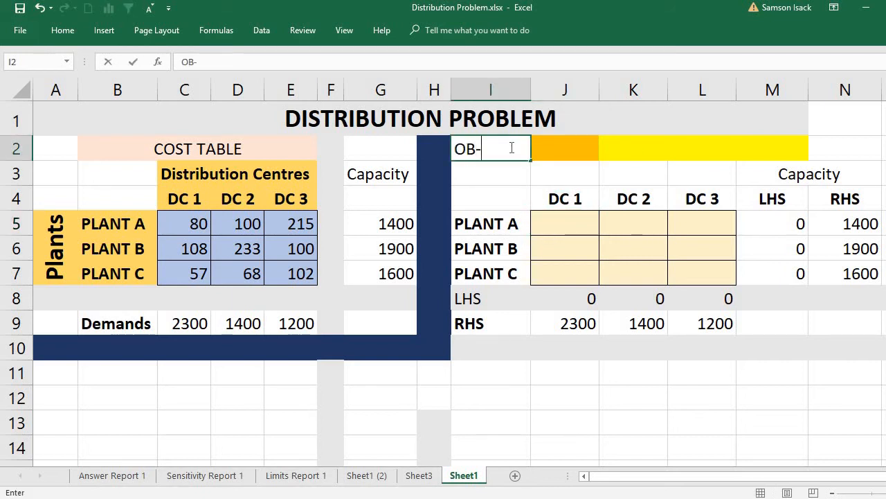
key(BackSpace)
key(BackSpace)
text(F)
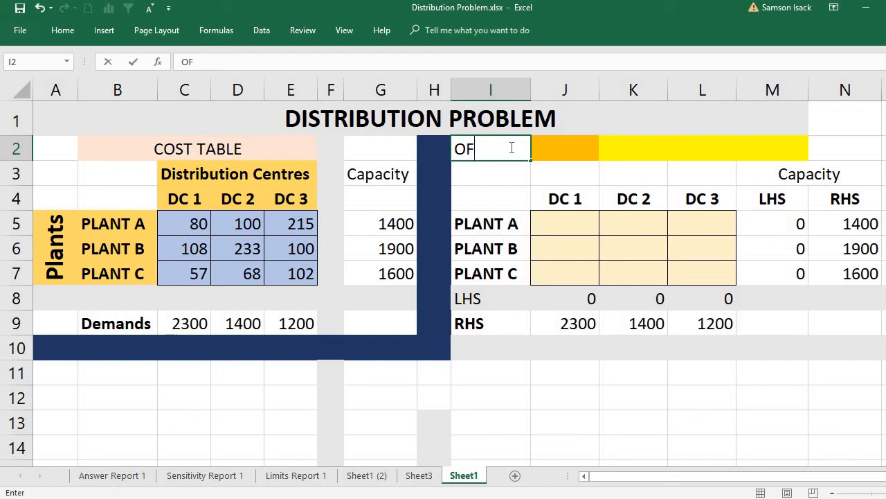
text(:COST)
- Enter MIN in the orange cell J2 and relabel I2 as COST
click(556, 145)
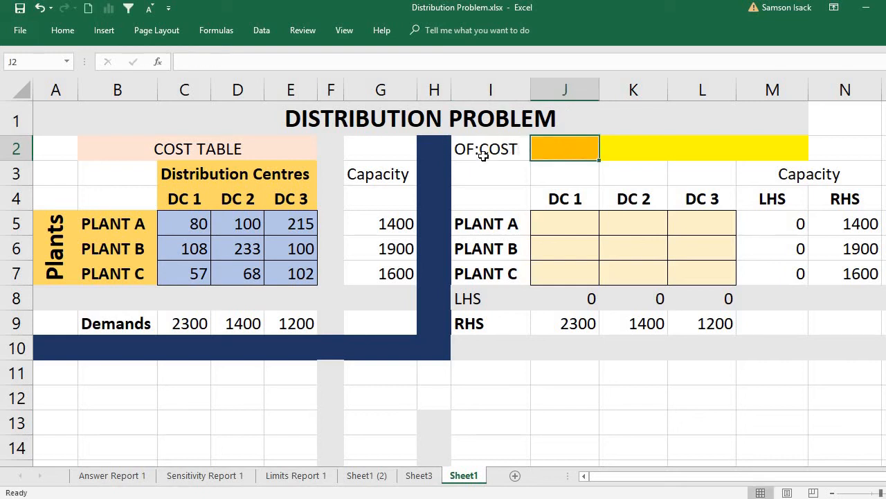
text(MIN)
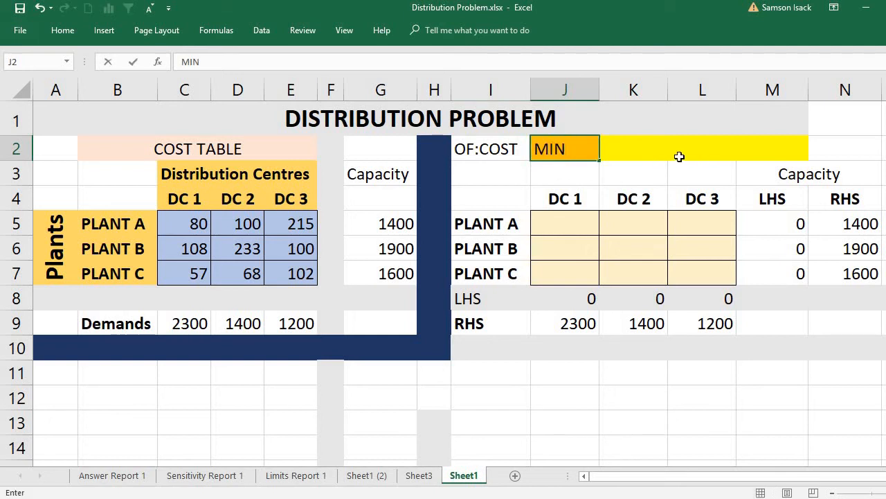
click(488, 152)
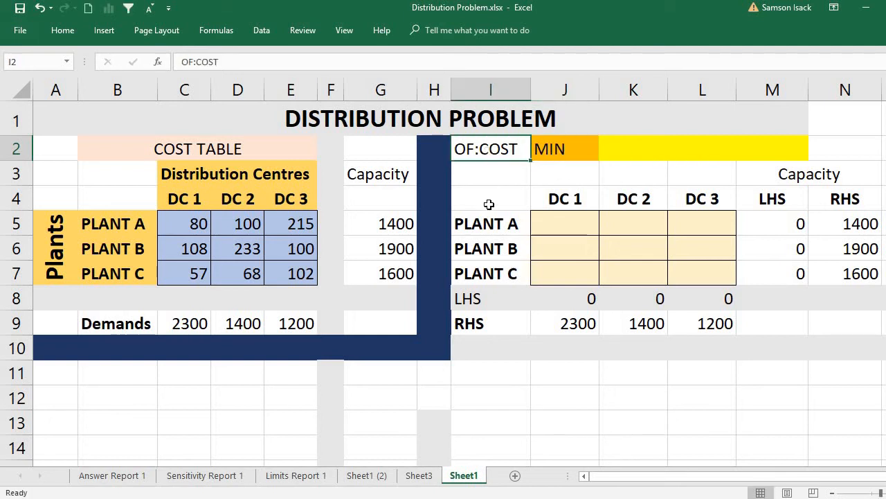
text(COST)
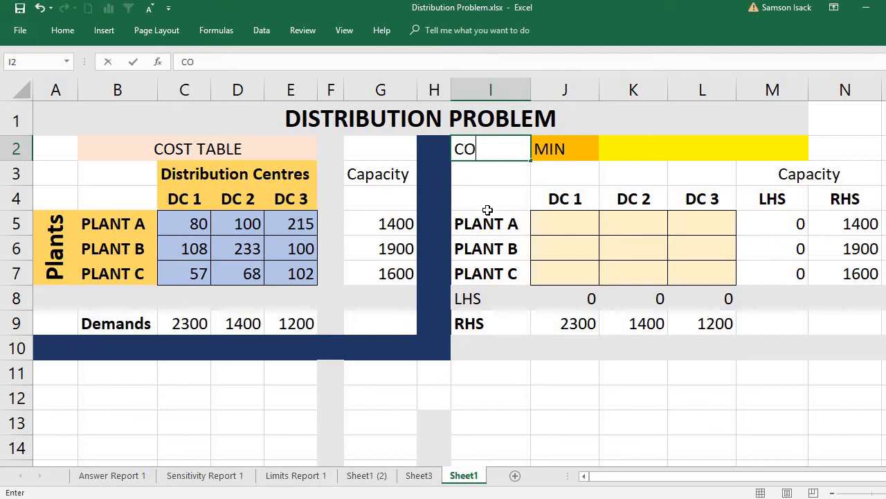
click(630, 149)
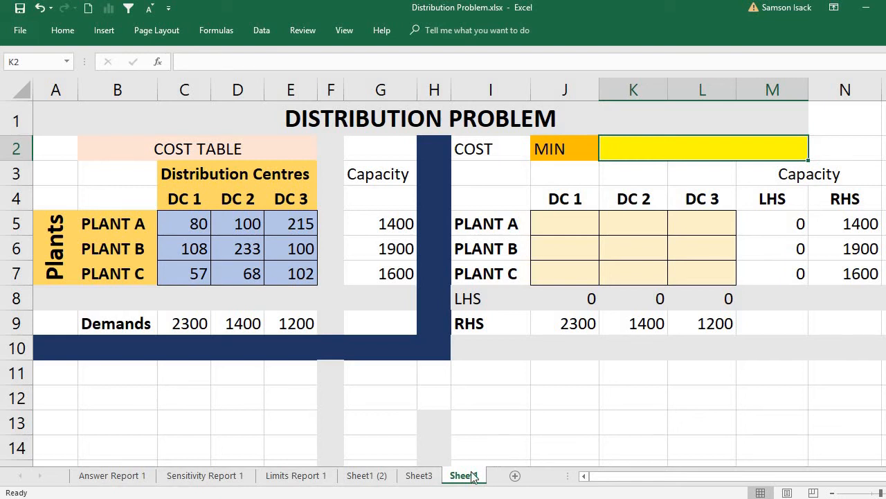
- Add a new worksheet, enlarge its view and enter the title SUMPRODUCT in A1
click(516, 476)
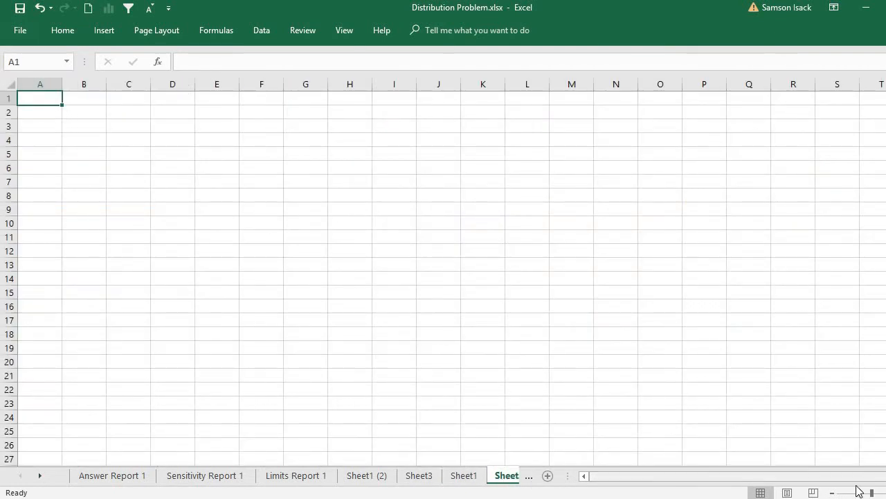
drag(872, 492, 881, 492)
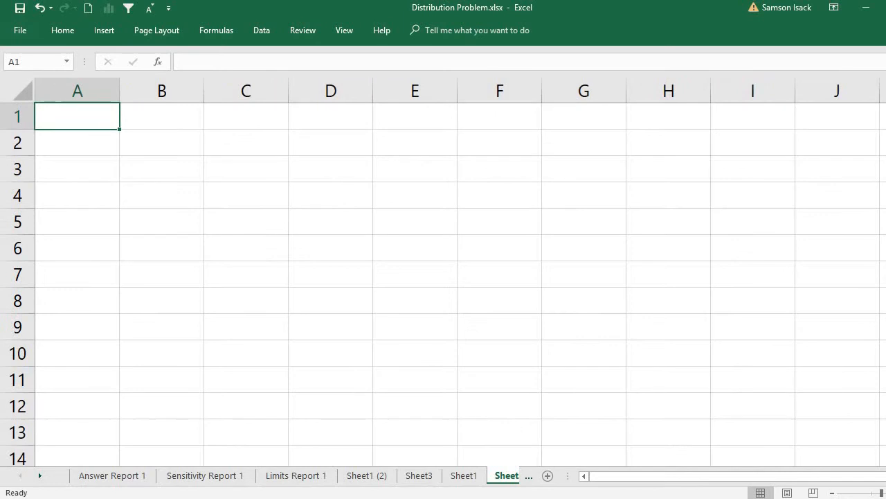
click(83, 146)
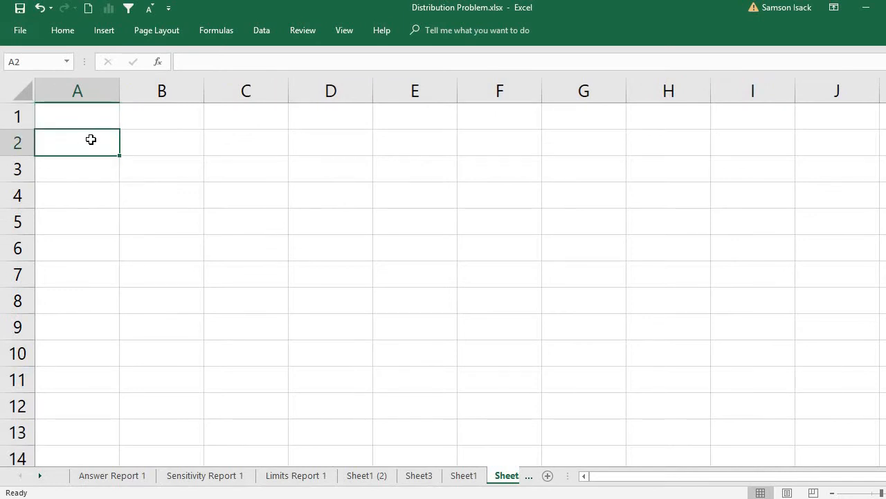
click(94, 114)
text(SUM)
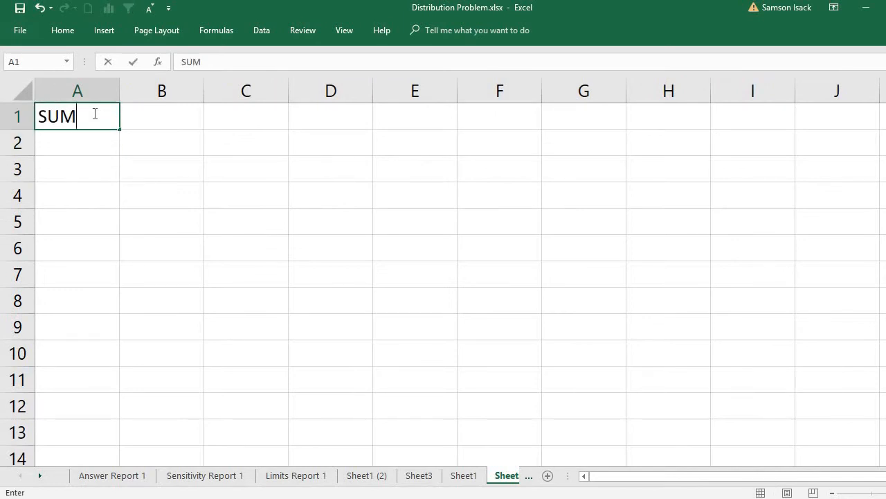
text(PRODUCT)
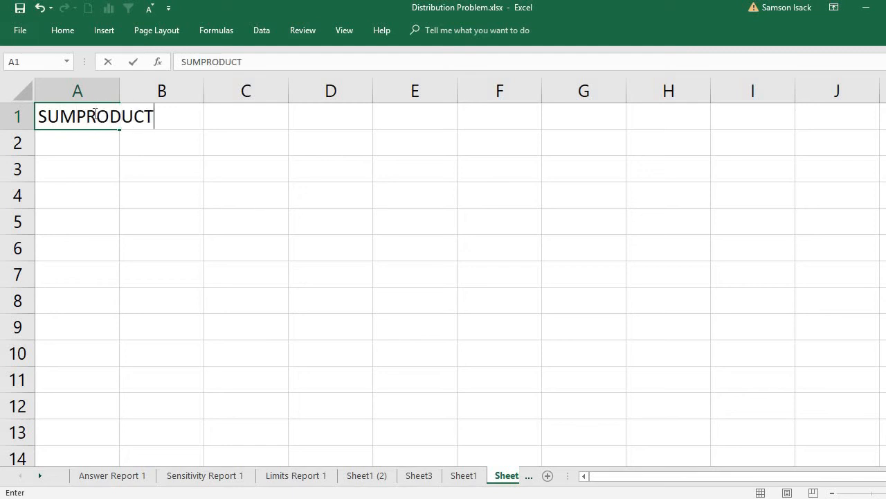
- Enter the column headings ARRAY 1 in A3 and ARRAY 2 in B3
click(106, 172)
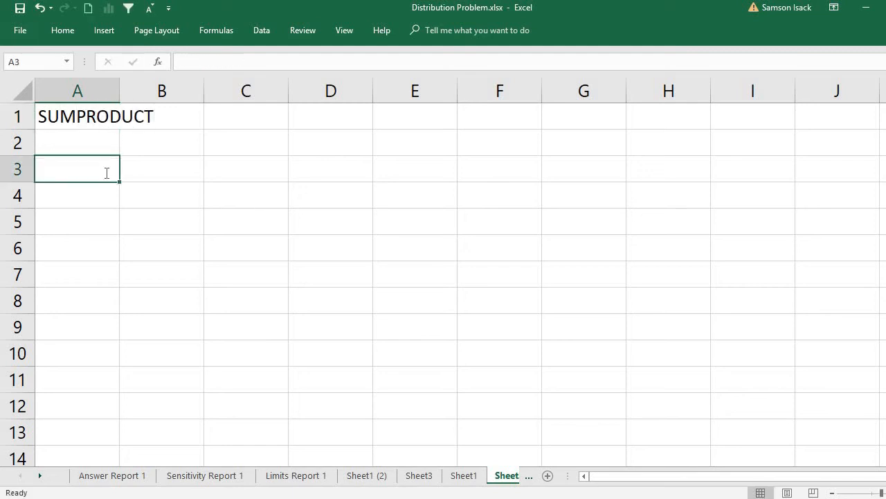
text(ARRAY 1)
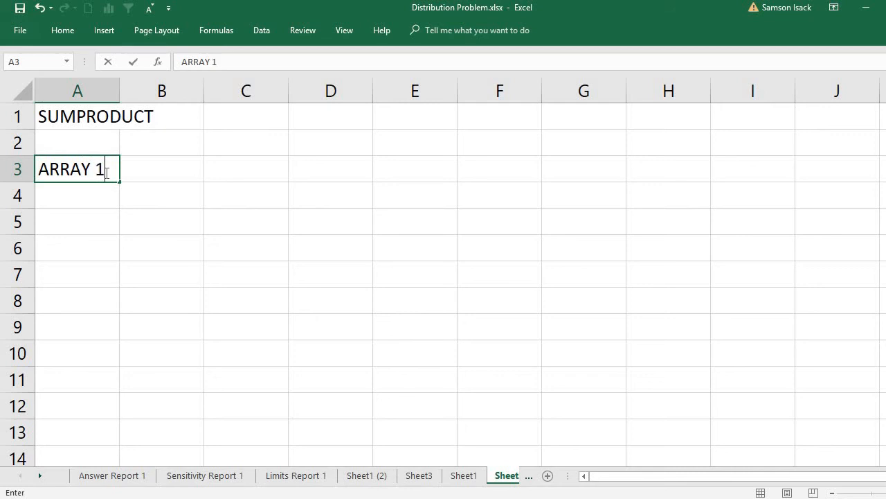
click(187, 165)
text(ARRAY 2)
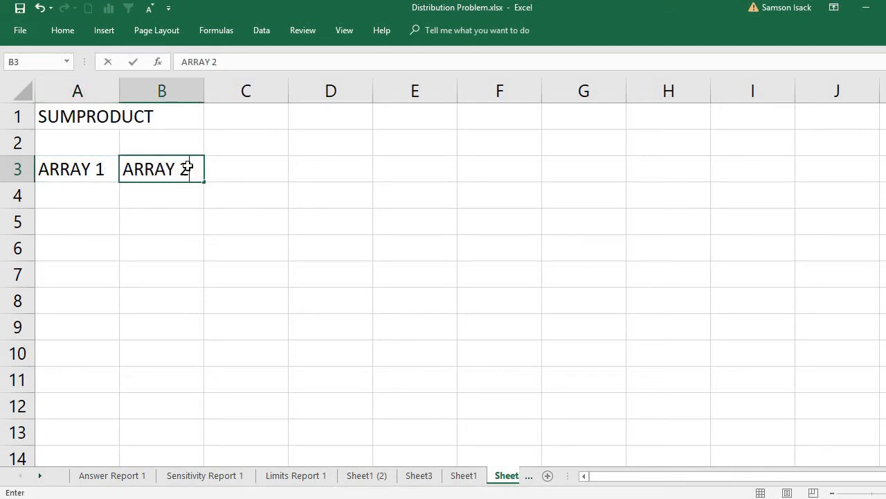
key(Return)
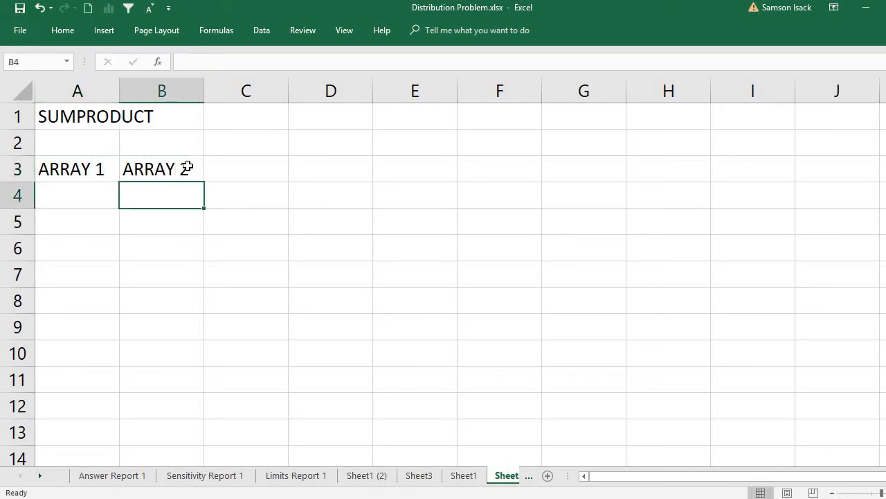
- Fill A4:A6 under ARRAY 1 with the values 1, 2 and 3
click(83, 200)
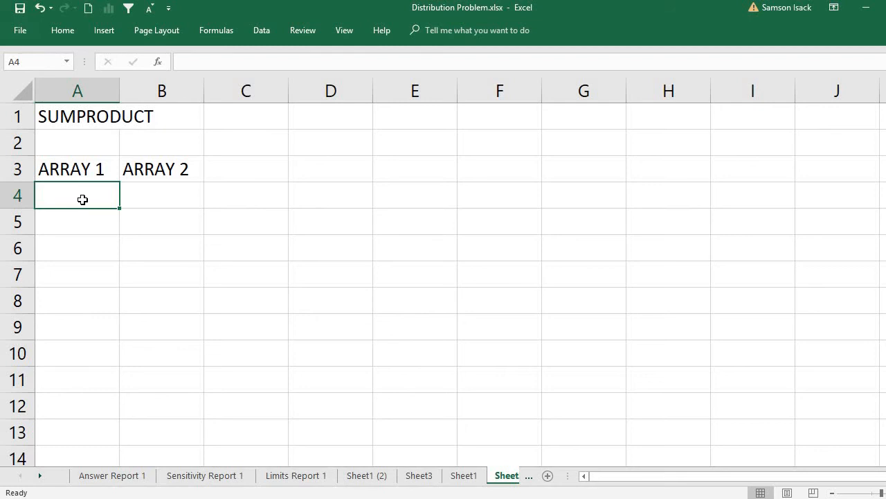
text(1)
key(Return)
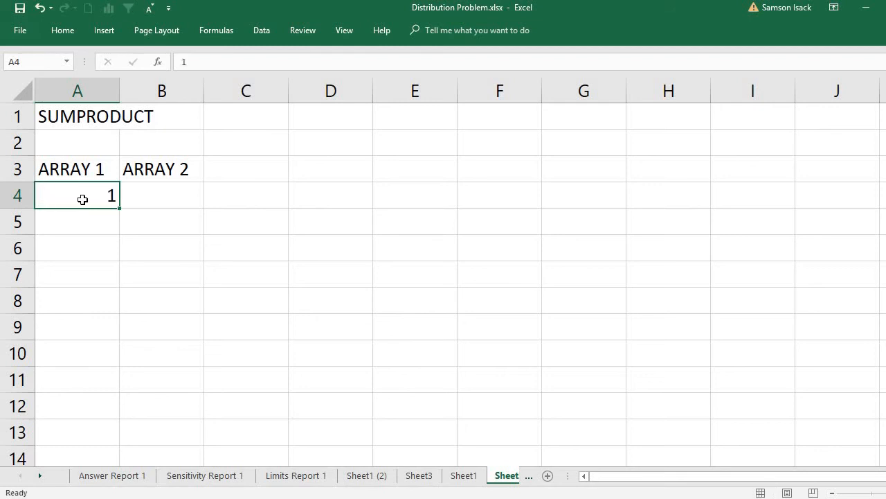
text(2)
key(Return)
text(3)
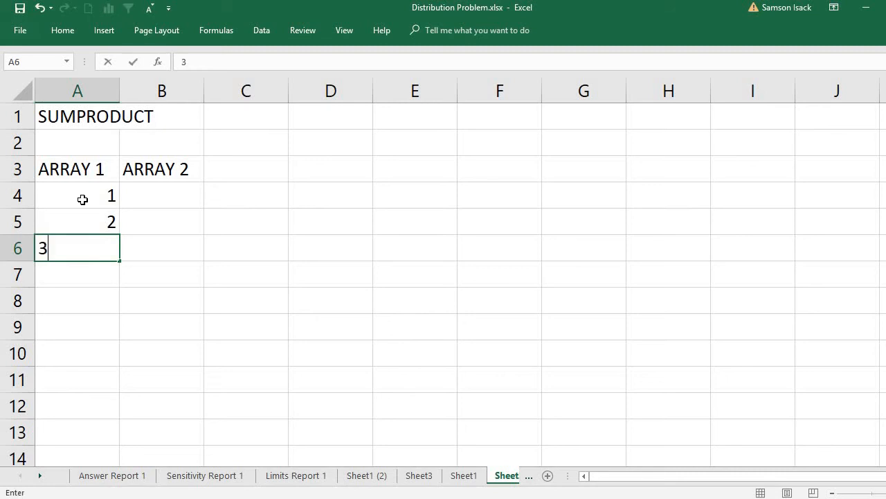
key(Return)
- Fill B4:B6 under ARRAY 2 with the values 3, 4 and 5
click(168, 201)
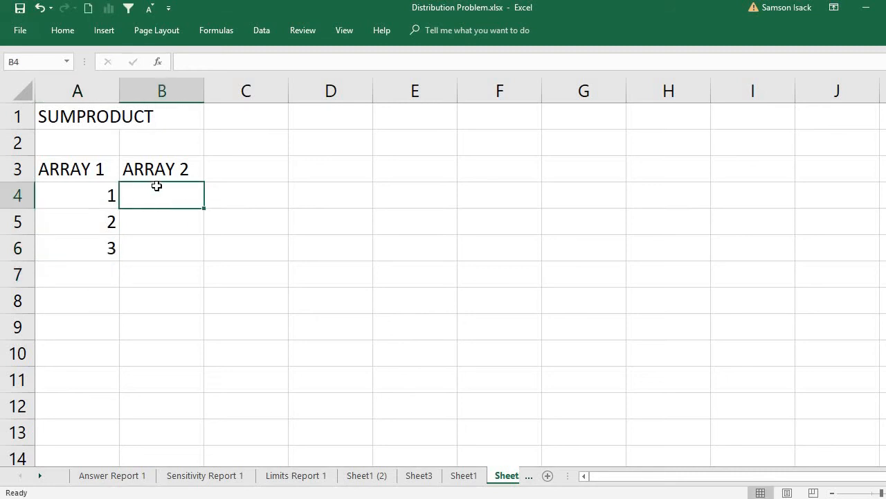
text(3)
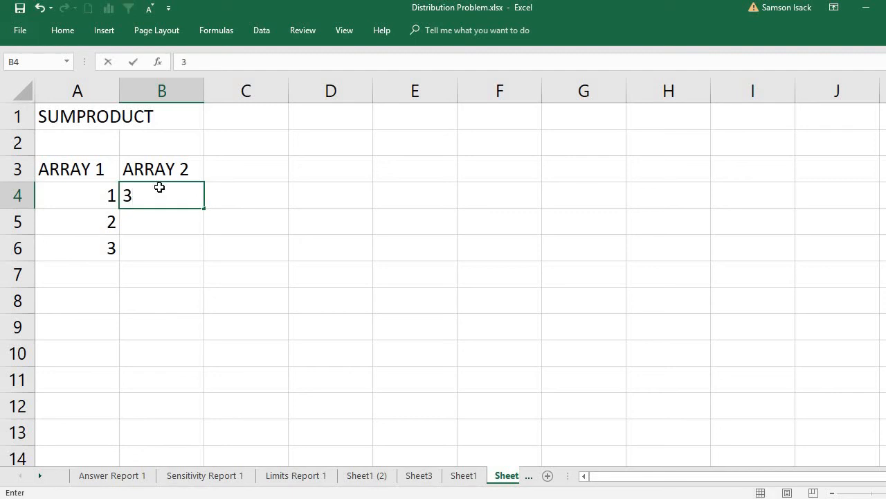
key(Return)
text(4)
key(Return)
text(5)
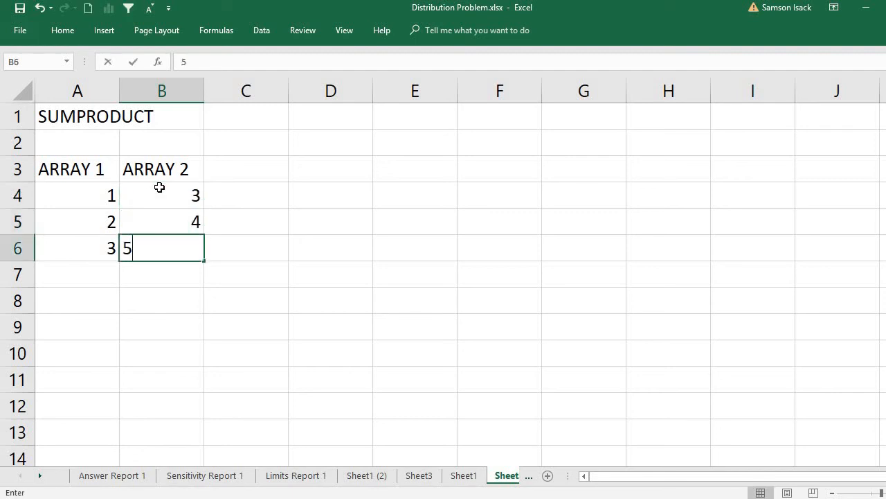
key(Return)
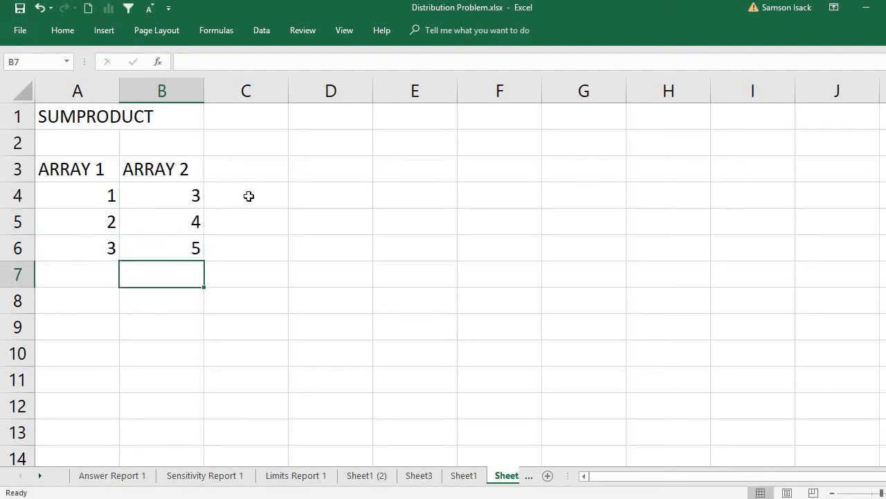
- Review the SUMPRODUCT title and the paired values of ARRAY 1 and ARRAY 2, starting with the first pair in row 4
click(249, 196)
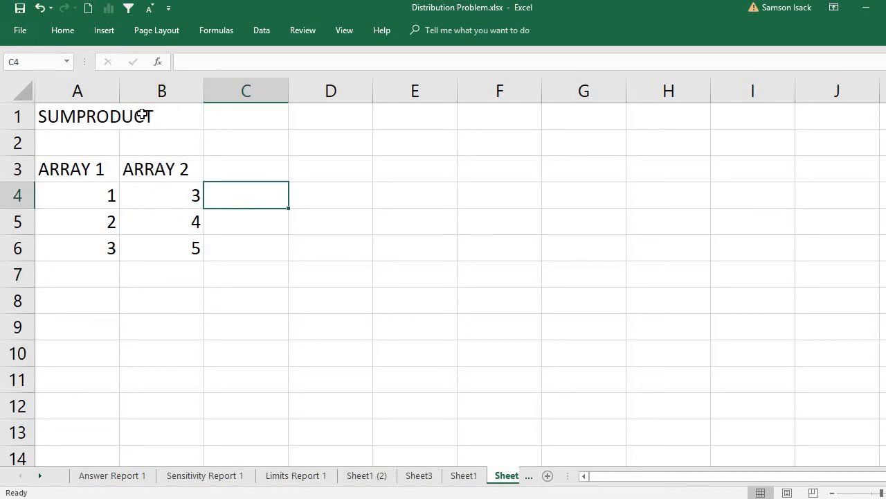
click(142, 114)
click(87, 121)
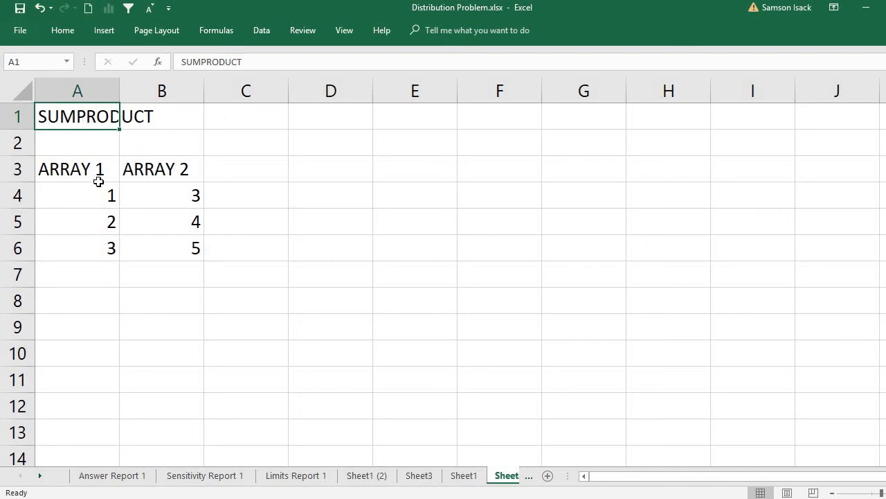
drag(100, 193, 109, 251)
drag(169, 198, 180, 251)
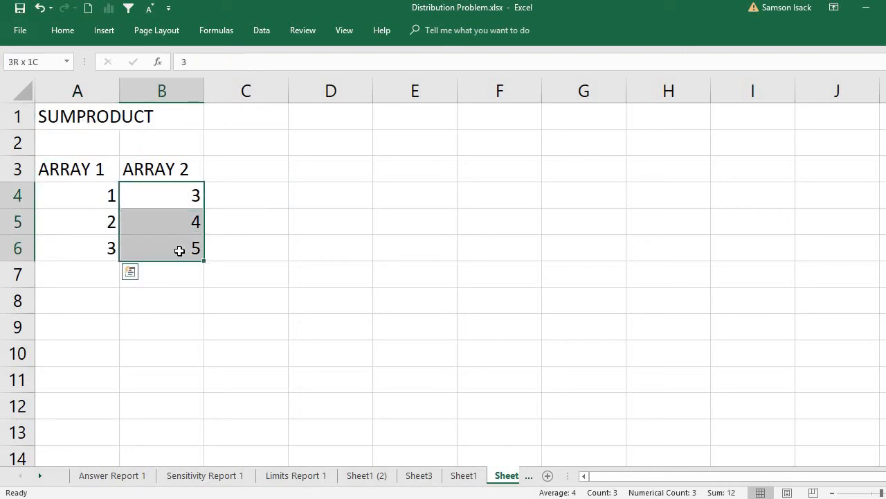
click(79, 198)
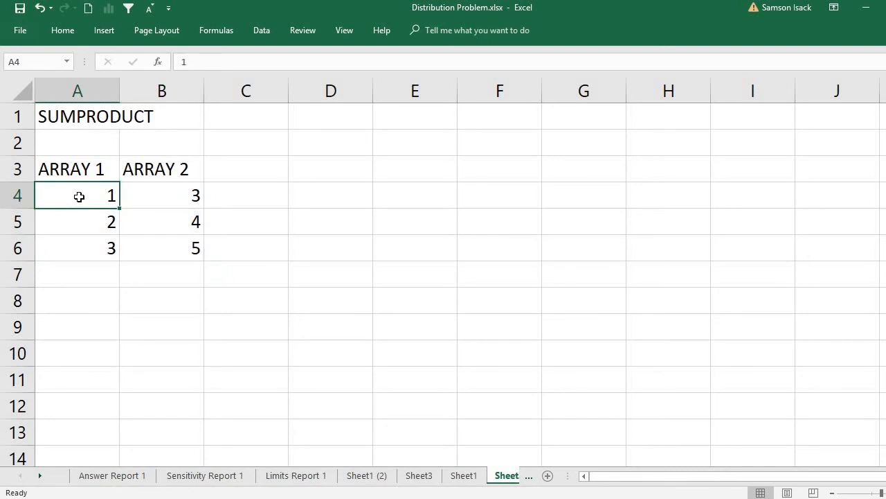
click(169, 195)
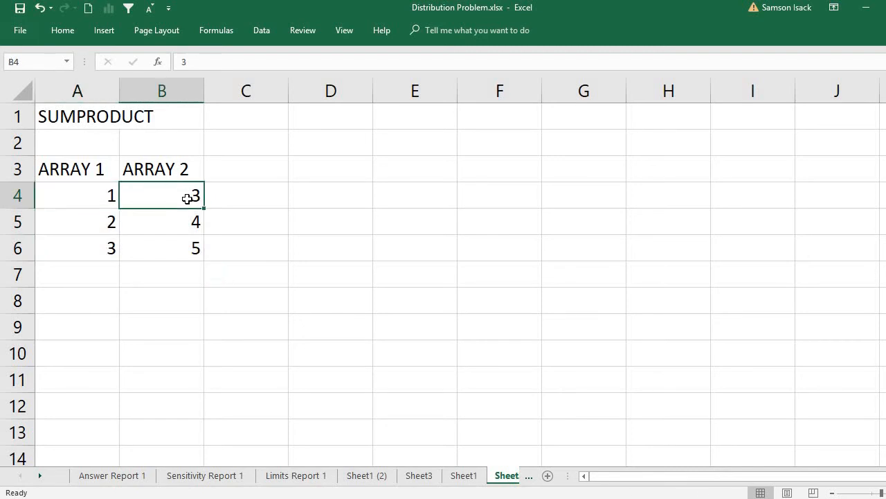
- Multiply the first pair of array values in C4 with the formula =A4*B4
click(264, 203)
text(=)
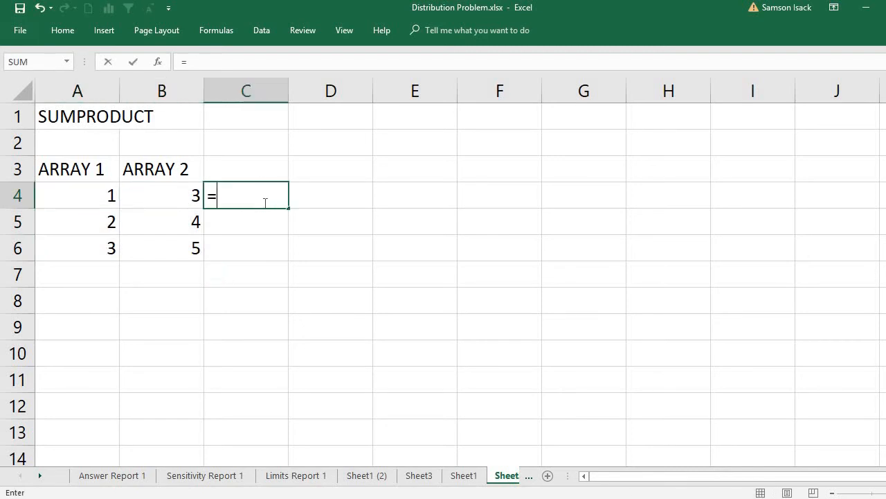
click(78, 195)
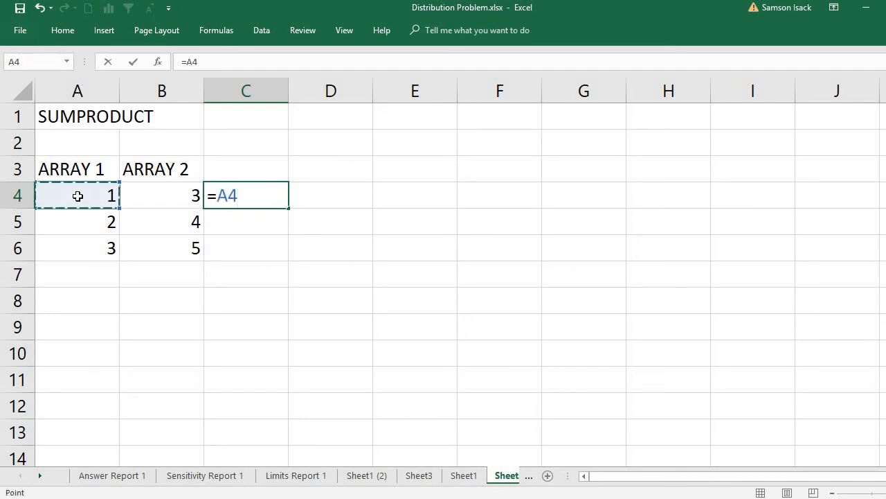
text(*)
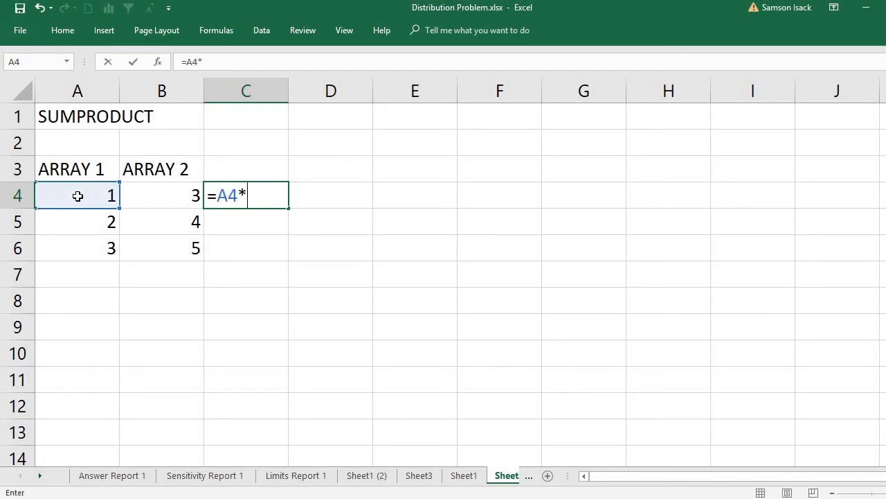
click(155, 189)
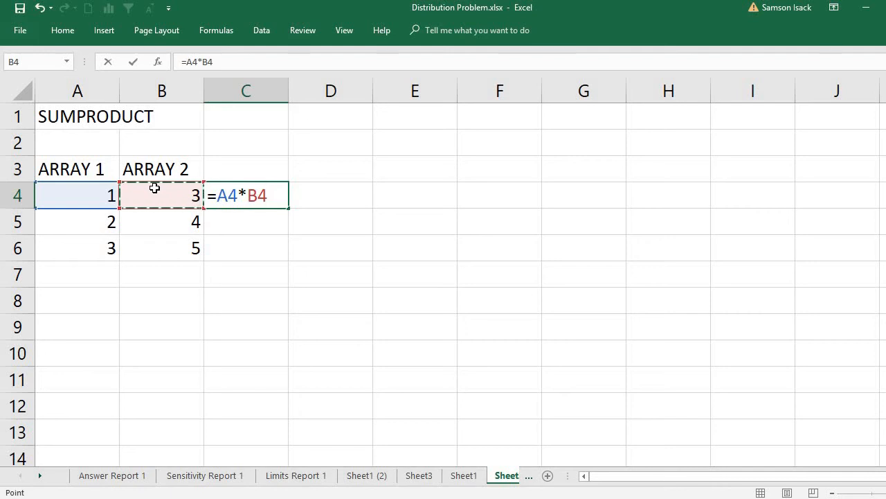
key(Return)
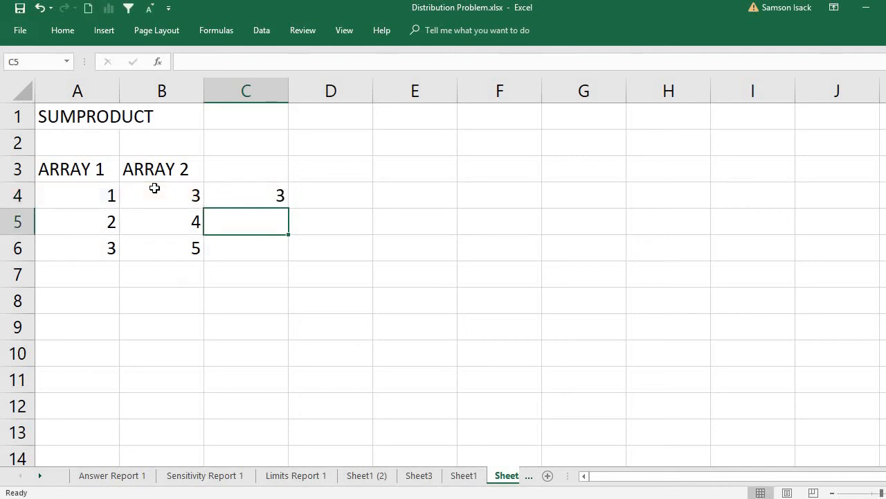
- Multiply the second pair of array values in C5 with the formula =A5*B5
text(=)
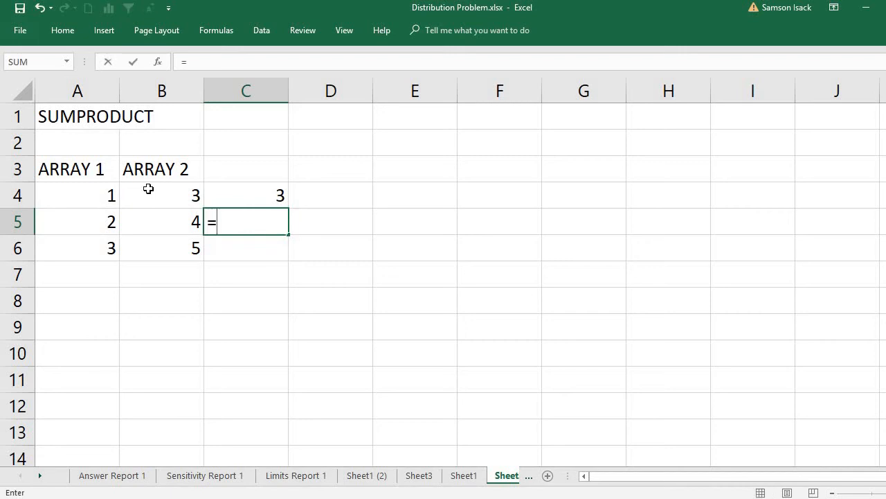
click(100, 223)
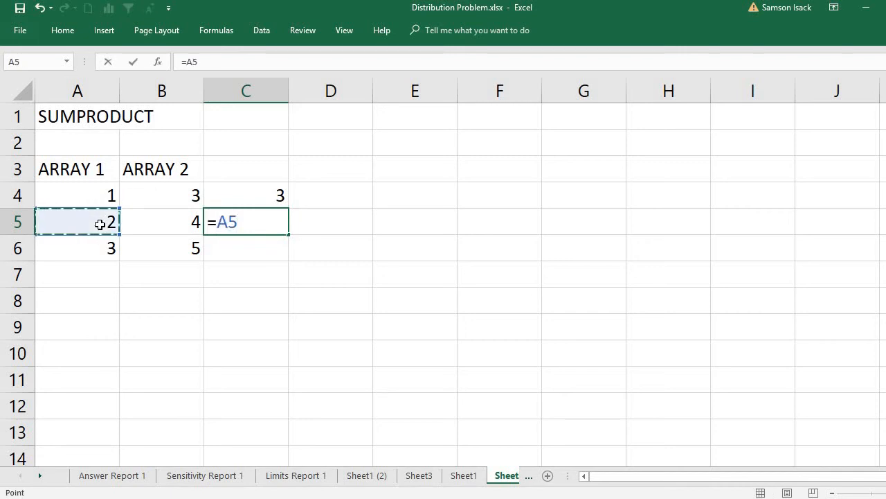
text(*)
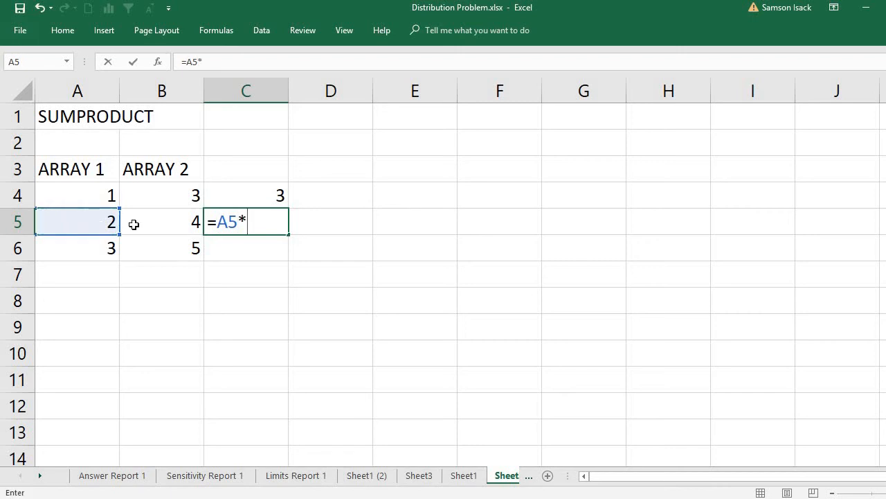
click(178, 215)
key(Return)
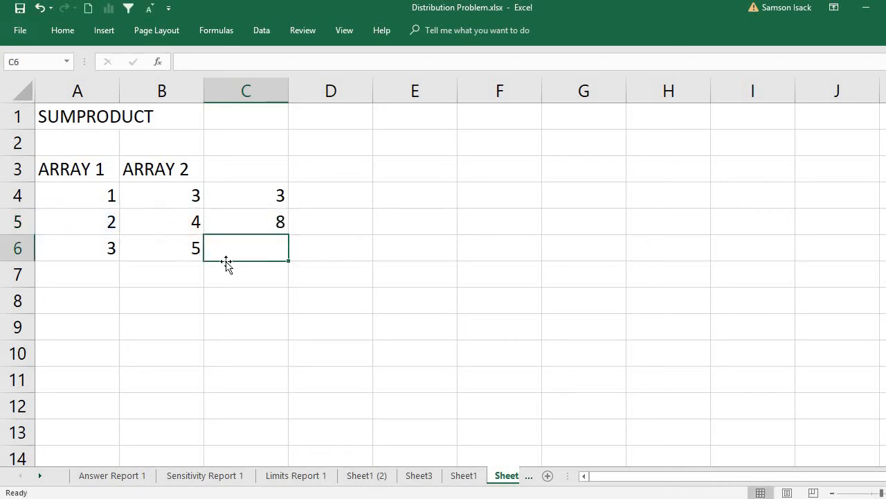
- Multiply the third pair of array values in C6 with the formula =A6*B6
text(=)
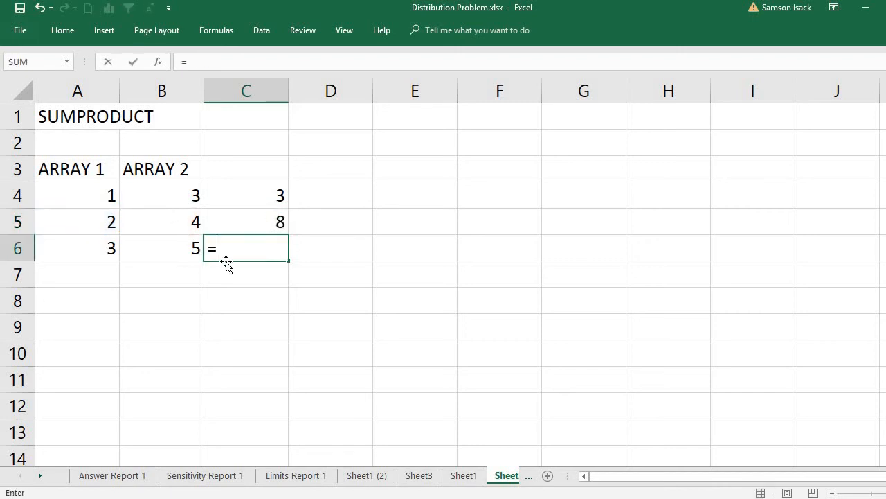
click(92, 253)
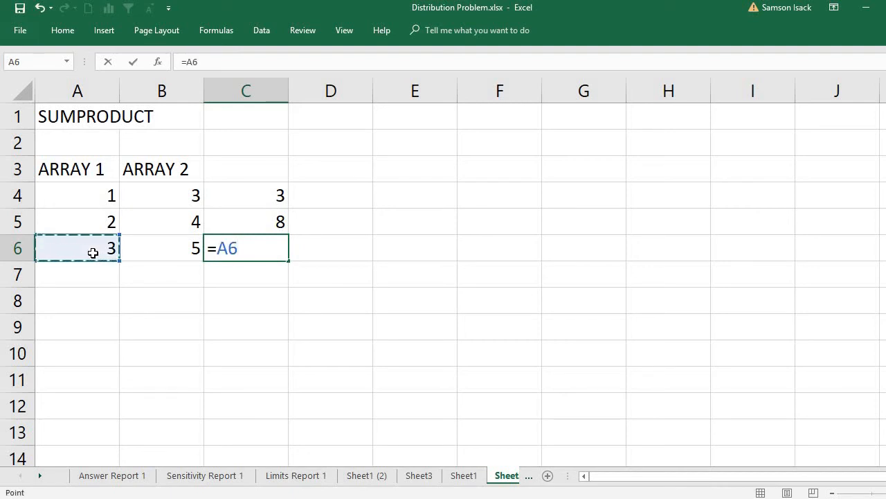
text(*)
click(183, 251)
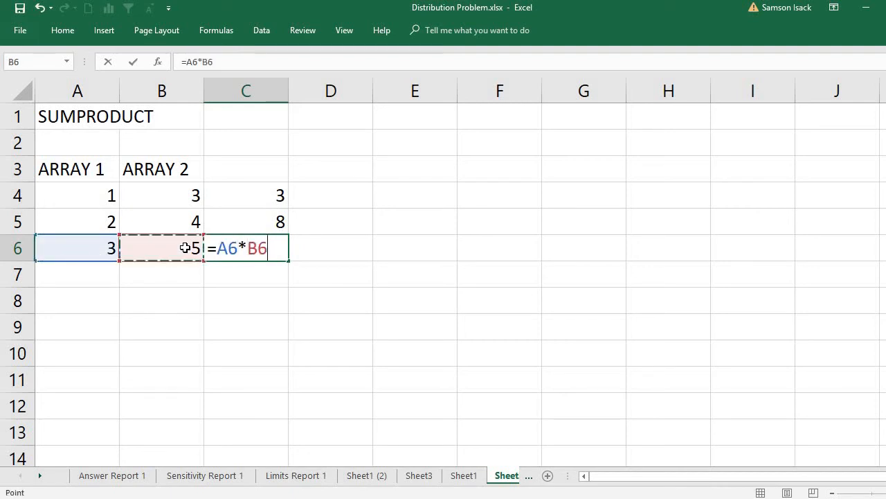
key(Return)
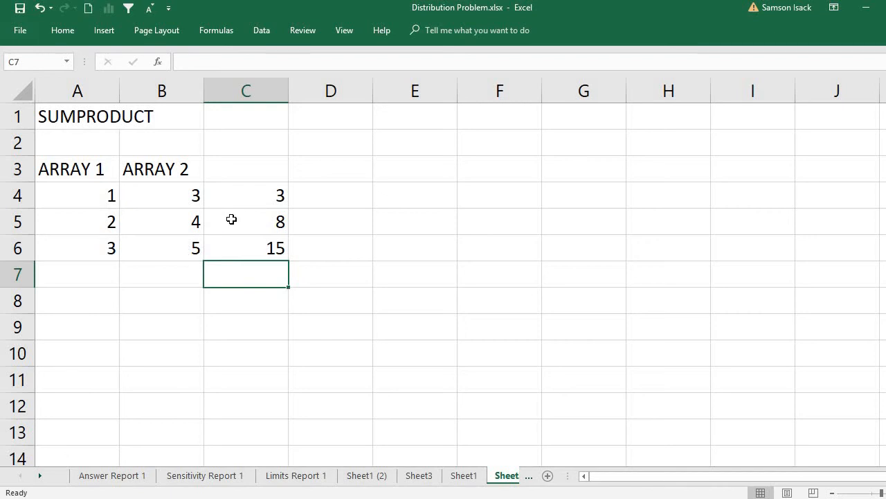
- Total the three products in C7 with the formula =SUM(C4:C6)
click(248, 193)
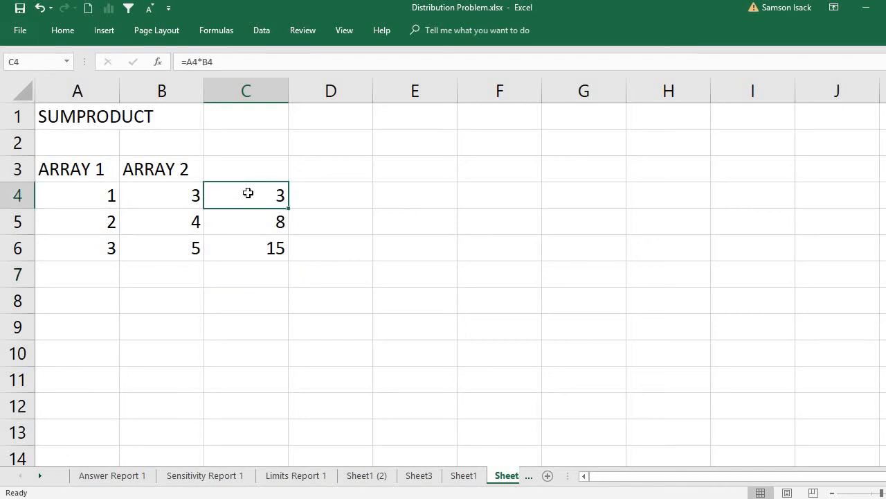
click(253, 222)
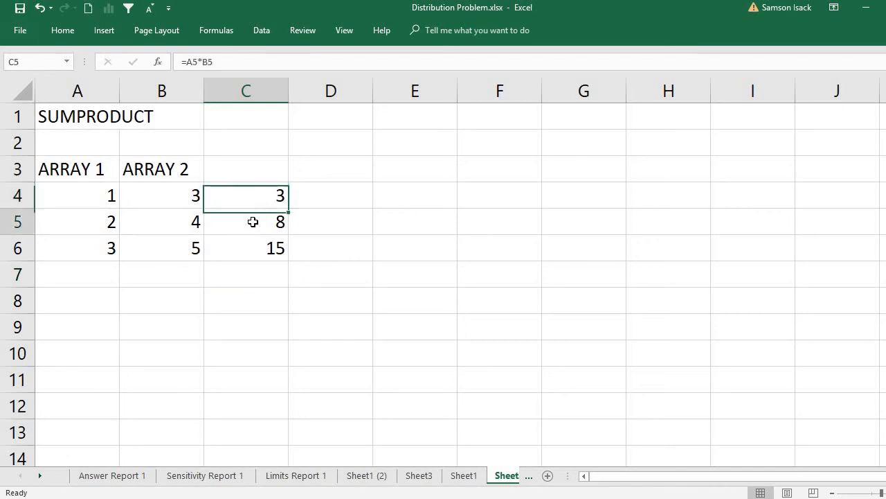
click(258, 244)
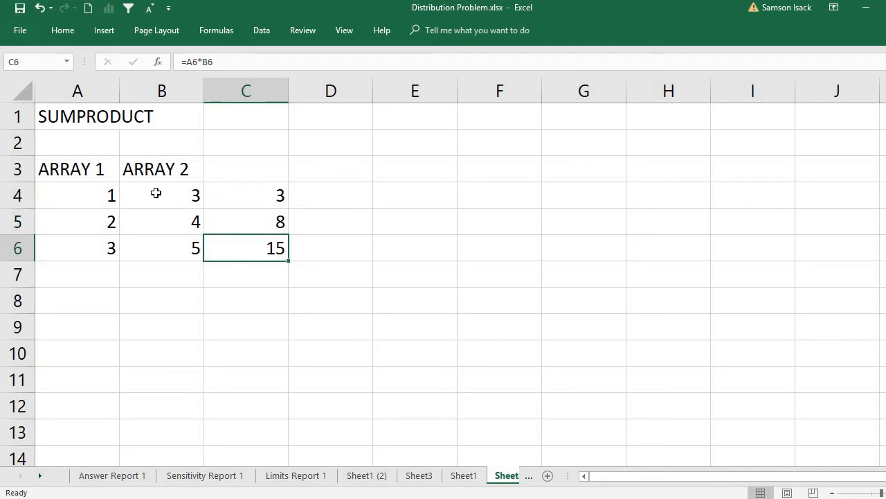
click(248, 276)
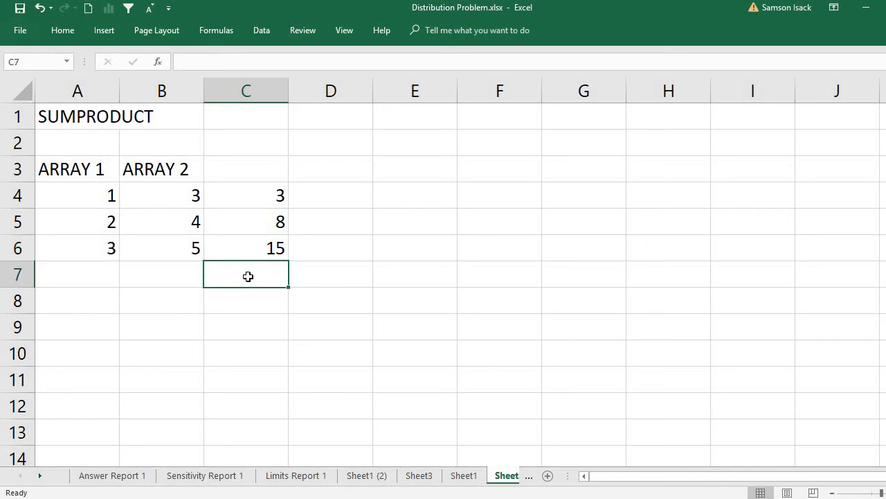
text(=)
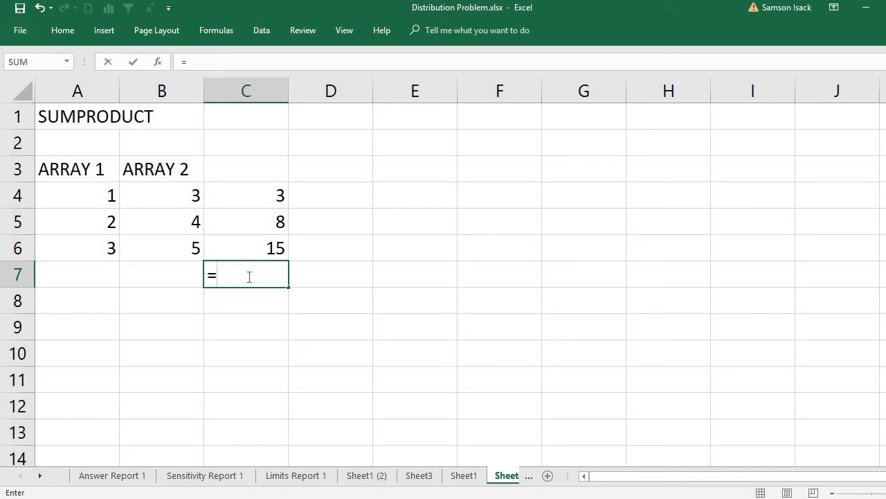
text(S?UM)
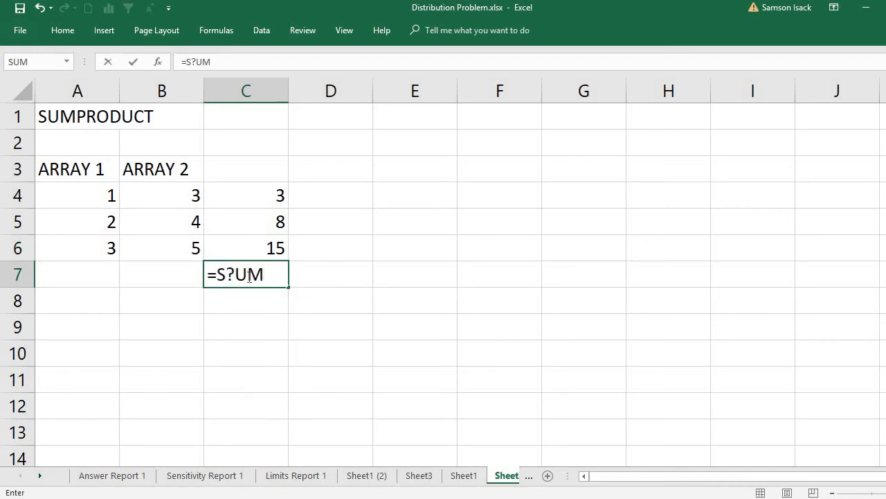
key(BackSpace)
key(BackSpace)
key(BackSpace)
text(UM()
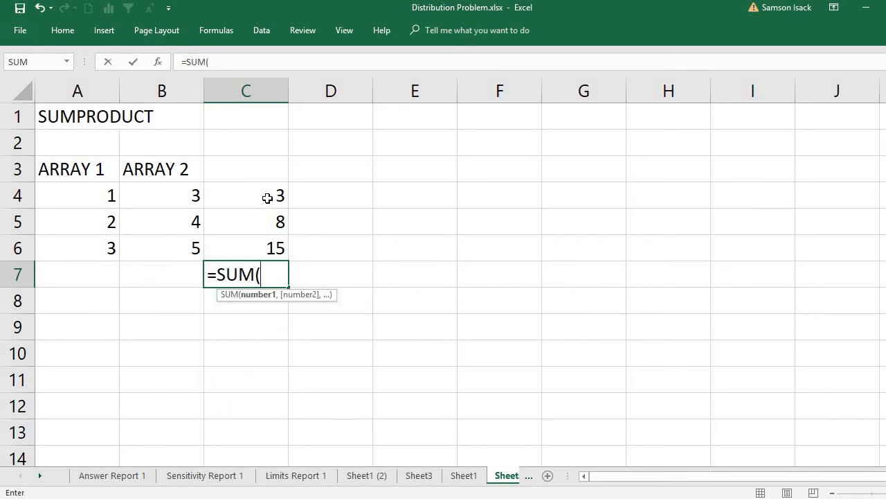
drag(265, 198, 275, 247)
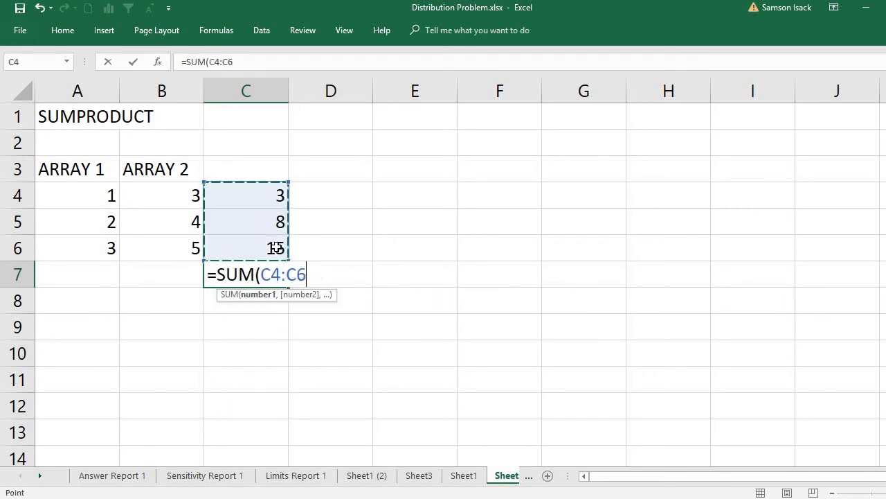
text())
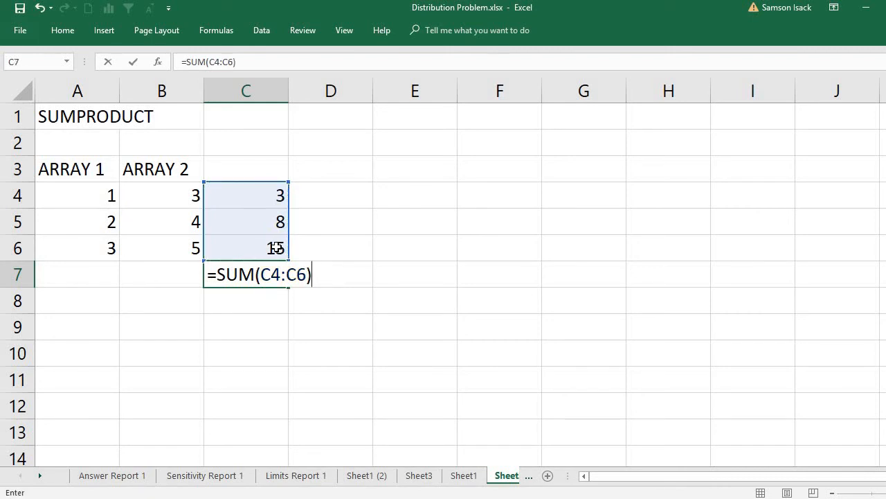
key(Return)
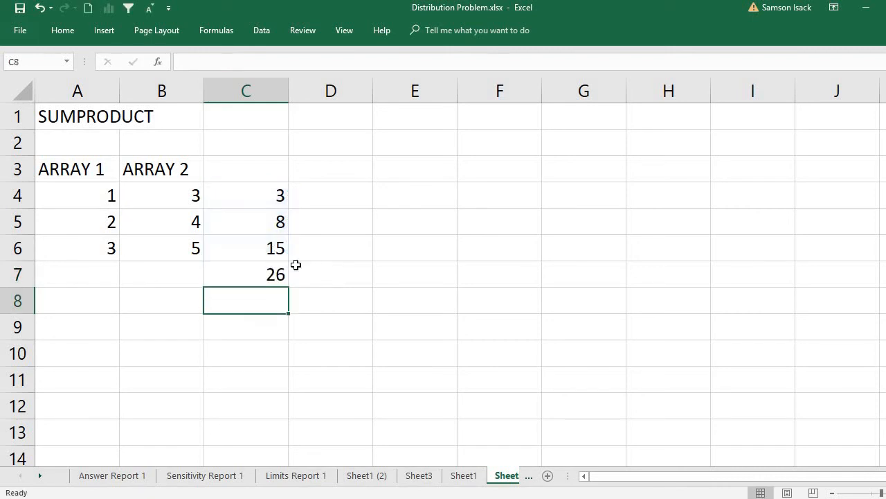
click(255, 279)
- Calculate the sum of products of the two arrays in A8 with the formula =SUMPRODUCT(A4:A6,B4:B6)
click(83, 306)
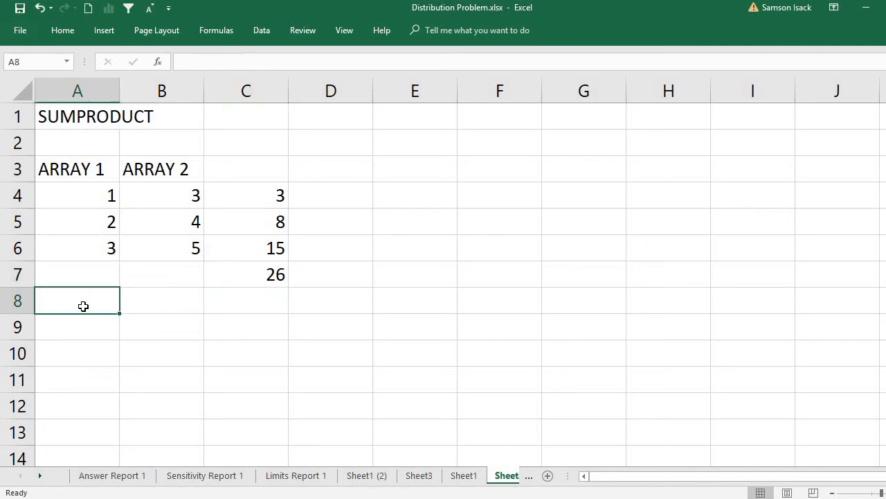
text(=)
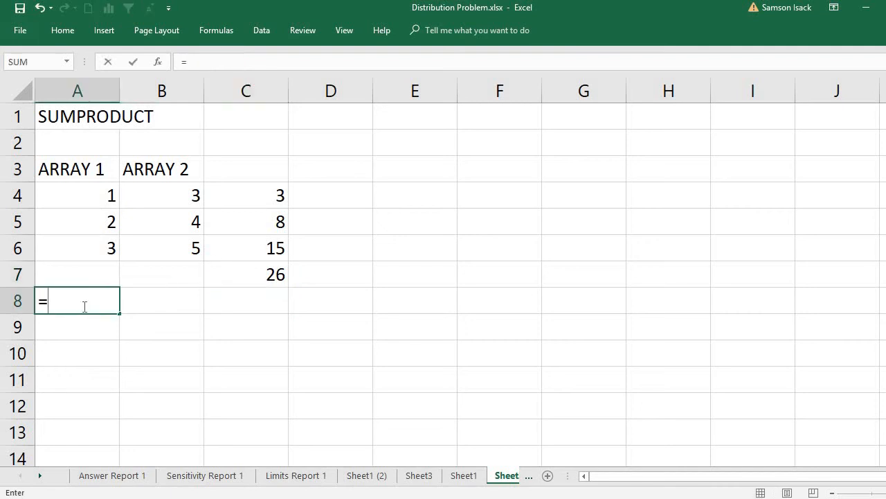
text(SUM)
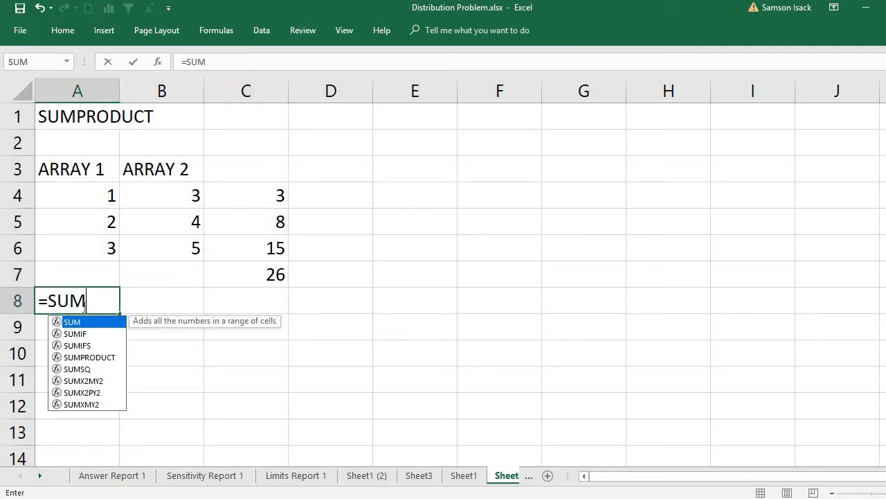
text(P)
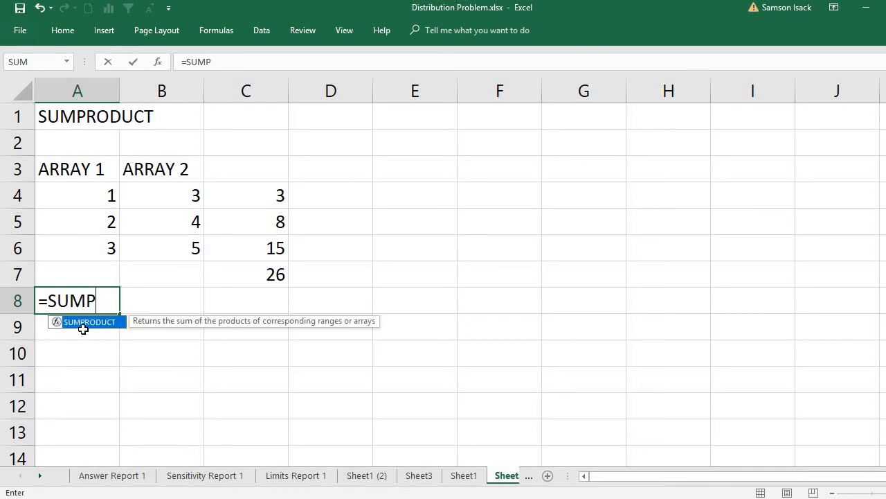
double_click(85, 324)
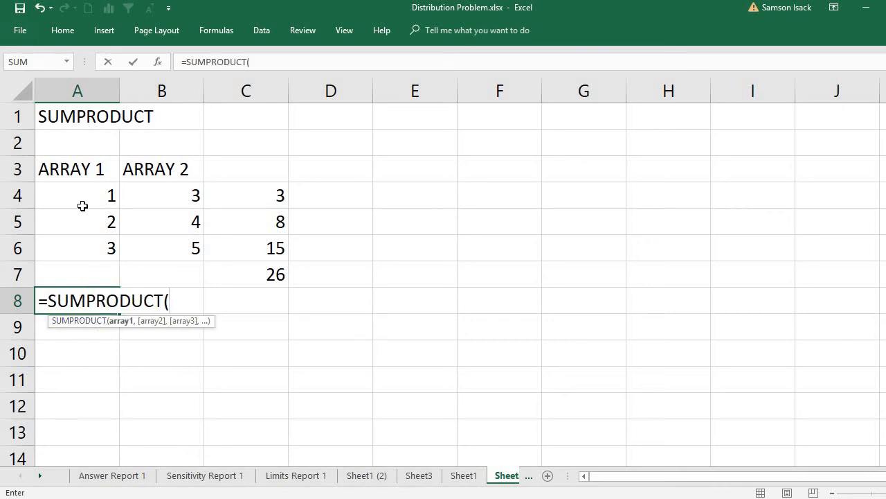
drag(86, 198, 83, 243)
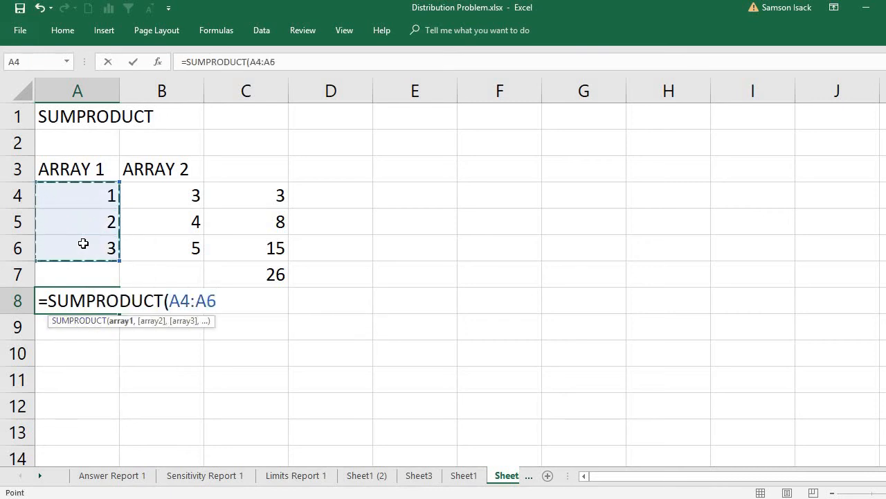
text(,)
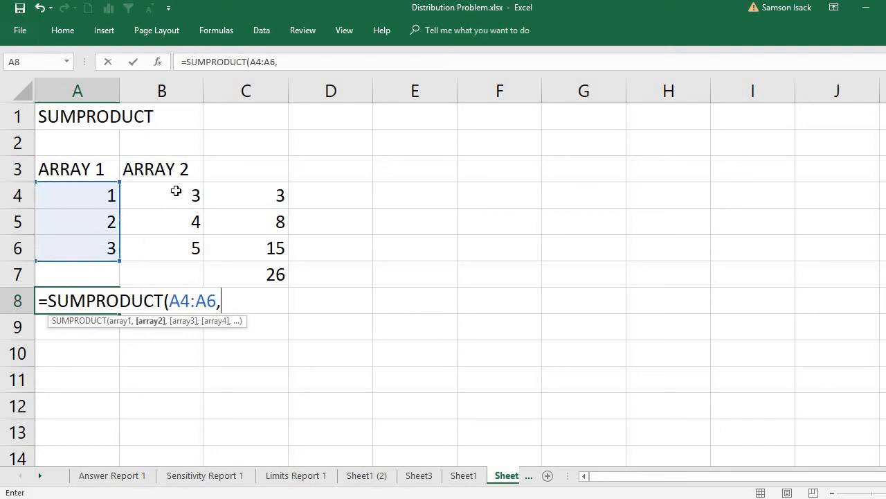
drag(176, 191, 183, 245)
text())
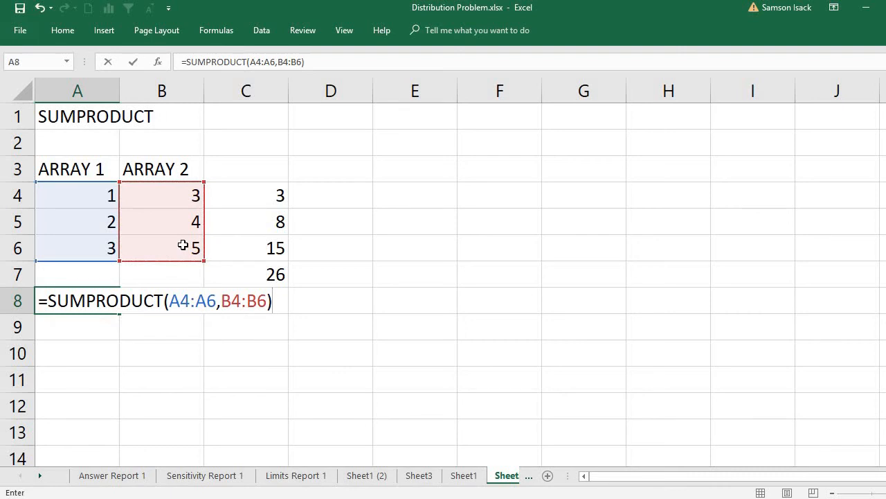
key(Return)
click(91, 302)
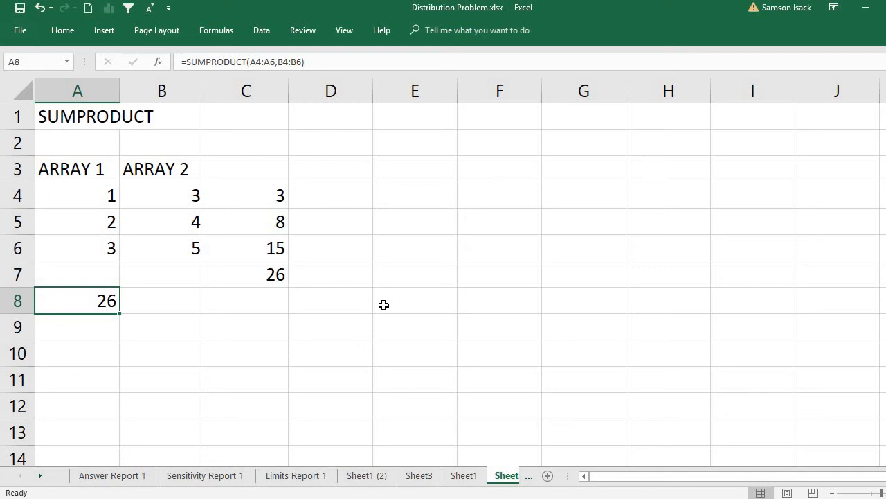
- Return to Sheet1 and compare Plant A's DC 1 unit cost in C5 with its decision cells J5 to L5
click(464, 476)
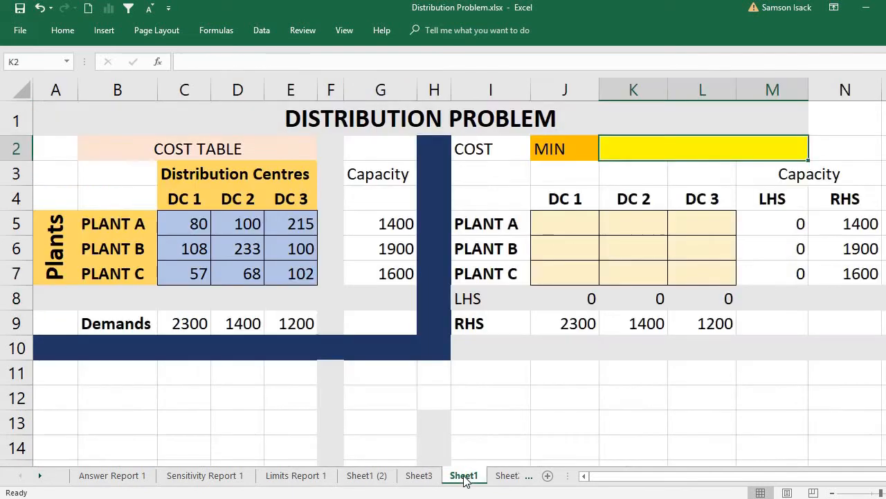
click(185, 220)
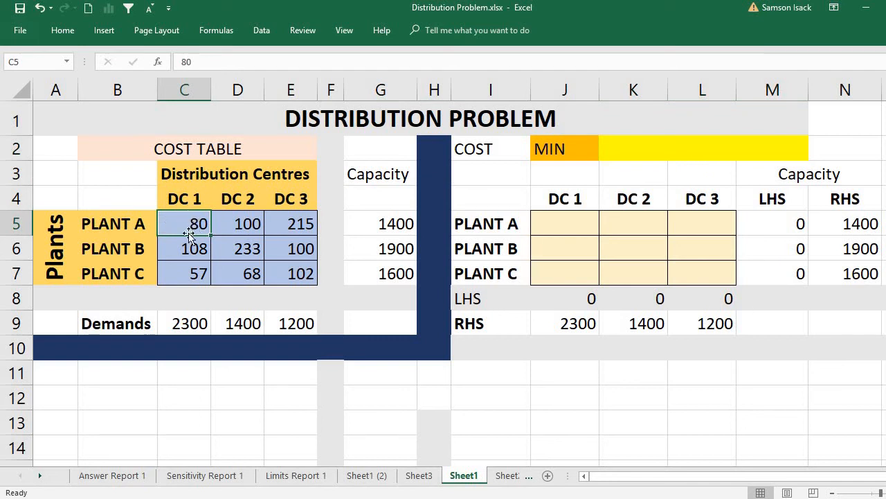
click(571, 219)
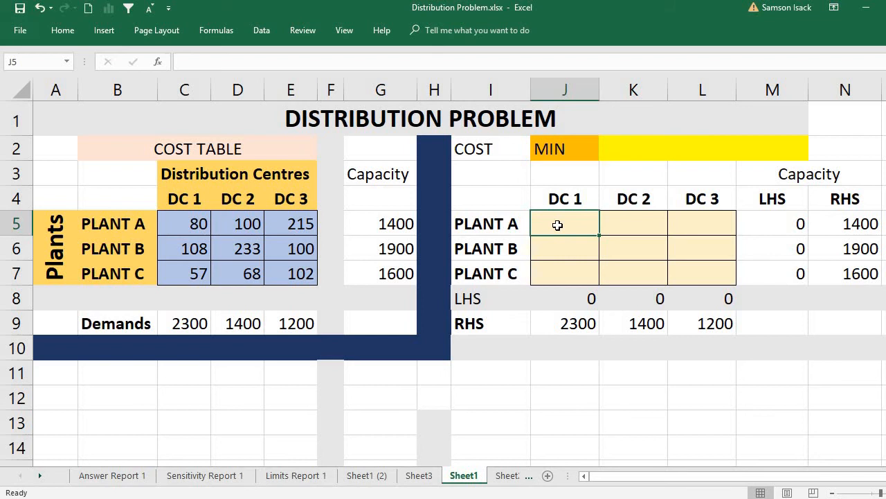
click(192, 222)
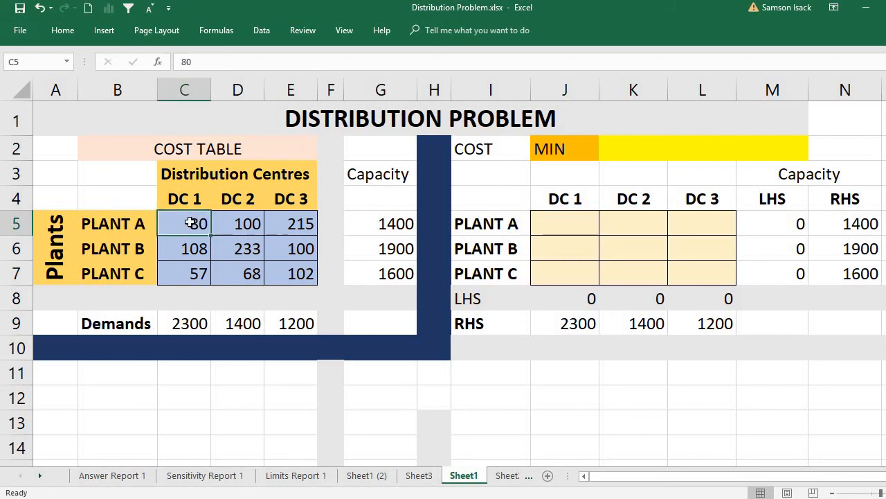
click(566, 223)
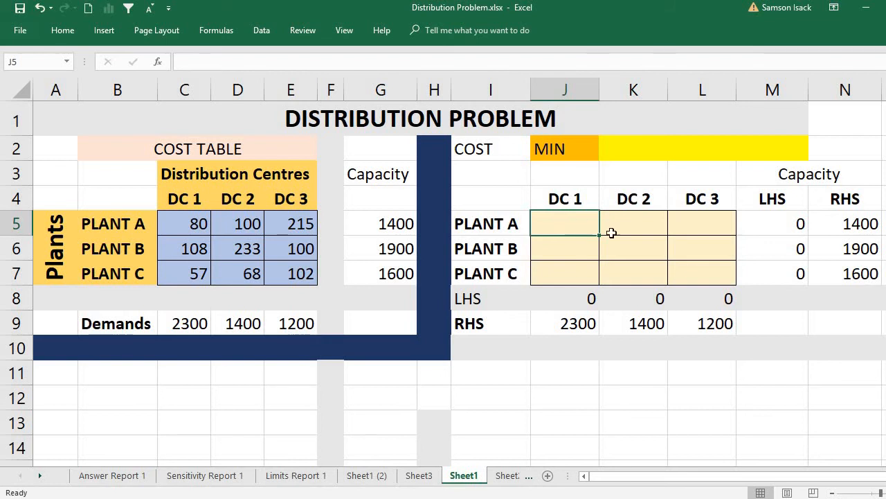
click(635, 226)
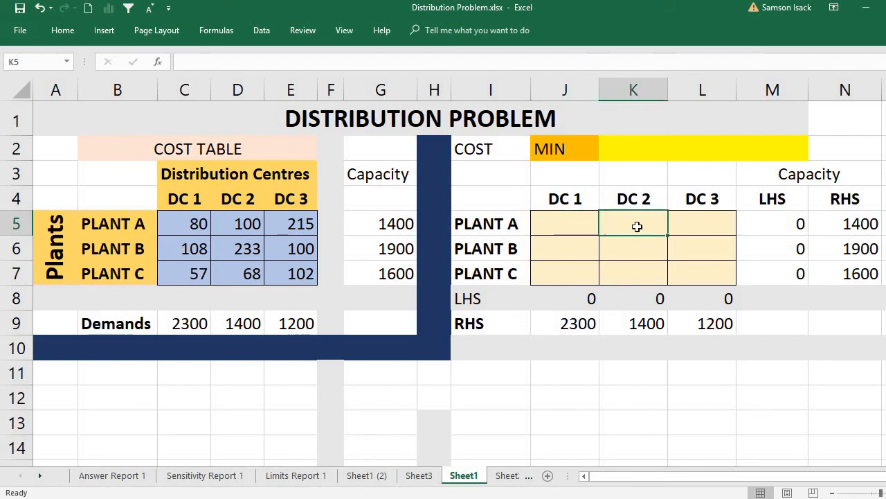
click(703, 223)
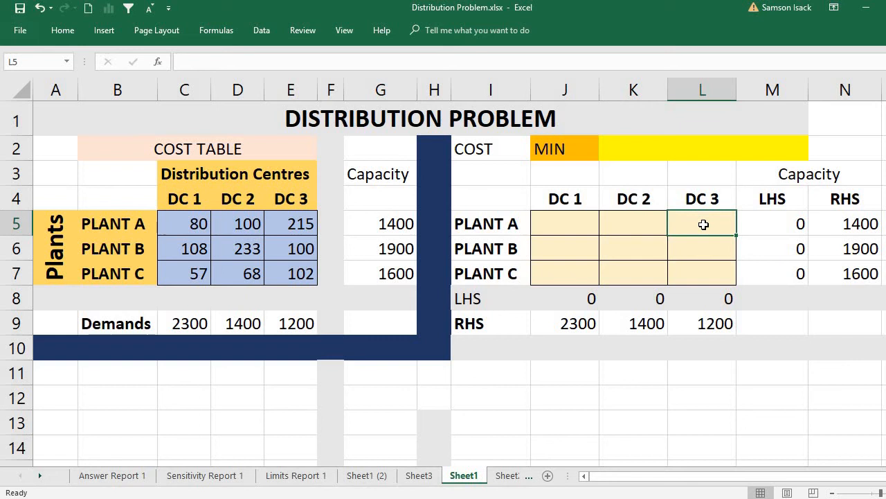
click(556, 226)
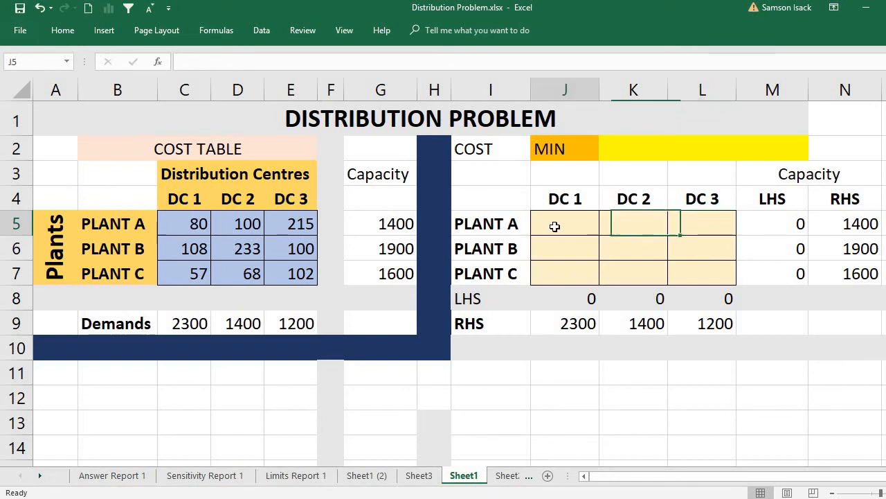
click(199, 225)
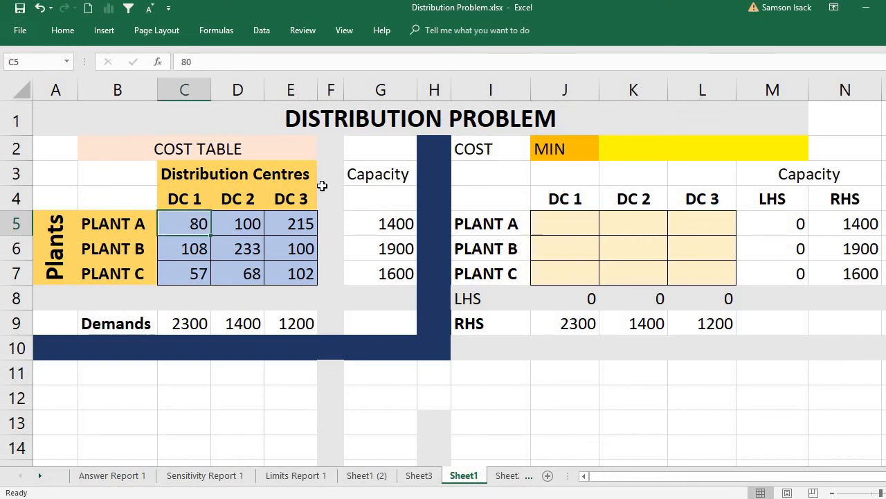
click(551, 229)
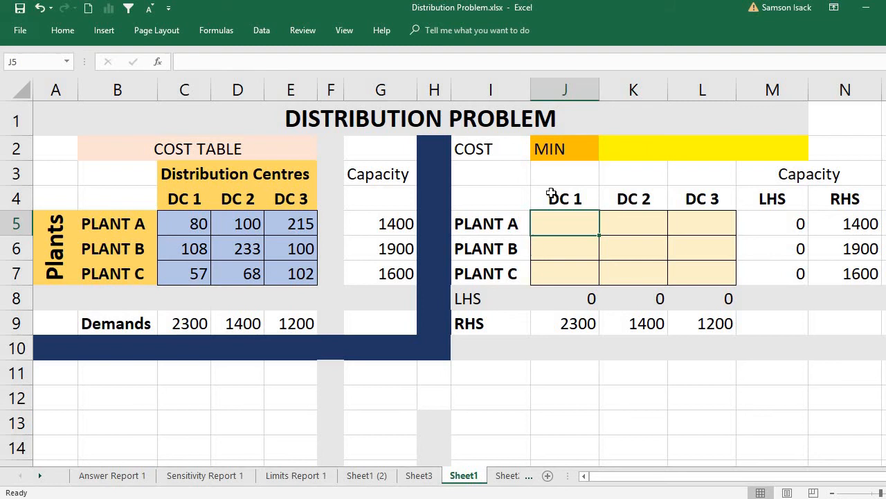
- Begin the minimum-cost formula in K2 with Plant A's cost-times-quantity terms for DC 1 and DC 2, =C5*J5+D5*K5+
click(579, 153)
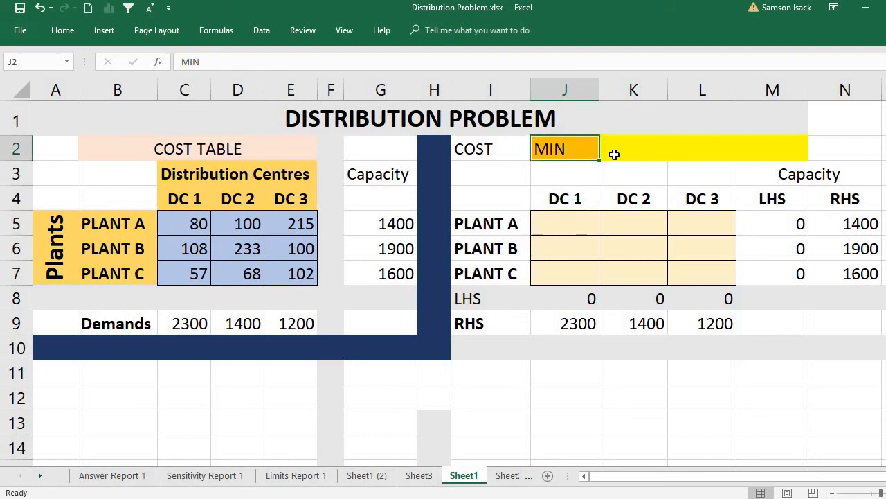
click(614, 154)
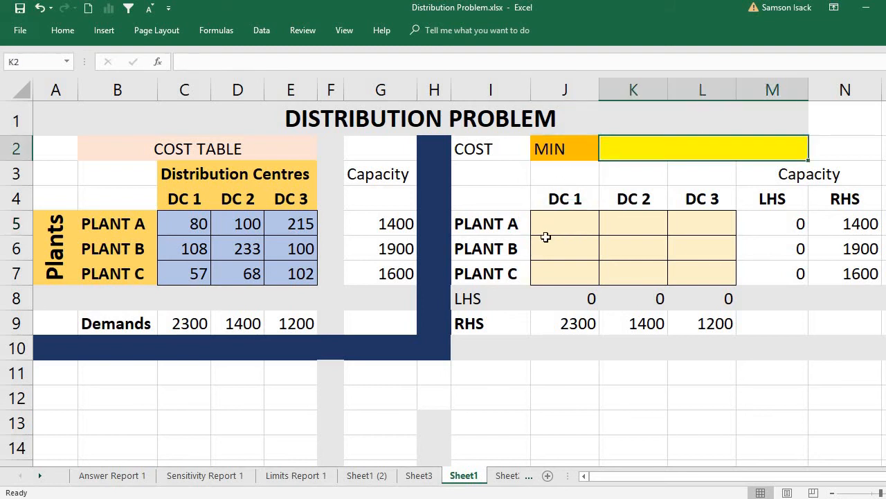
text(=)
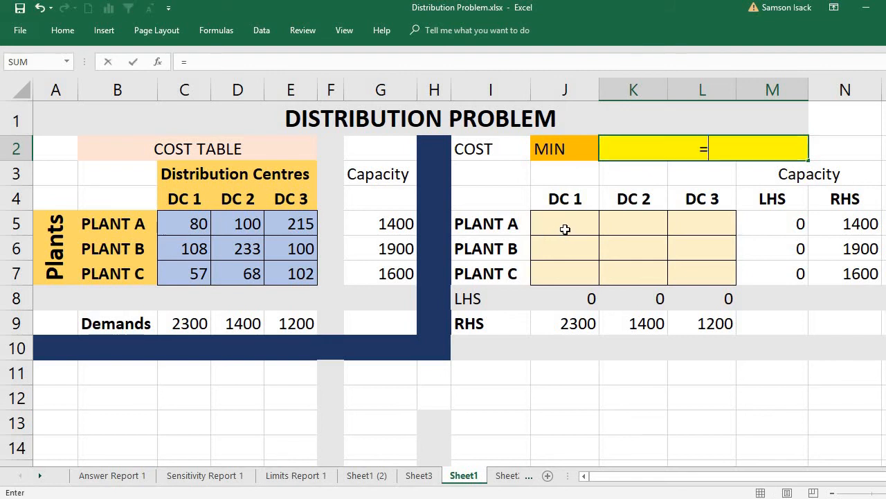
click(196, 221)
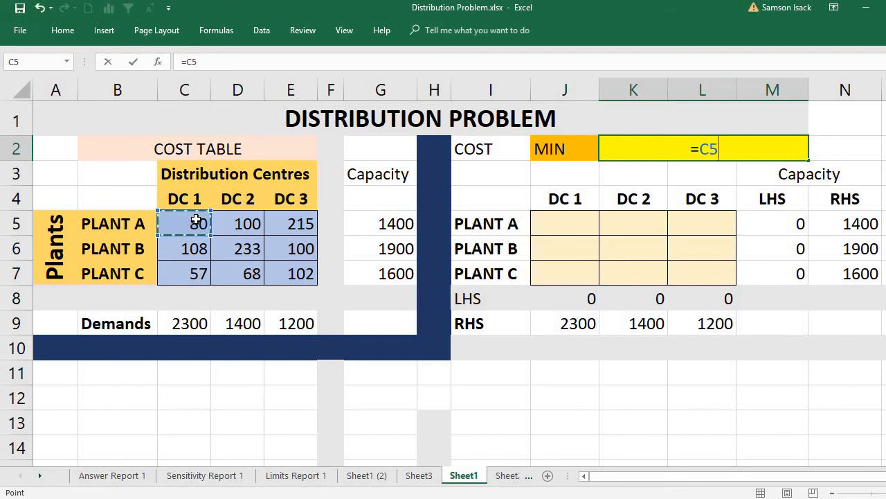
text(*)
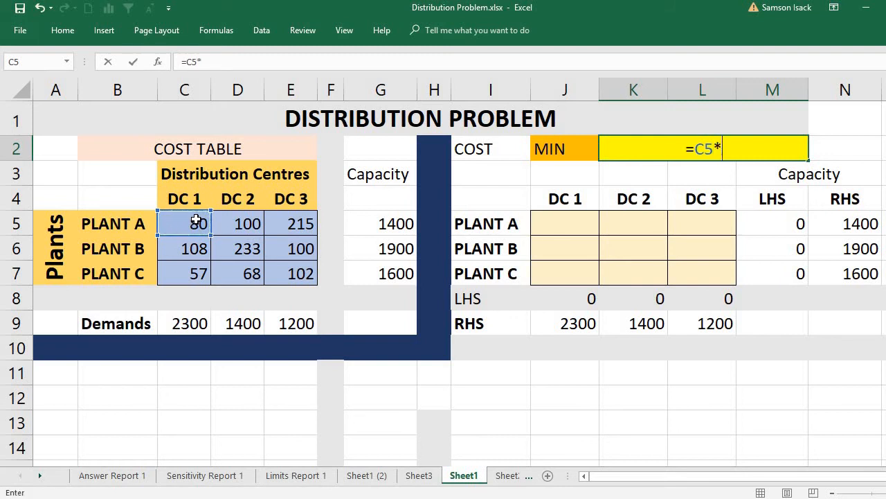
click(562, 227)
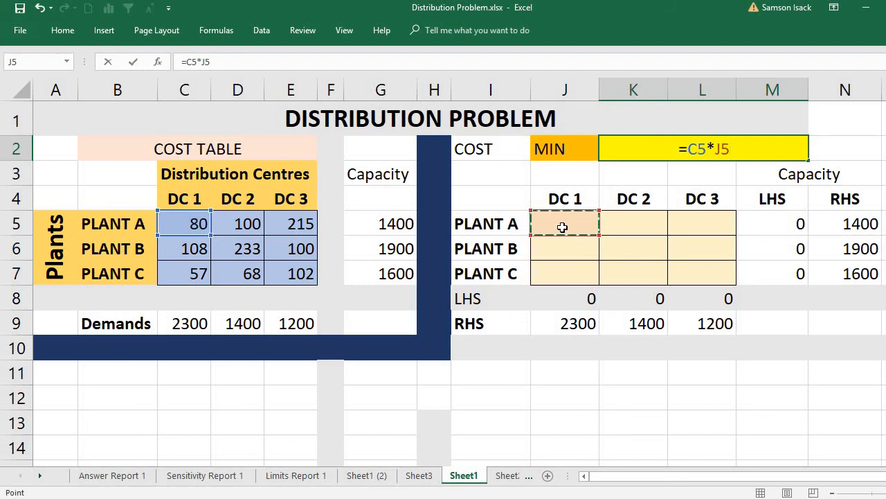
text(+)
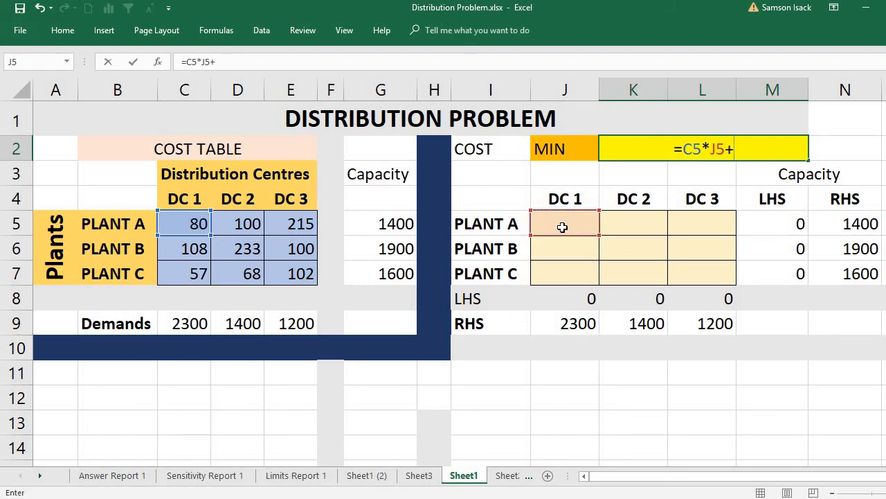
click(247, 225)
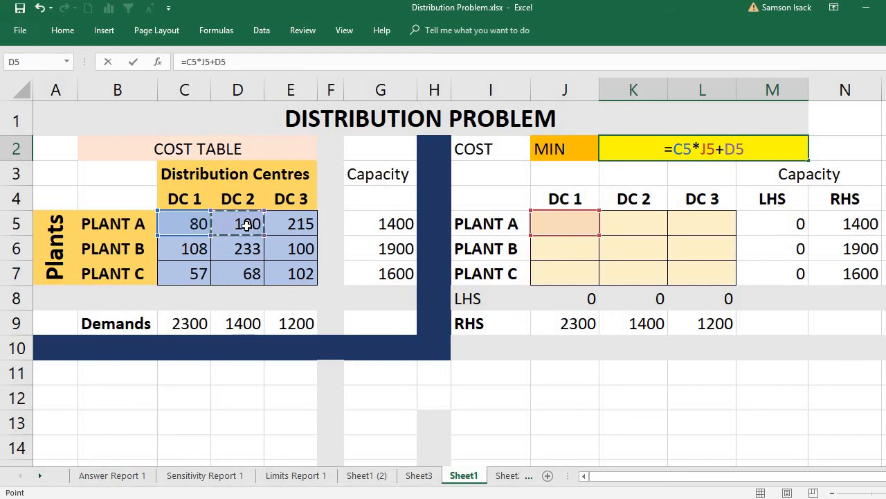
text(*)
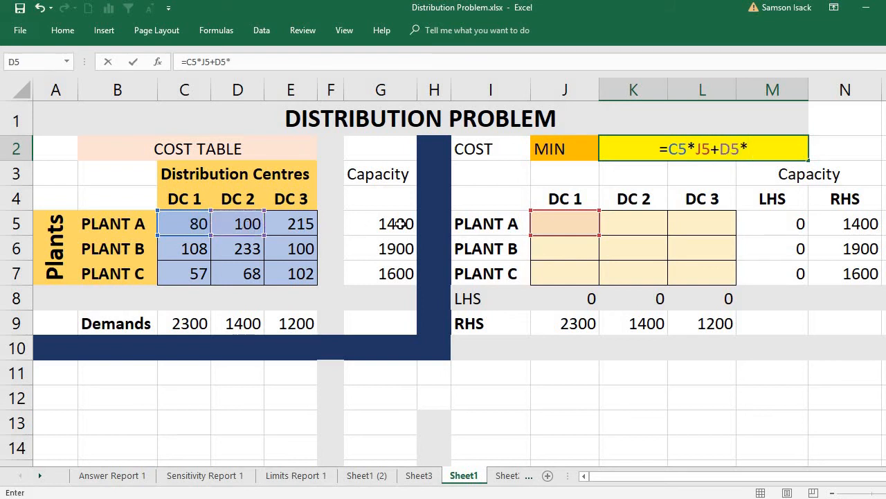
click(656, 221)
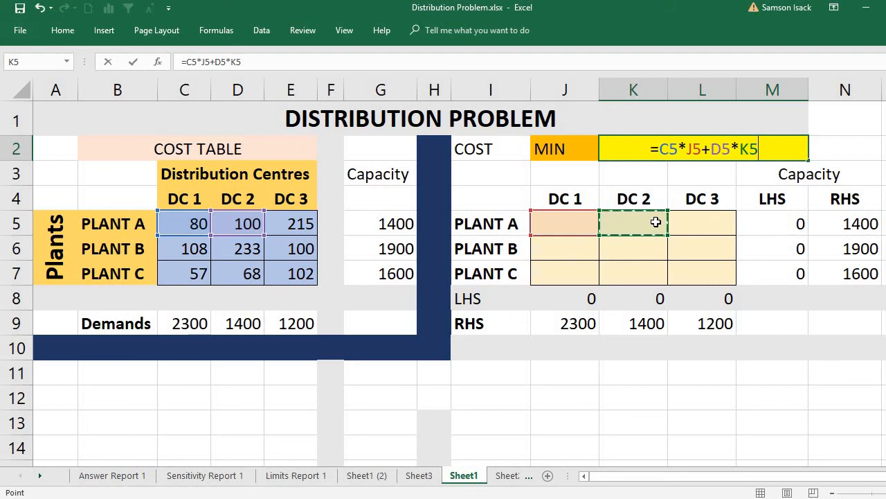
text(+)
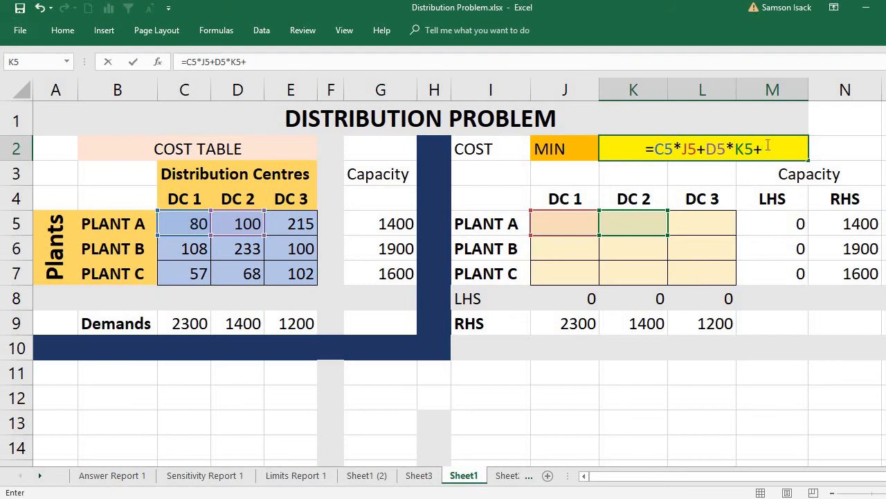
- Replace the partial formula in K2 with =SUMPRODUCT(C5:E7,J5:L7), multiplying the cost table by the decision cells
drag(767, 149, 601, 130)
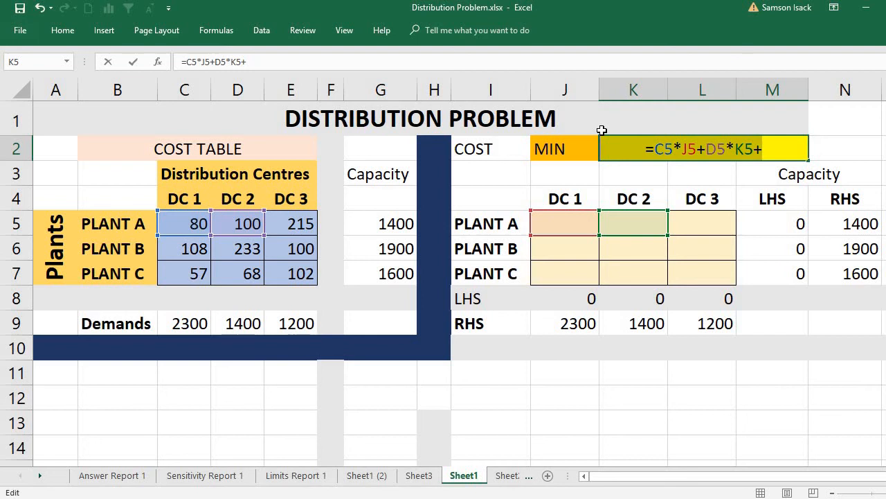
key(BackSpace)
text(=)
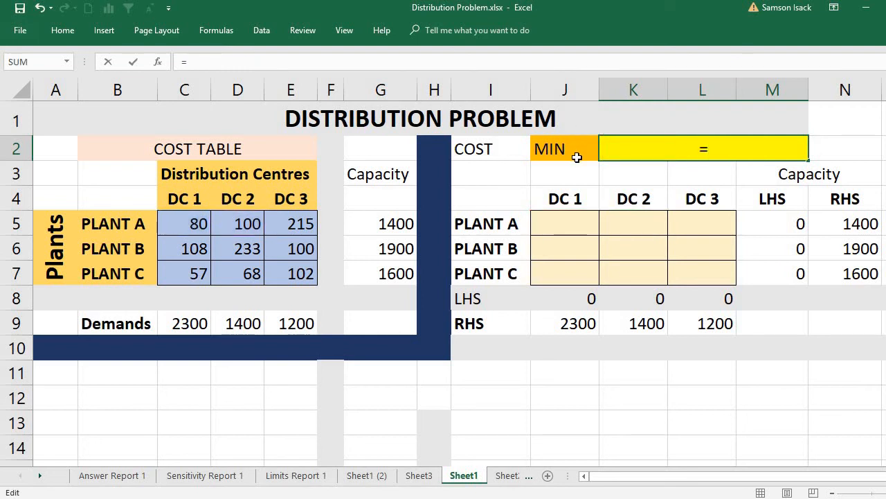
text(S)
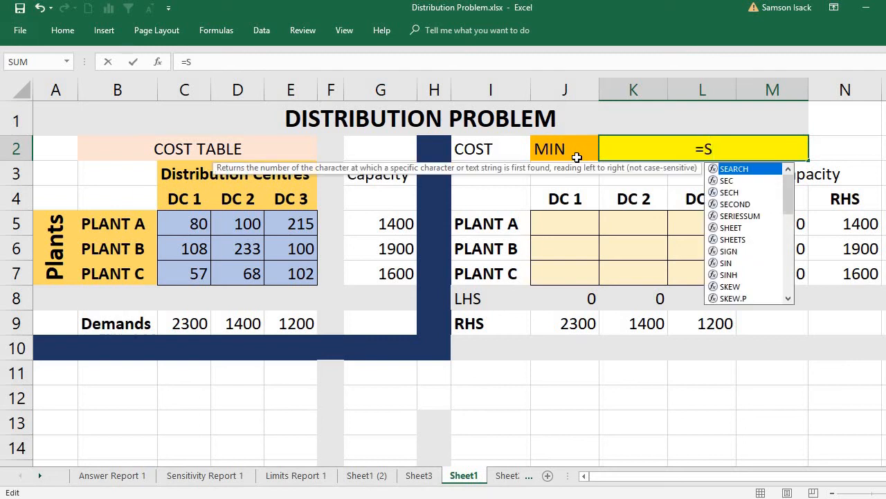
text(UMP)
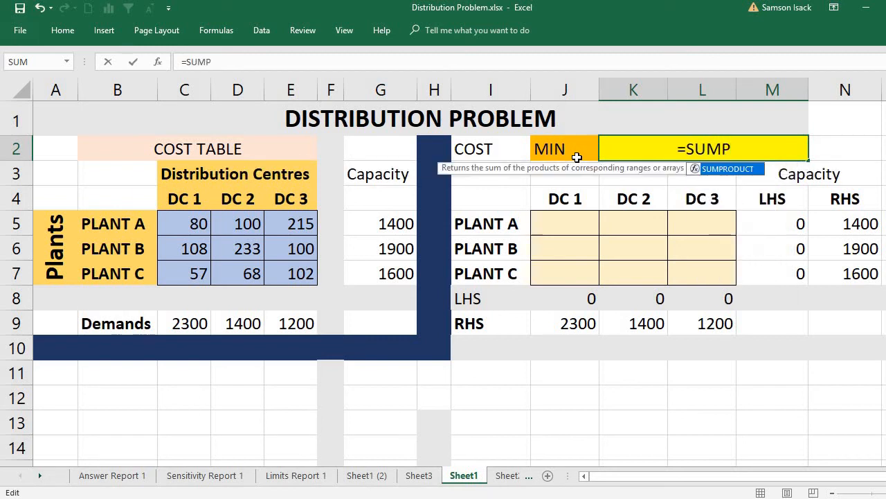
text(R)
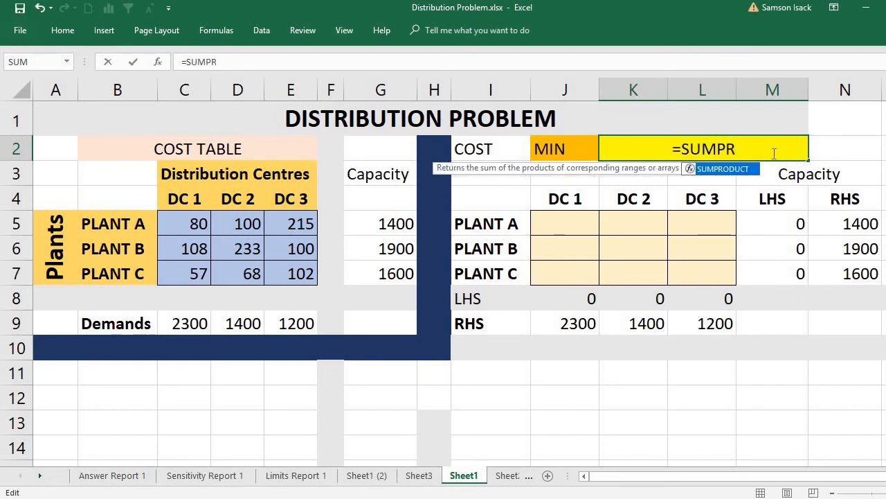
double_click(715, 174)
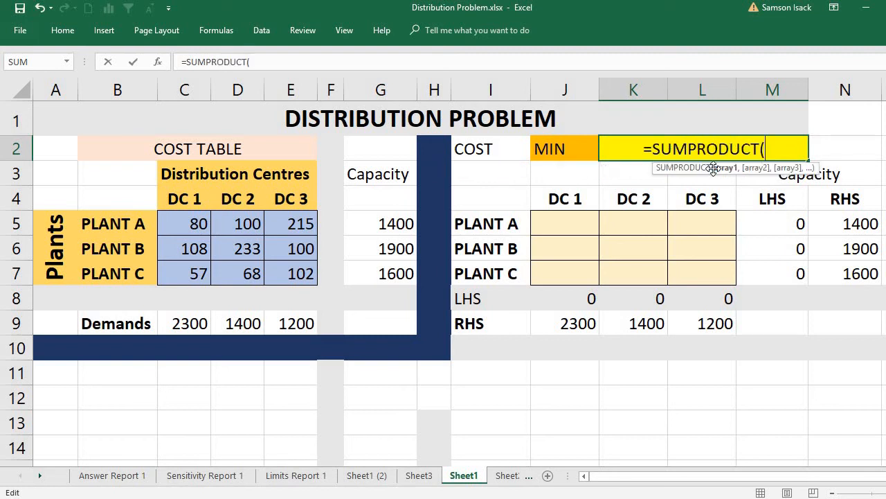
click(195, 224)
drag(195, 223, 288, 270)
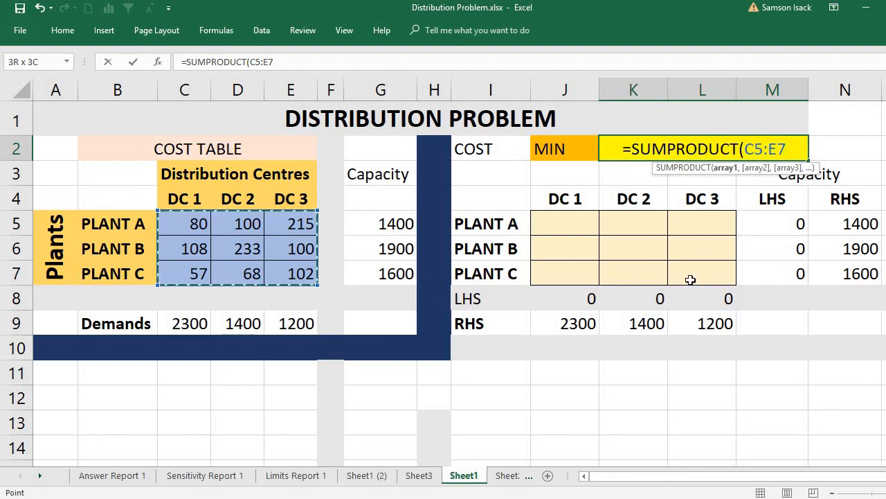
text(,)
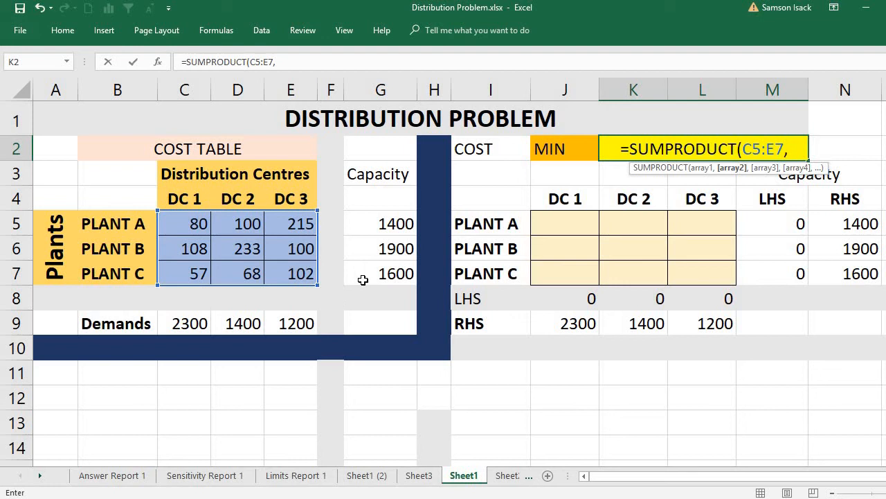
drag(548, 224, 706, 271)
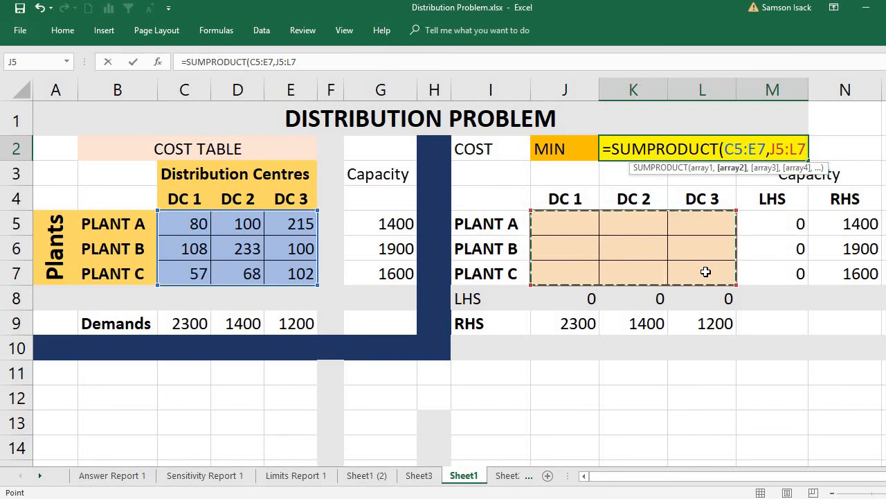
text())
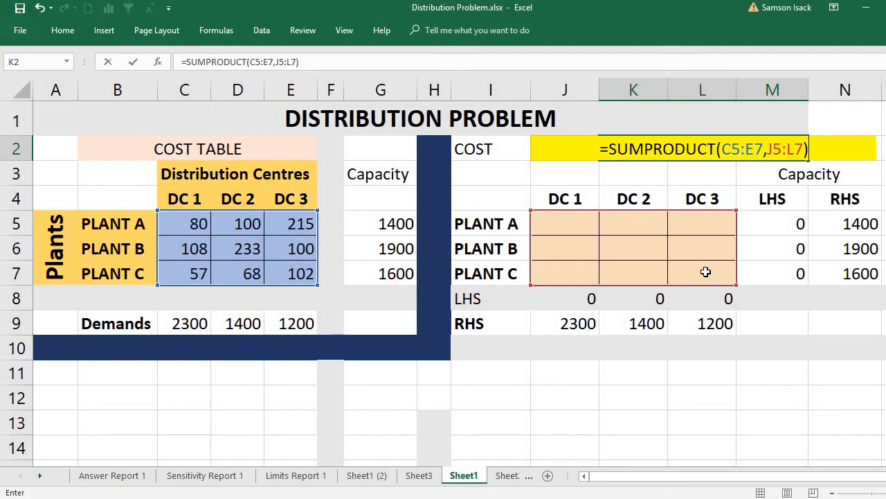
key(Return)
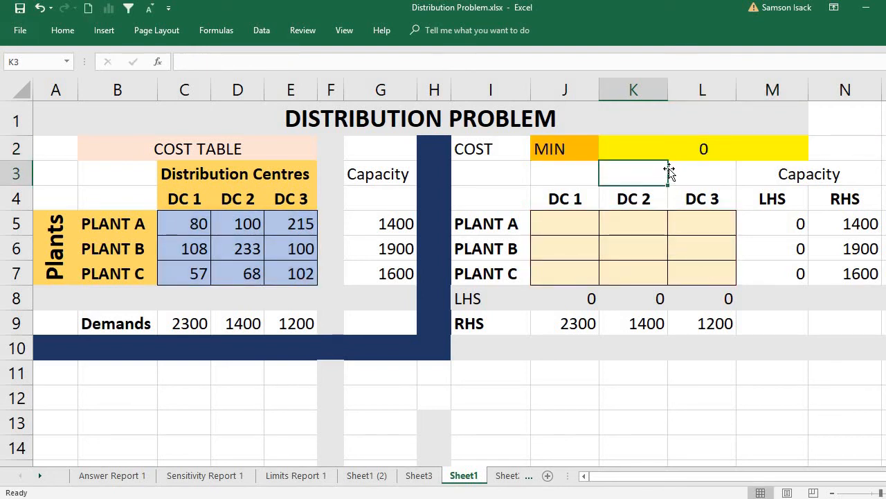
- Review the total cost formula in K2 against the decision cells J5:L7
click(665, 147)
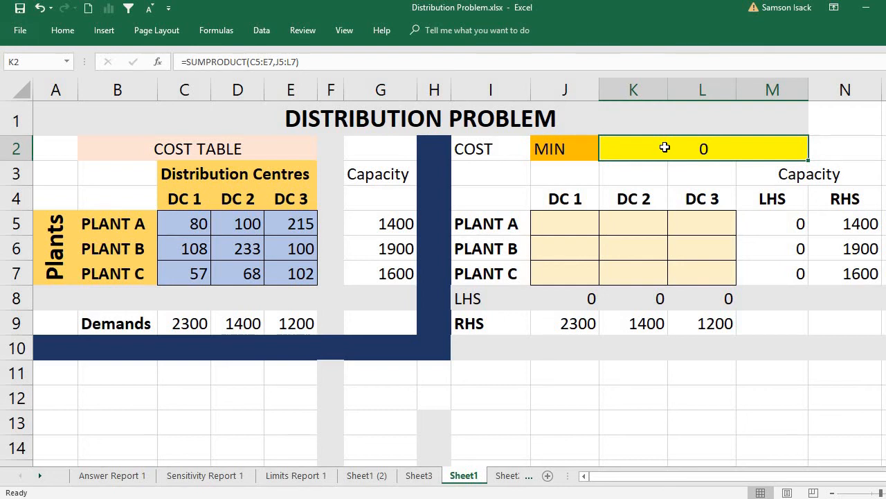
click(564, 224)
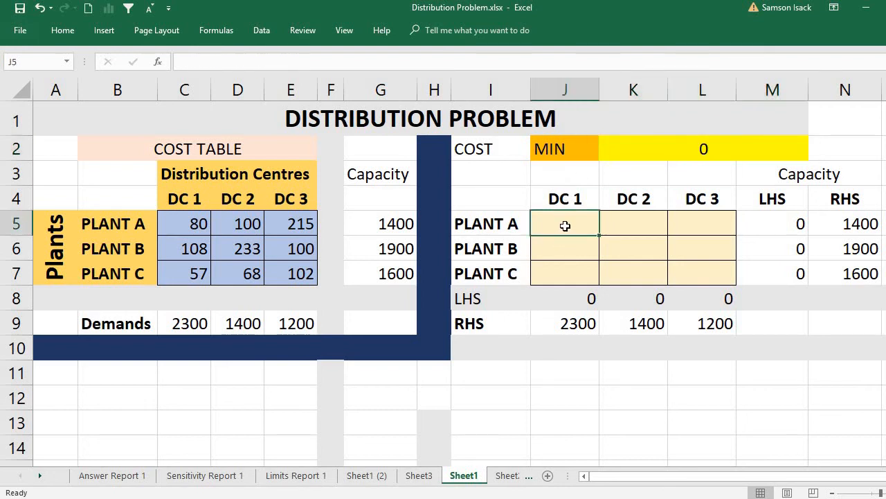
click(633, 146)
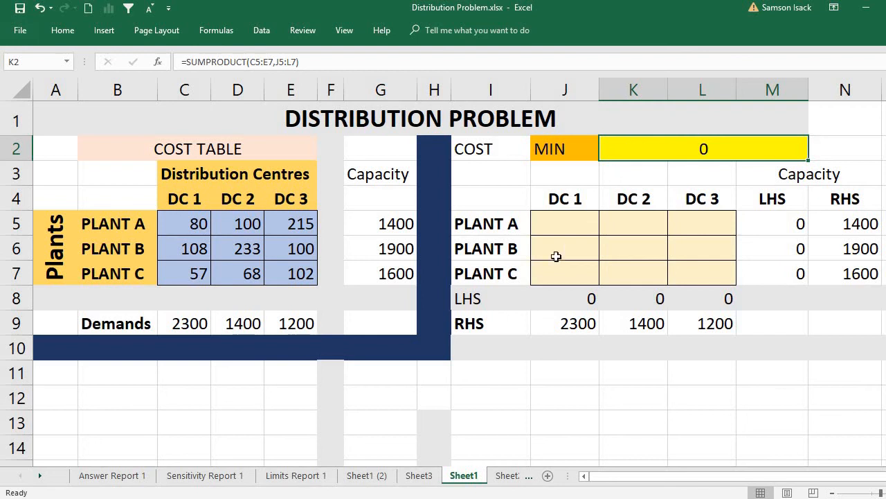
drag(568, 221, 679, 264)
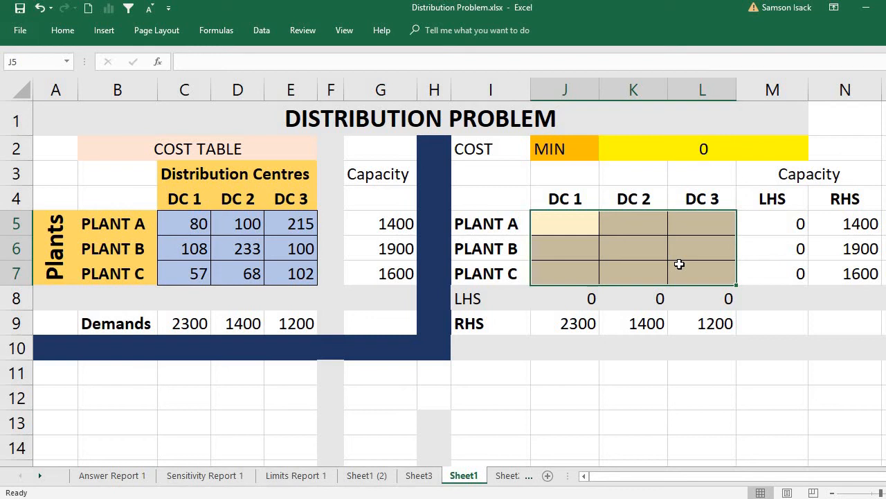
click(558, 218)
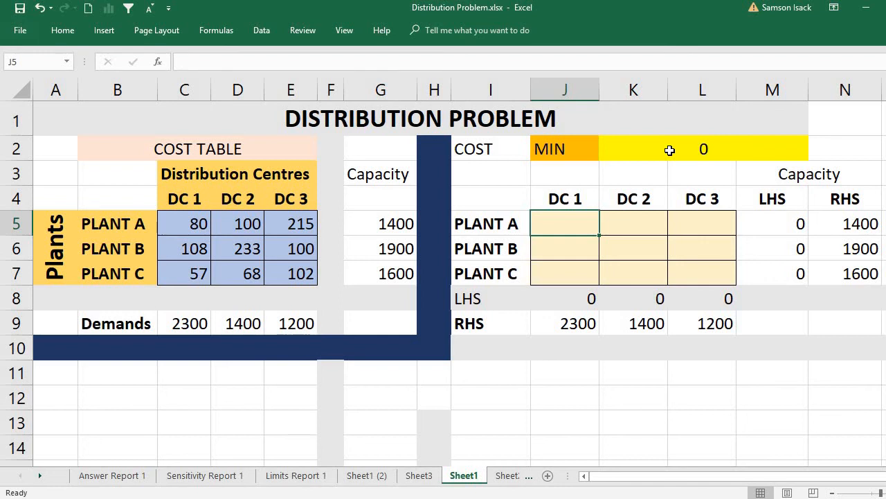
click(264, 31)
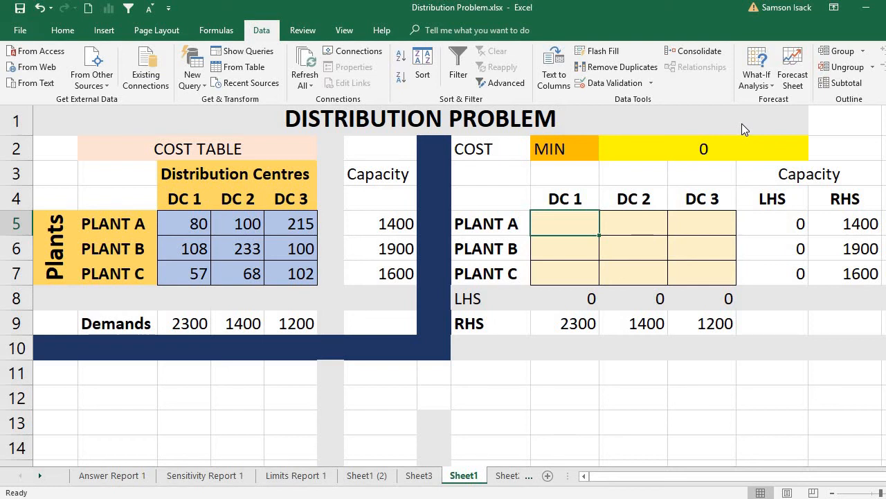
click(26, 36)
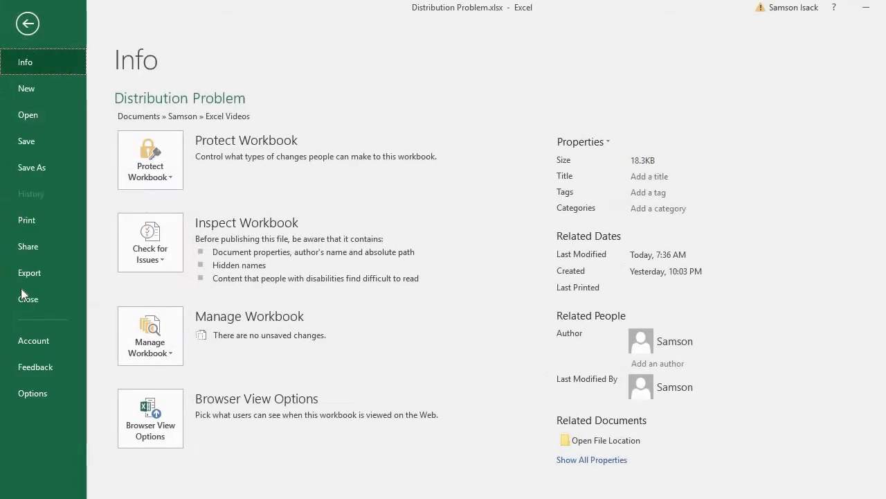
click(27, 24)
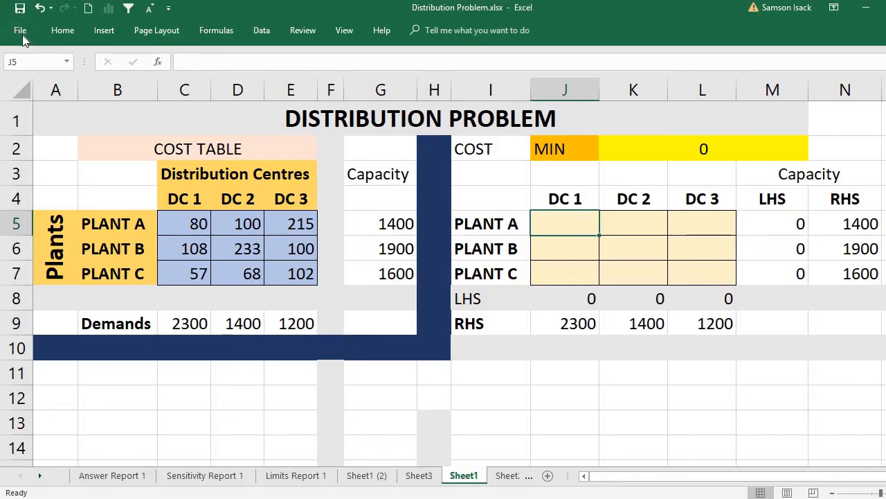
- Enable the Solver Add-in from the list of available Excel Add-ins
click(22, 36)
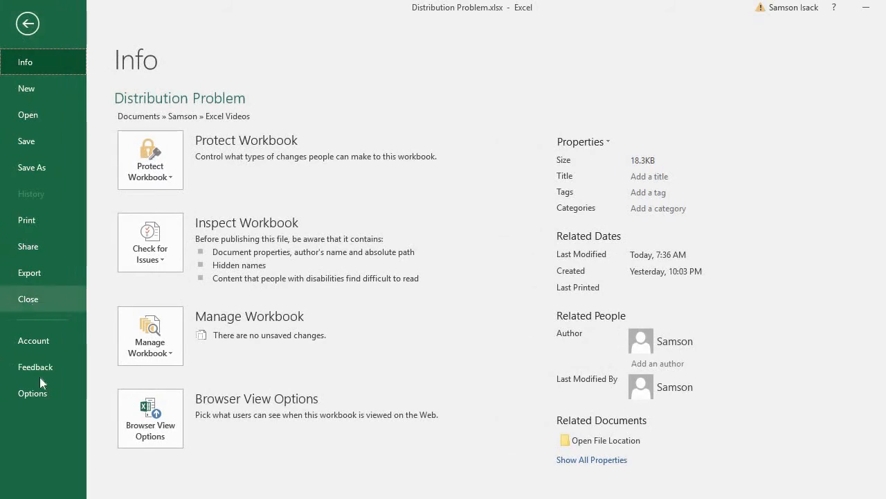
click(40, 390)
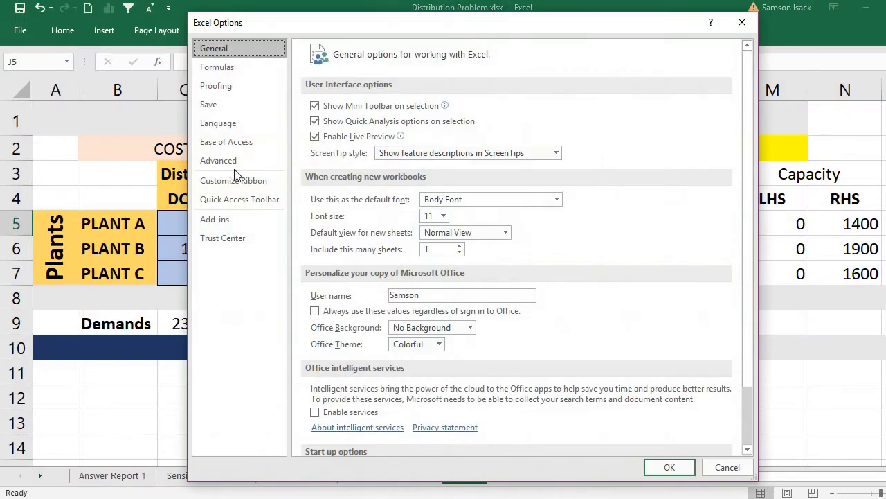
click(230, 220)
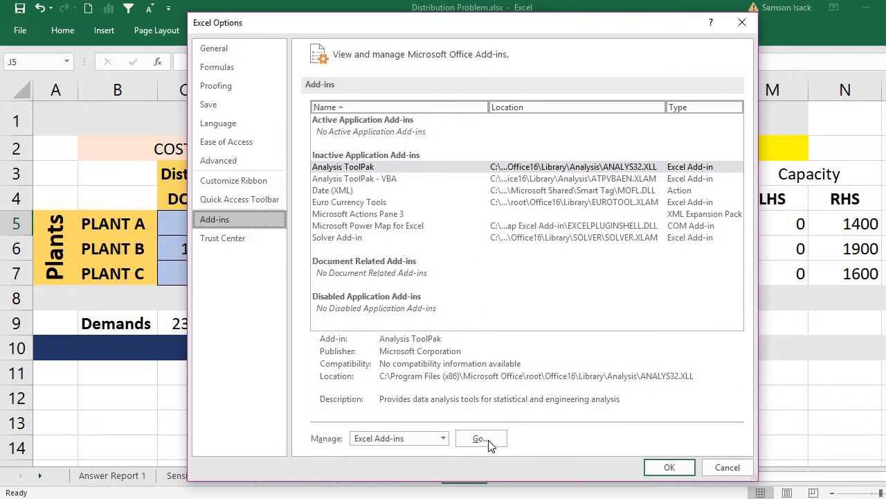
click(443, 439)
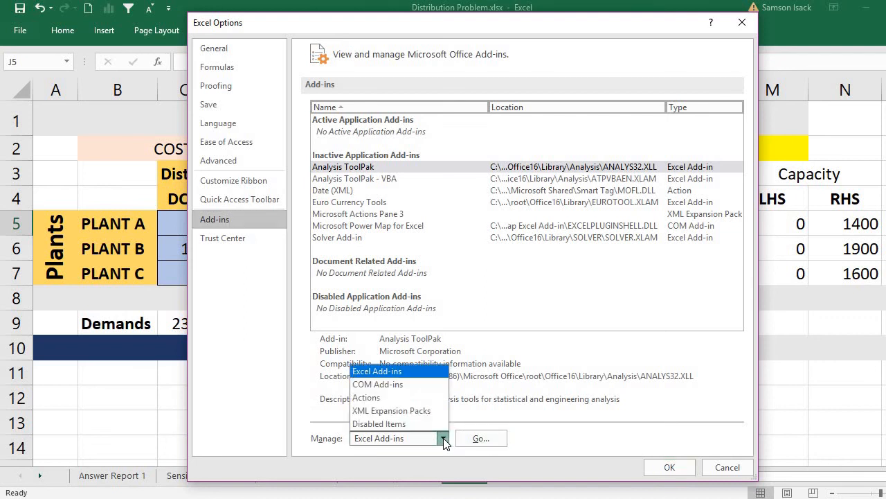
click(378, 371)
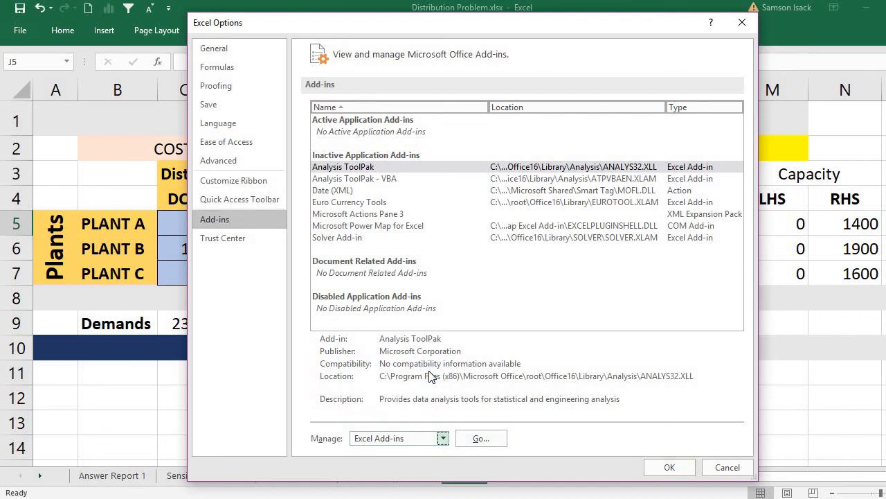
click(482, 437)
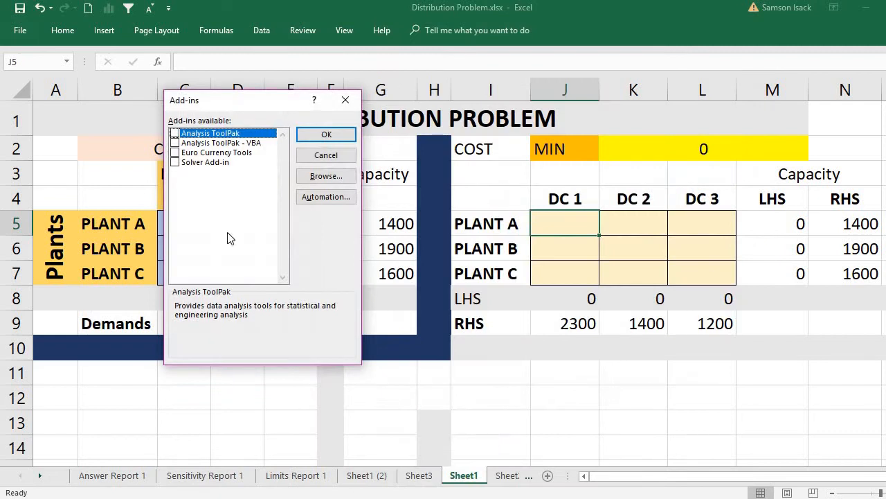
click(175, 163)
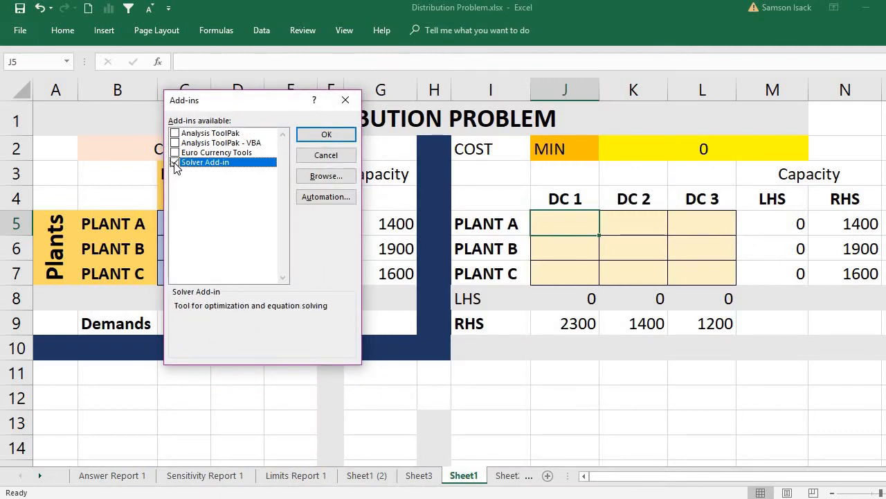
click(342, 134)
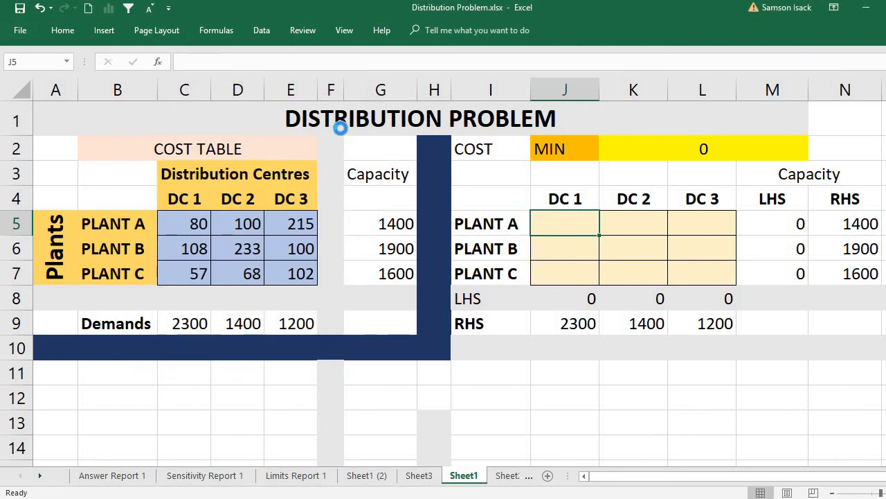
- Open Solver and reset all of its options and cell selections
click(263, 31)
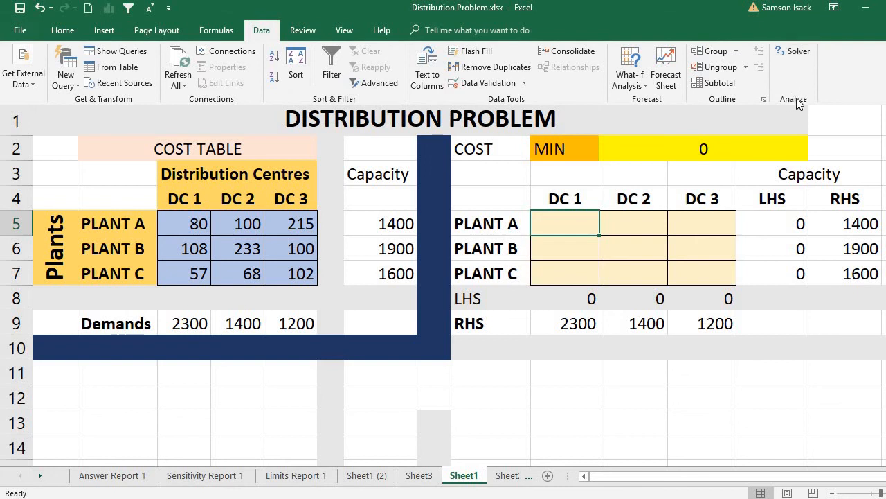
click(787, 53)
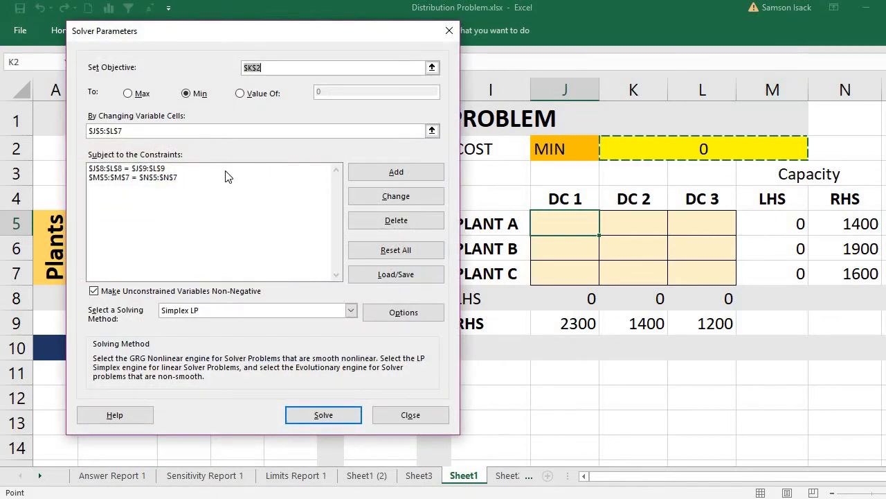
click(378, 259)
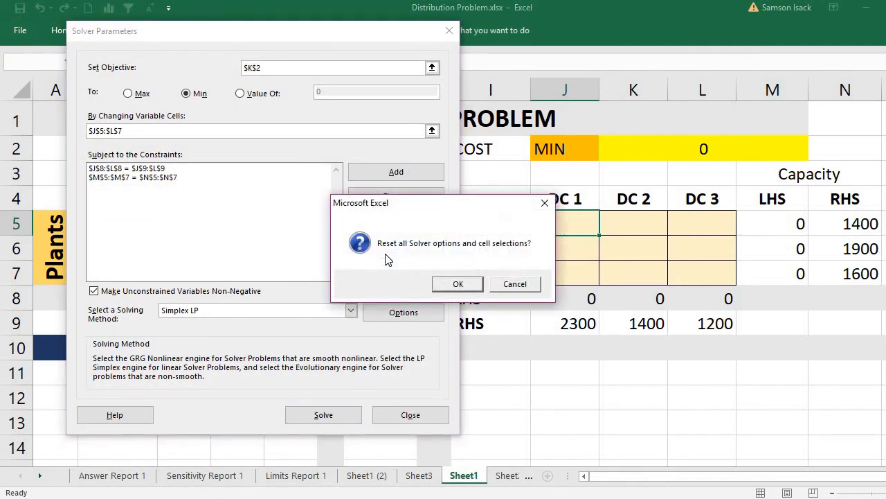
click(456, 282)
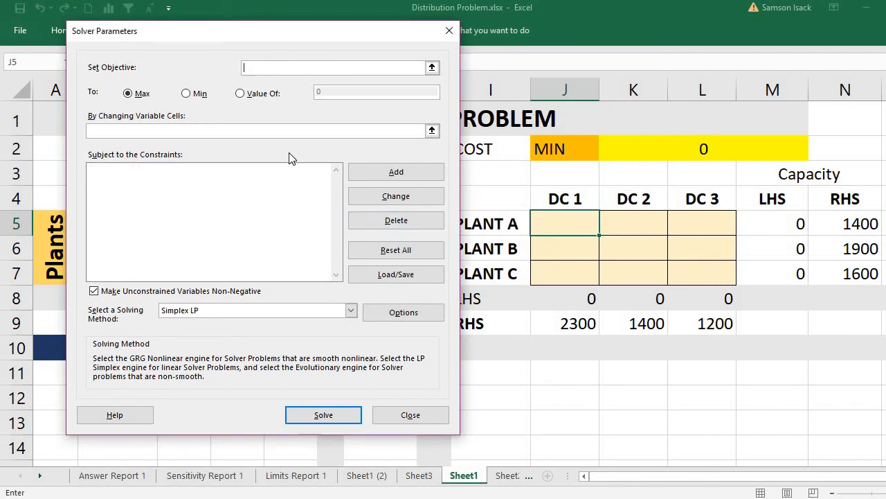
- Set the Solver objective to the total cost cell K2, repositioning the parameters dialog to keep the model in view
drag(290, 33, 252, 55)
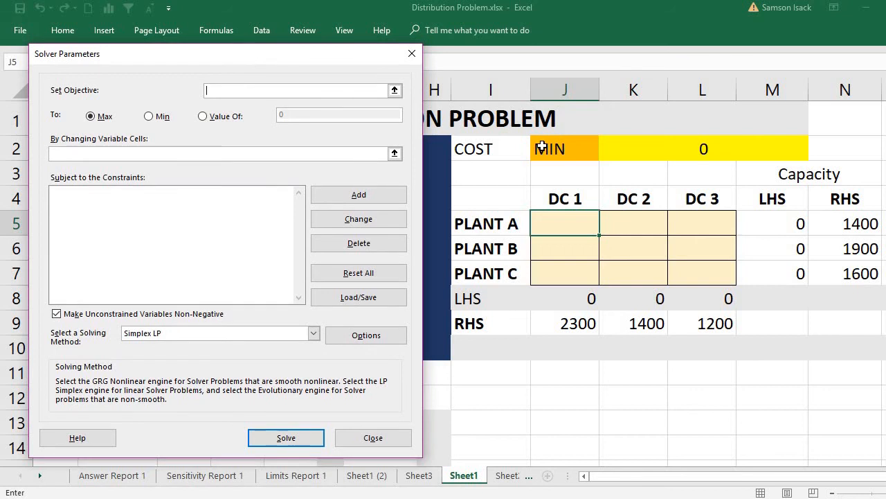
click(656, 148)
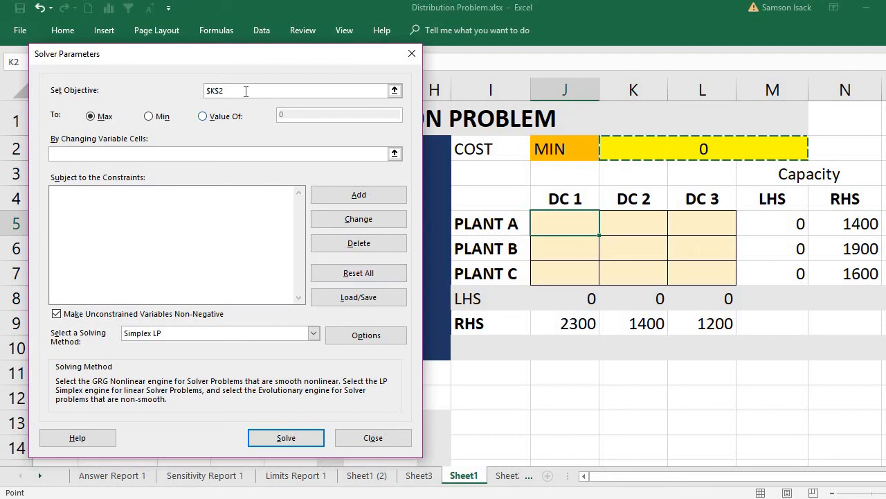
drag(270, 62, 334, 348)
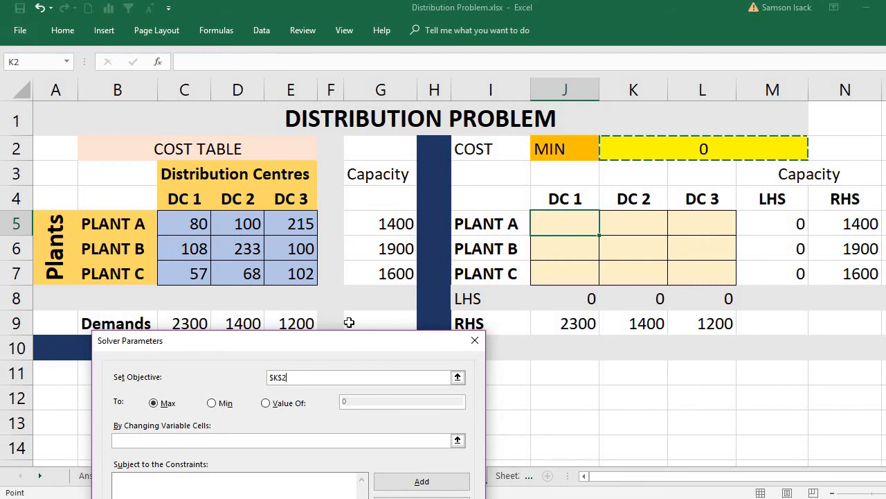
drag(348, 350, 312, 99)
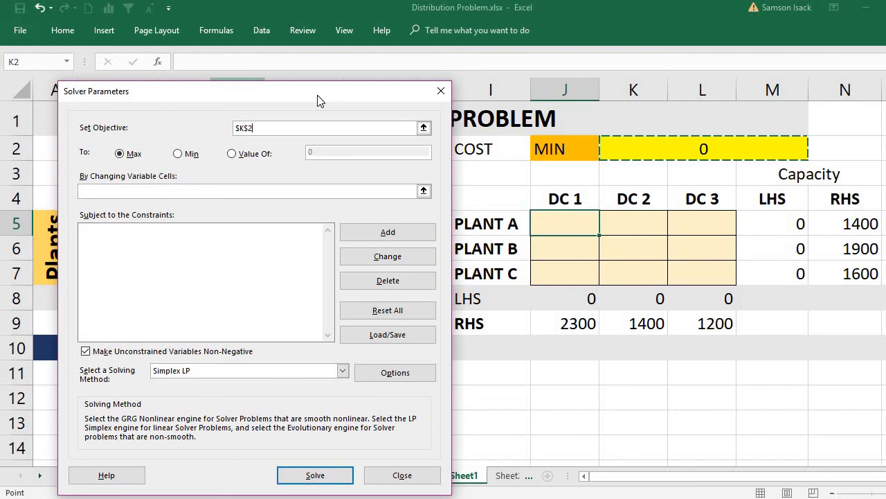
- Set Solver to minimize the objective by changing the decision cells J5:L7
drag(318, 100, 307, 89)
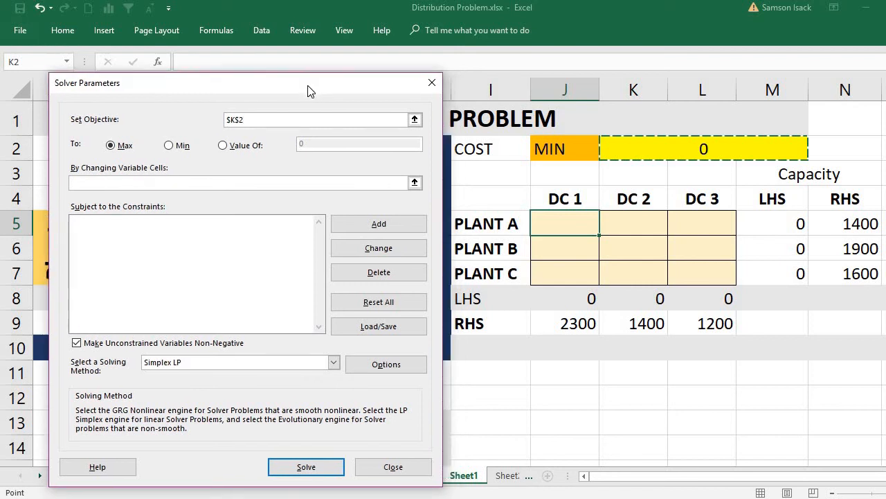
click(182, 144)
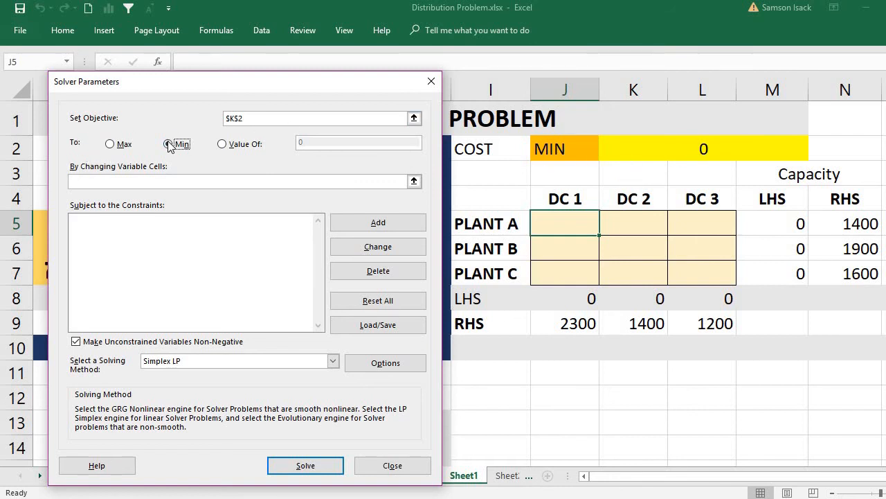
click(183, 182)
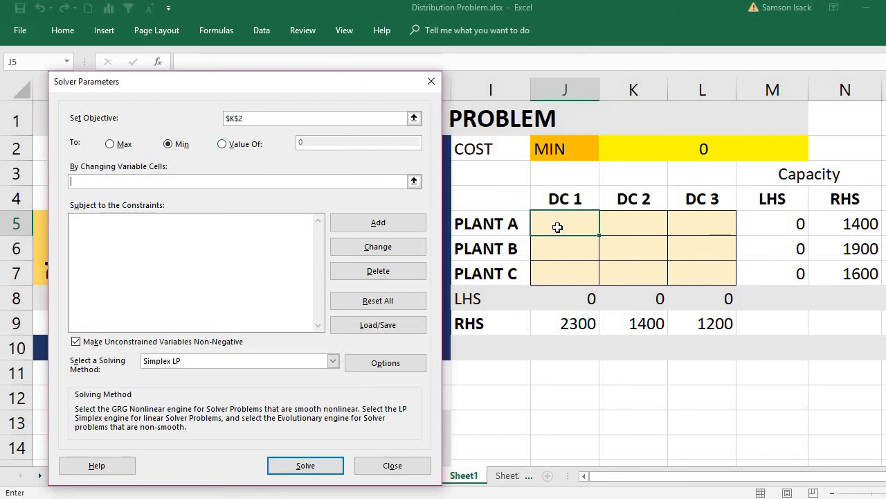
drag(558, 227, 716, 272)
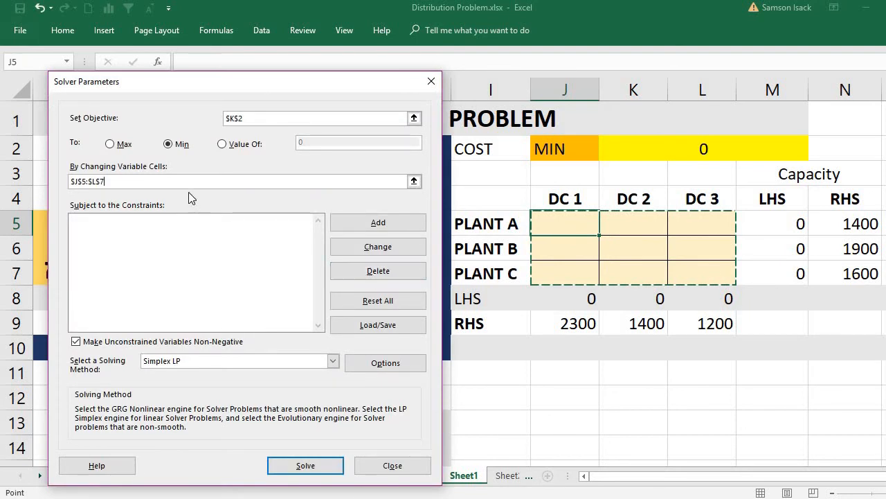
click(262, 182)
click(205, 232)
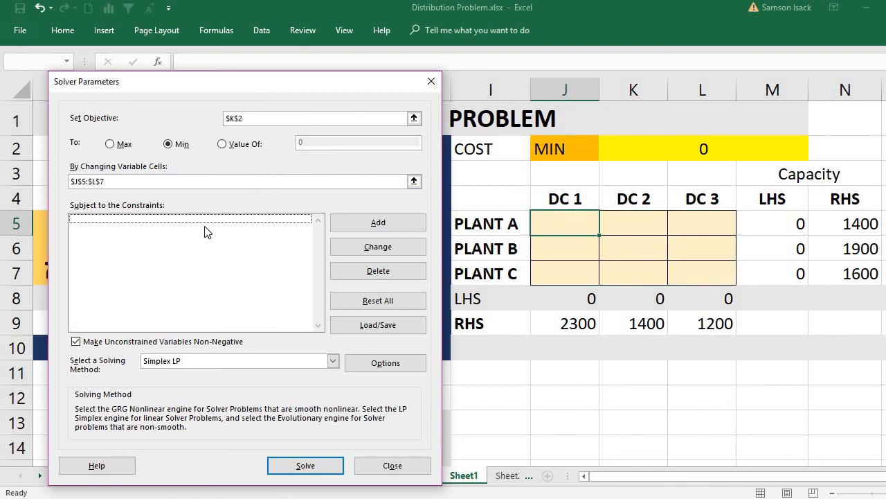
- Add a Solver constraint making Plant A's capacity LHS in M5 equal to its RHS in N5
click(375, 229)
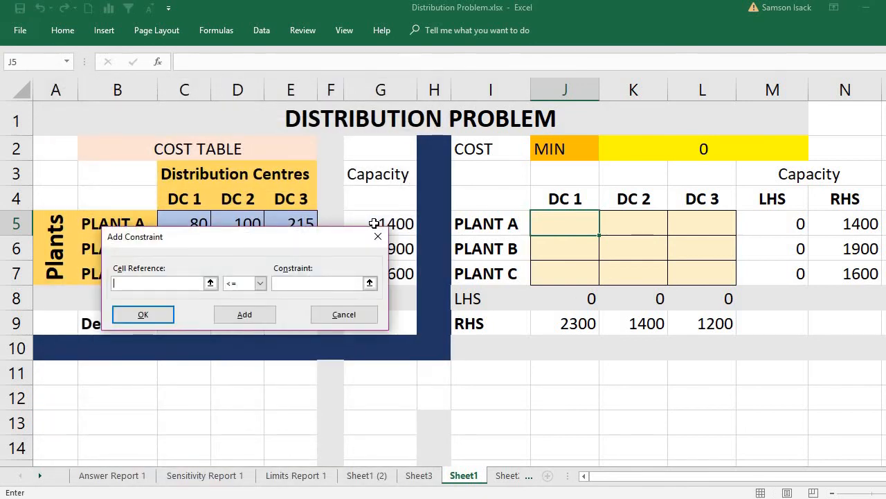
click(774, 217)
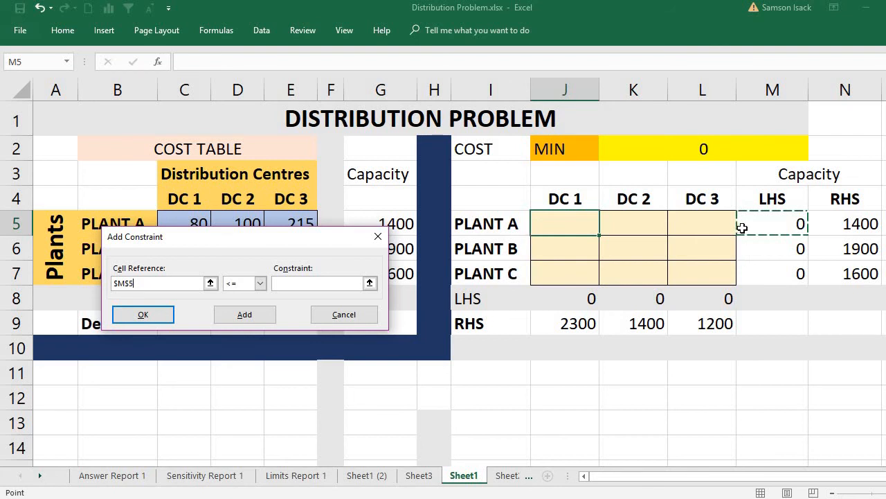
click(260, 283)
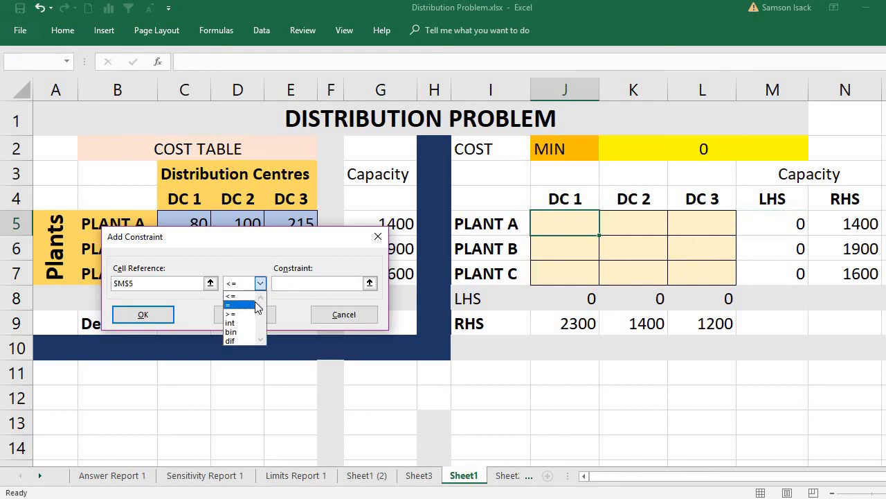
click(238, 304)
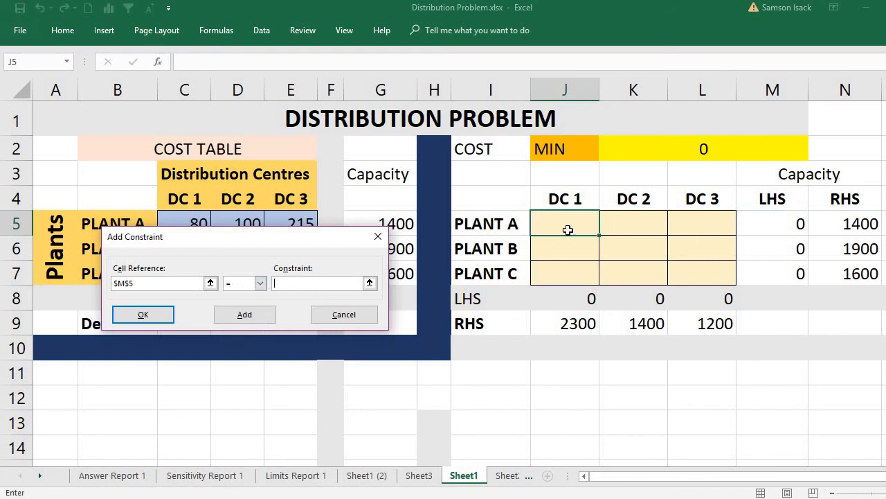
click(848, 229)
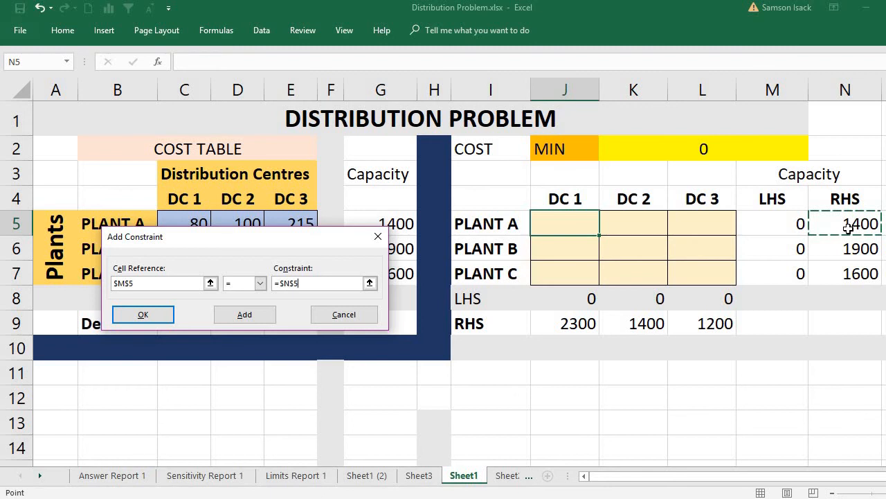
click(254, 322)
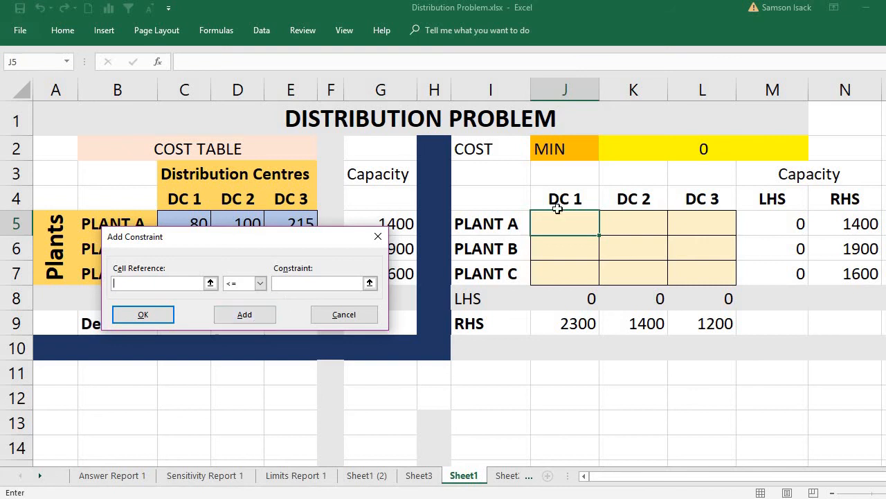
- Add a Solver constraint making Plant B's capacity LHS in M6 equal to its RHS in N6
click(767, 255)
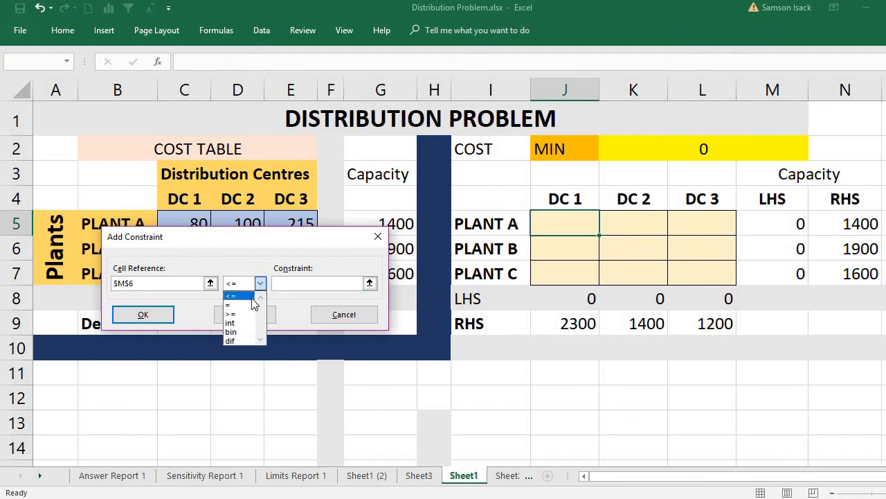
click(236, 305)
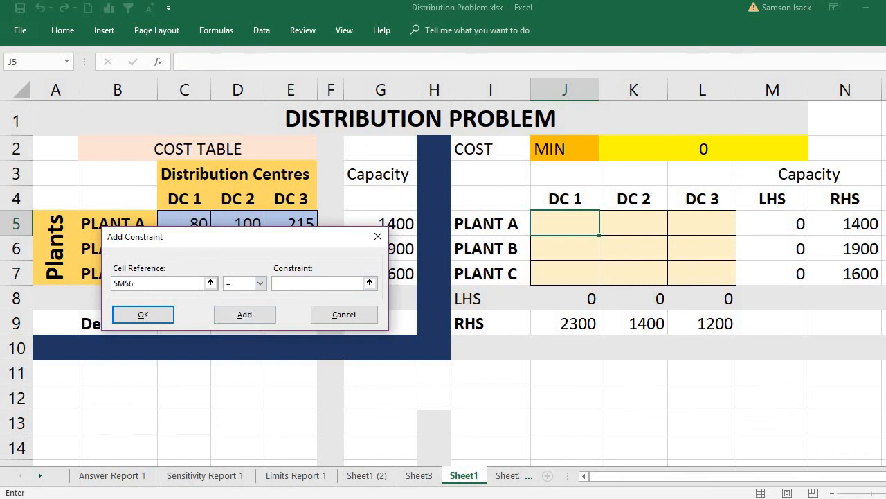
click(844, 249)
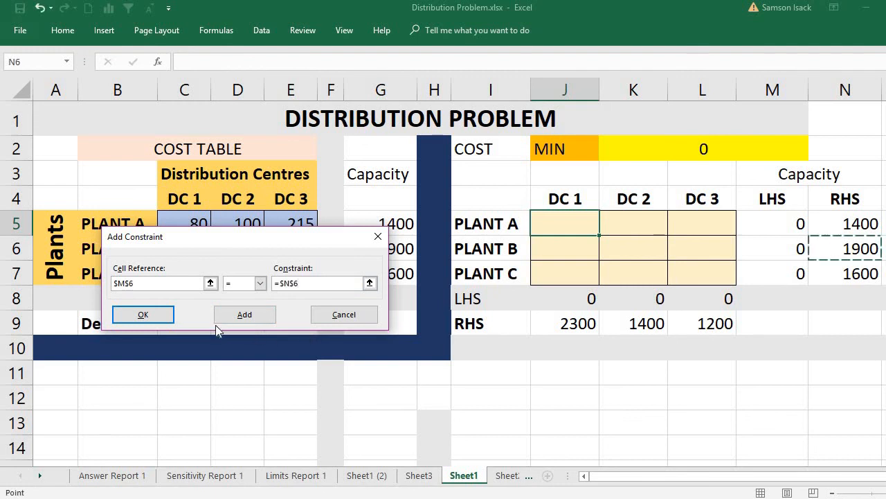
click(256, 314)
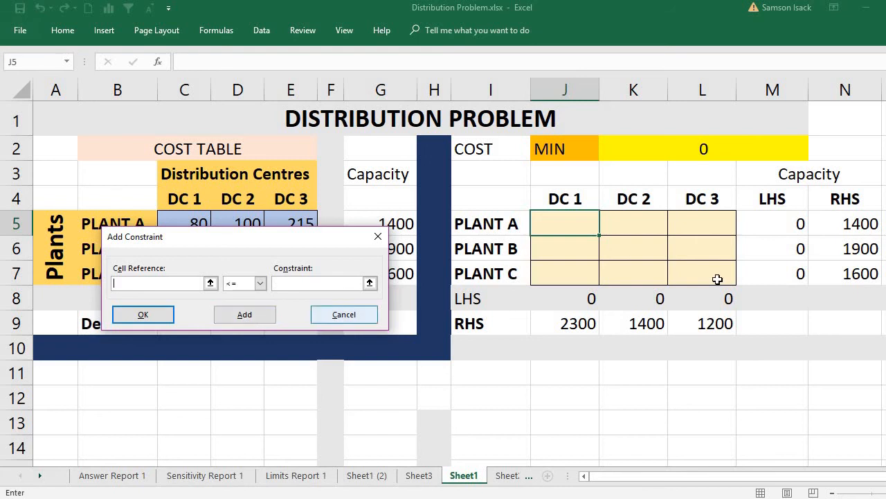
- Add a Solver constraint making Plant C's LHS in M7 equal to N7, and return to the Solver parameters
click(210, 279)
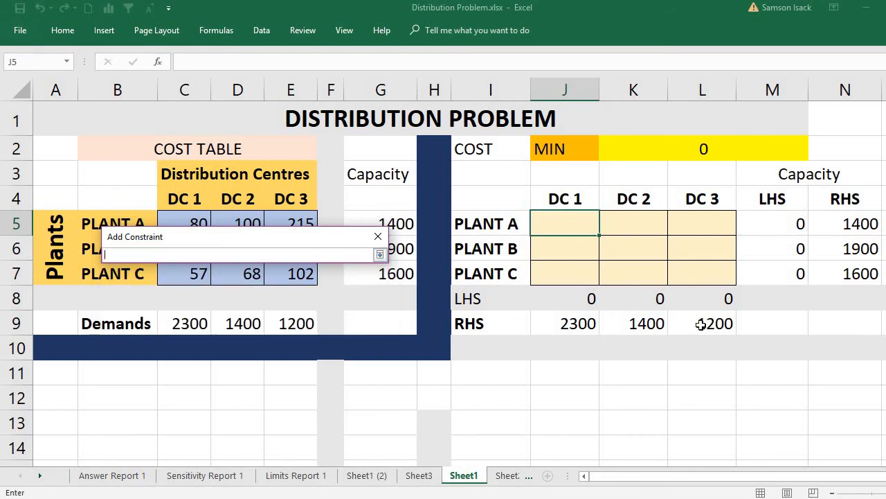
click(773, 281)
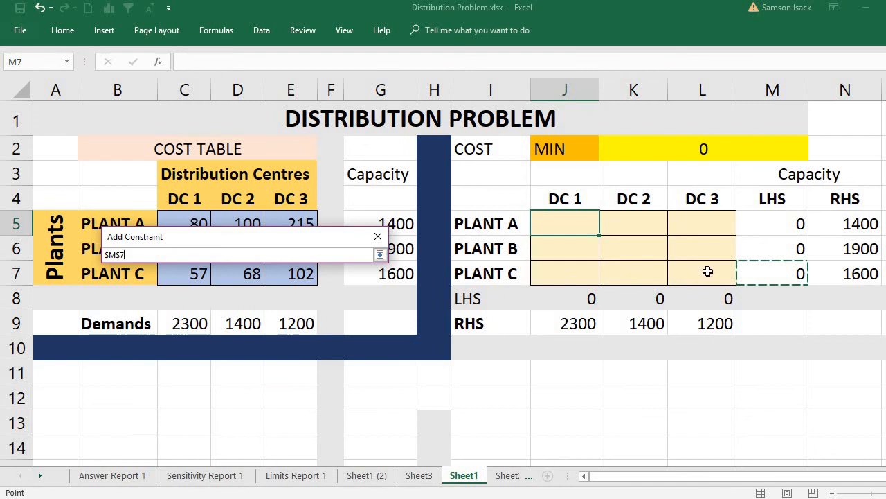
click(380, 255)
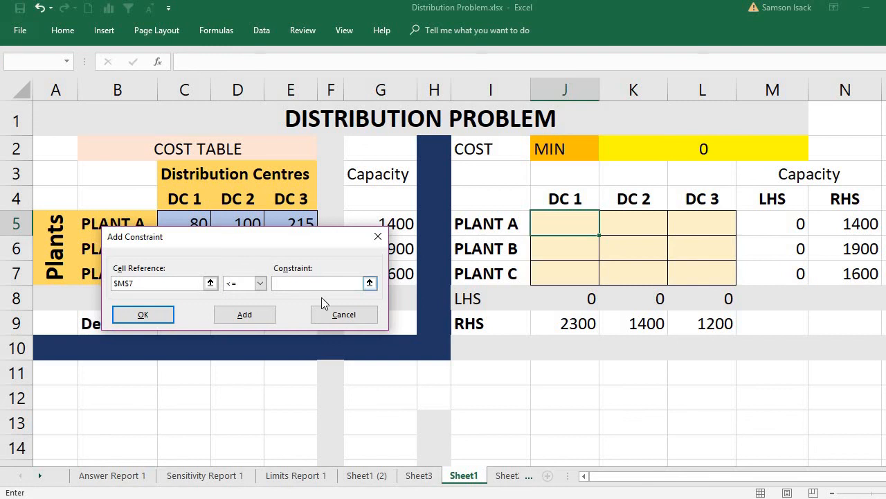
click(261, 284)
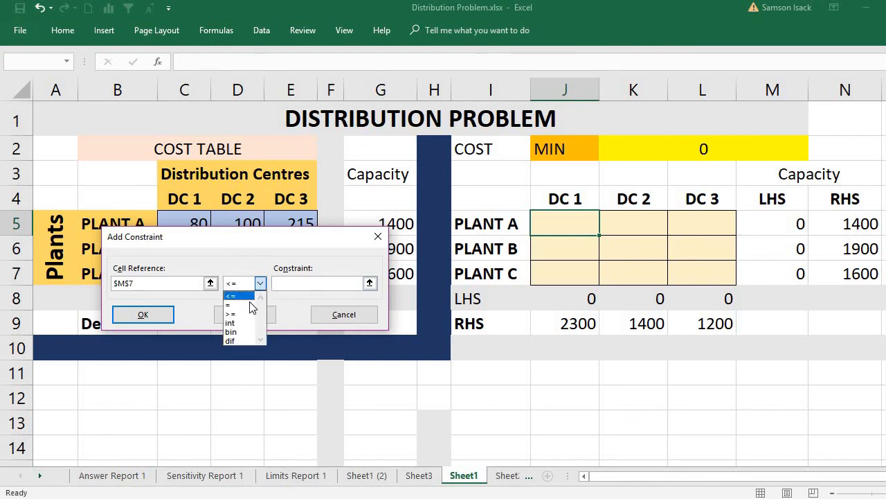
click(241, 303)
click(315, 282)
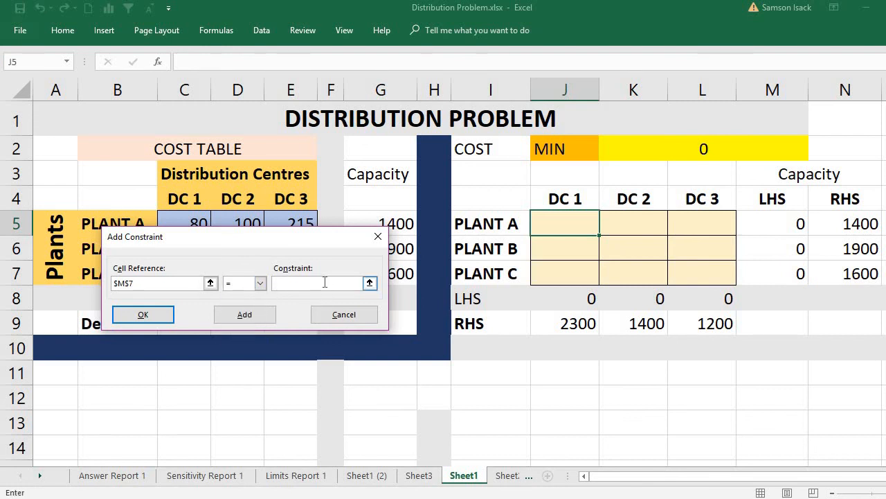
click(844, 273)
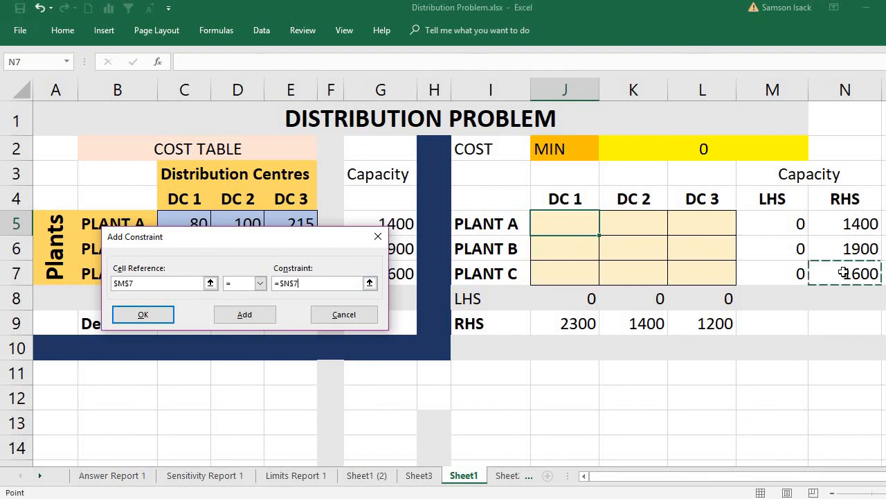
click(231, 318)
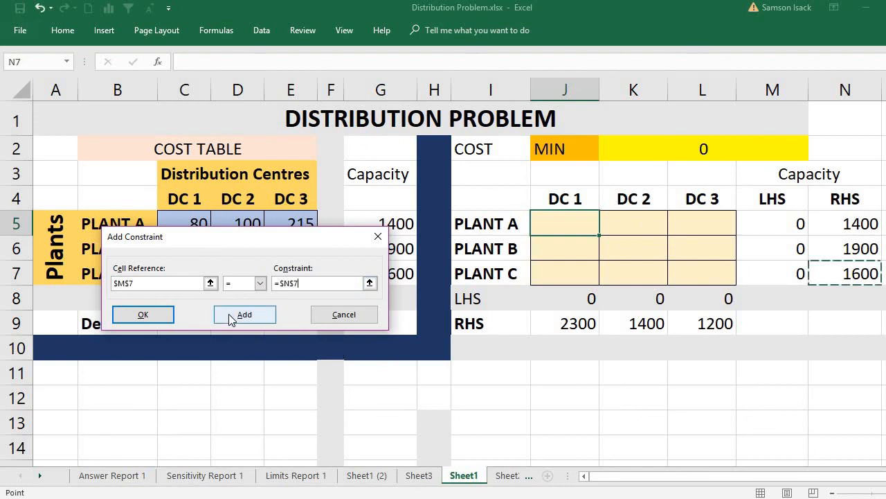
click(149, 315)
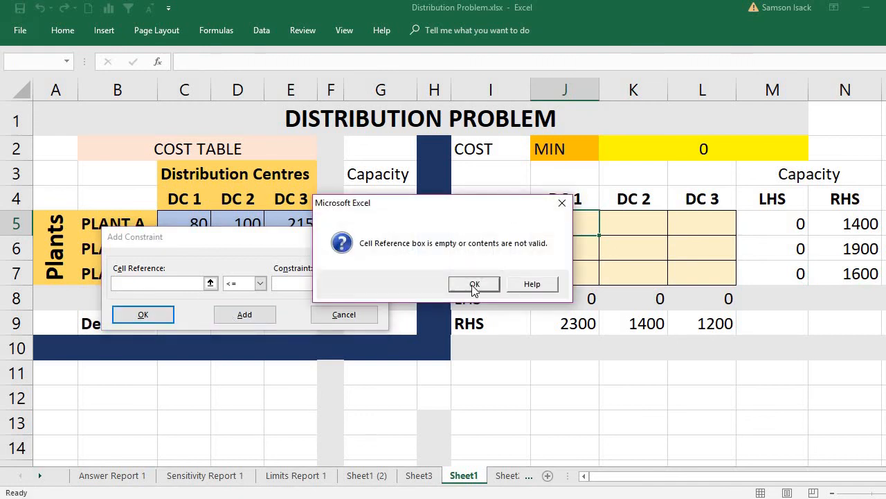
click(474, 284)
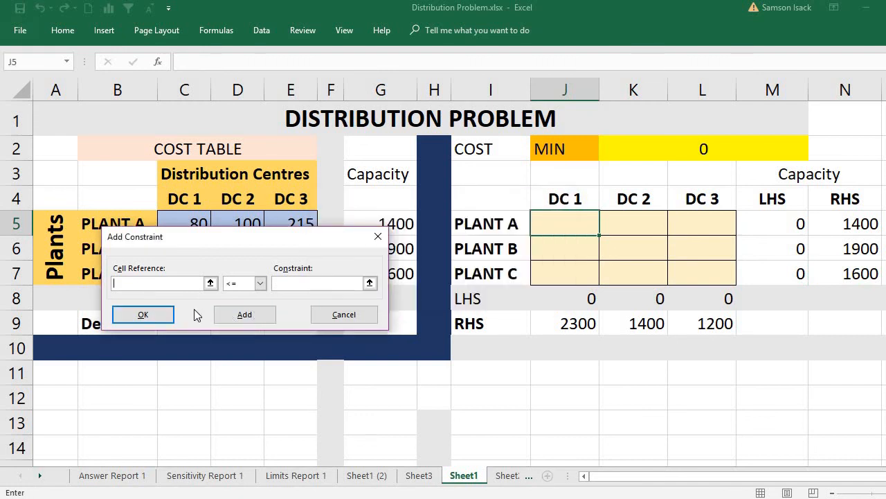
click(340, 316)
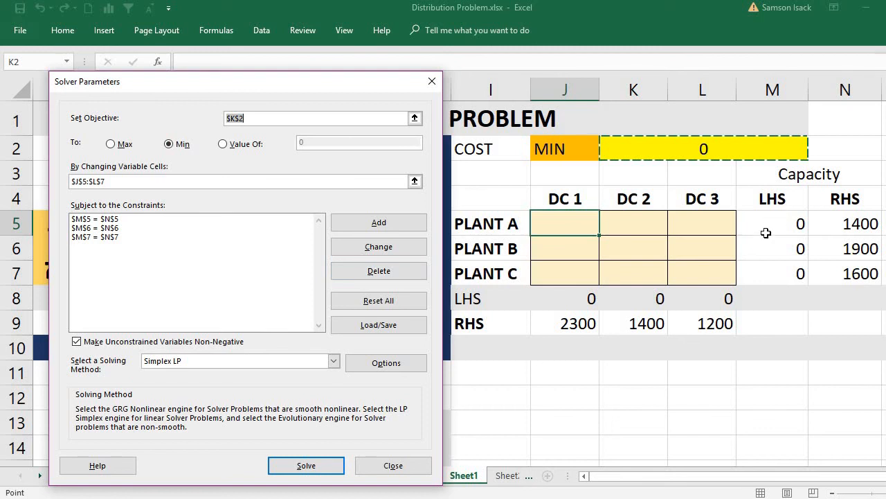
- Delete the three individual plant capacity constraints and set the Solver objective back to K2
click(193, 228)
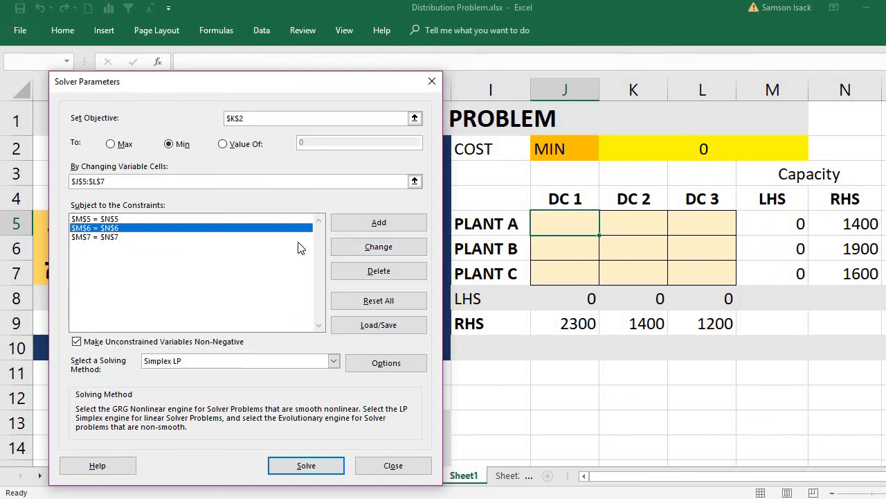
click(291, 220)
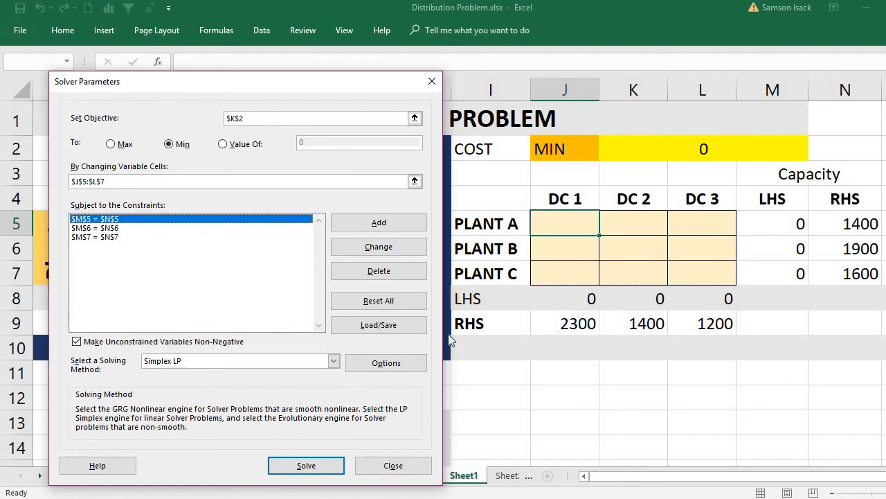
click(382, 273)
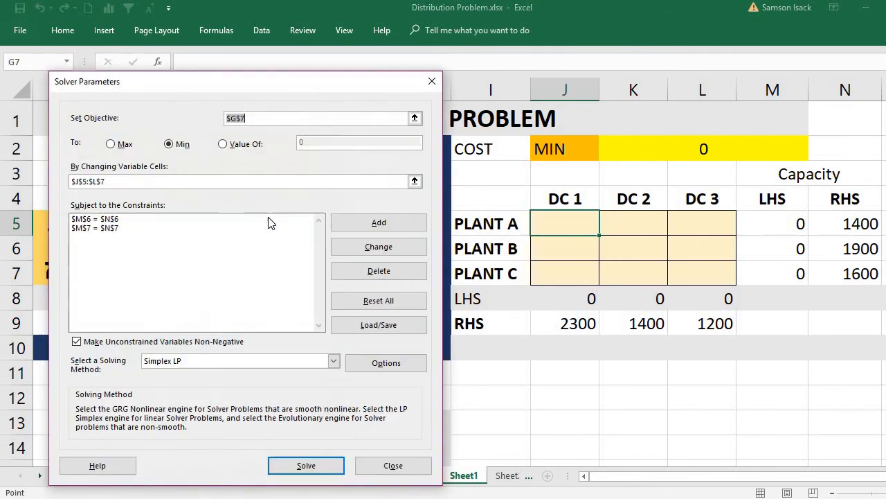
click(270, 220)
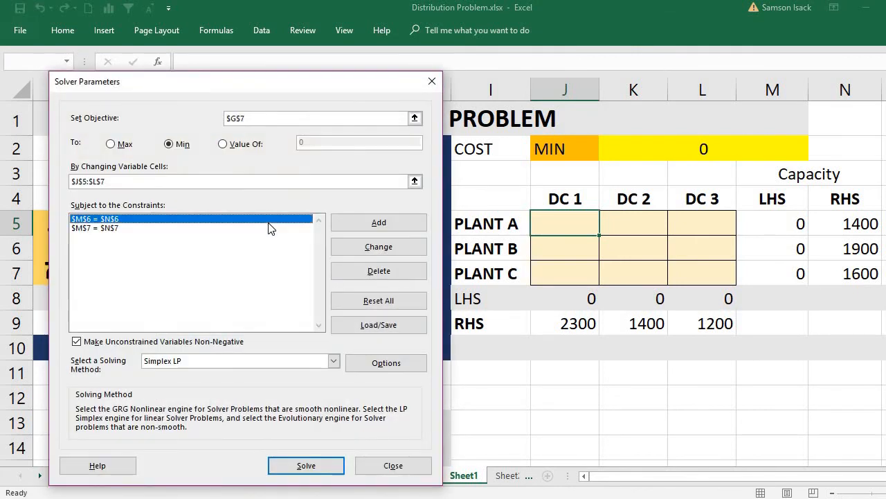
click(373, 273)
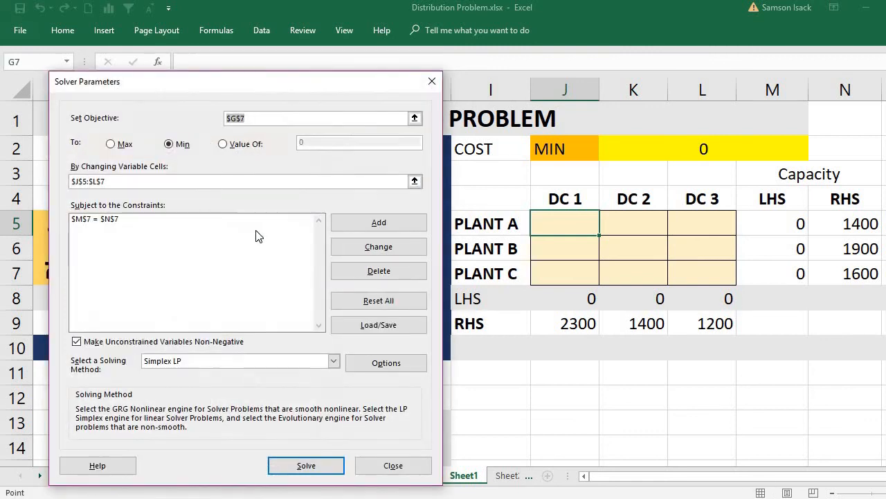
click(206, 220)
click(353, 279)
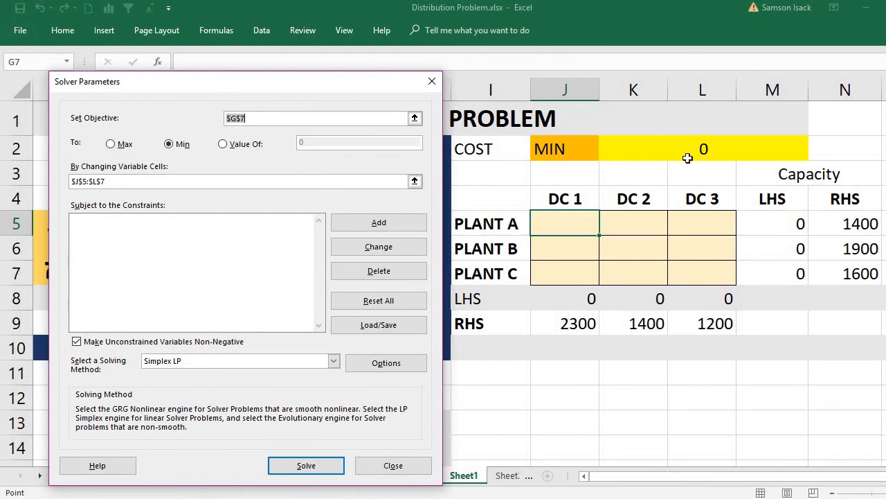
click(684, 154)
click(164, 271)
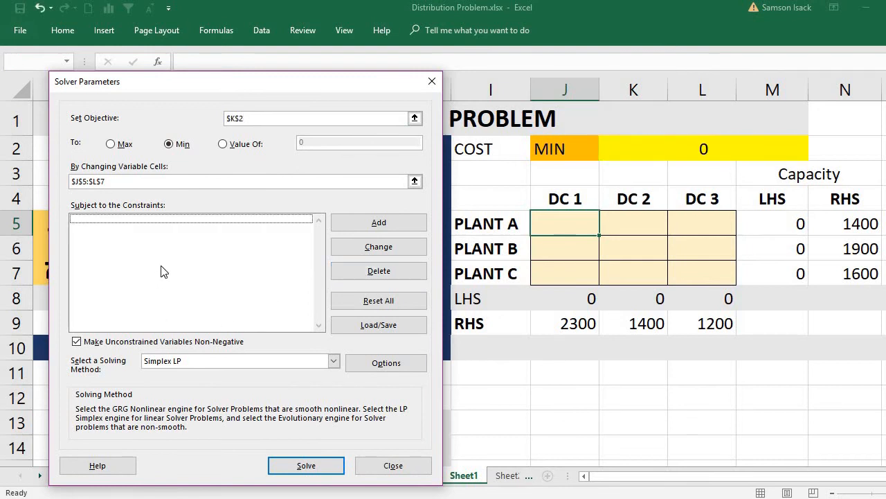
- Add a Solver constraint making the plant capacity LHS range M5:M7 equal to the RHS range N5:N7
click(379, 222)
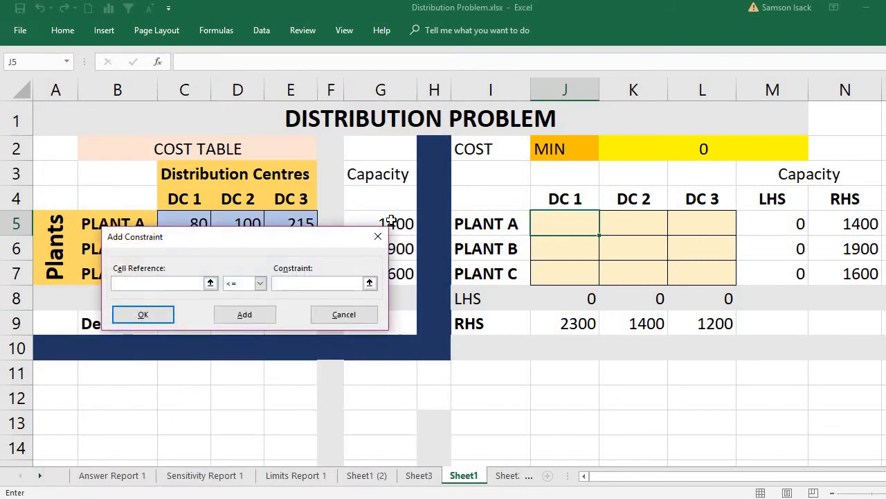
click(777, 224)
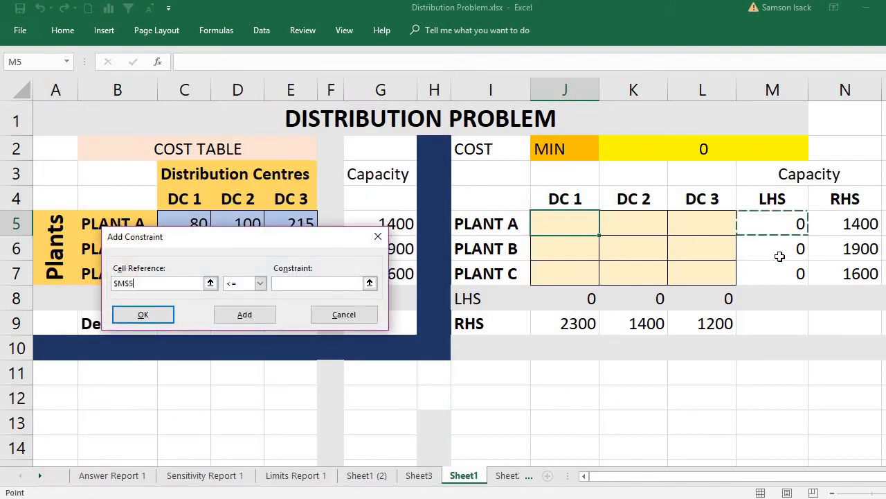
drag(779, 256, 781, 268)
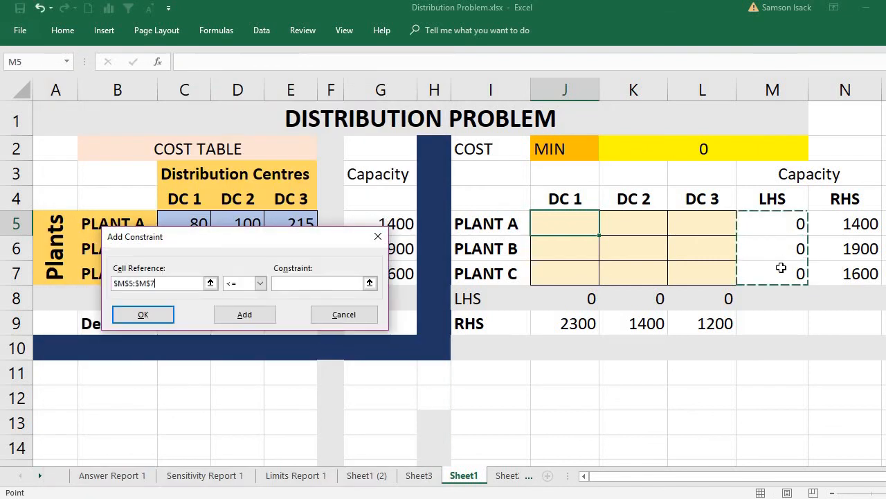
click(262, 284)
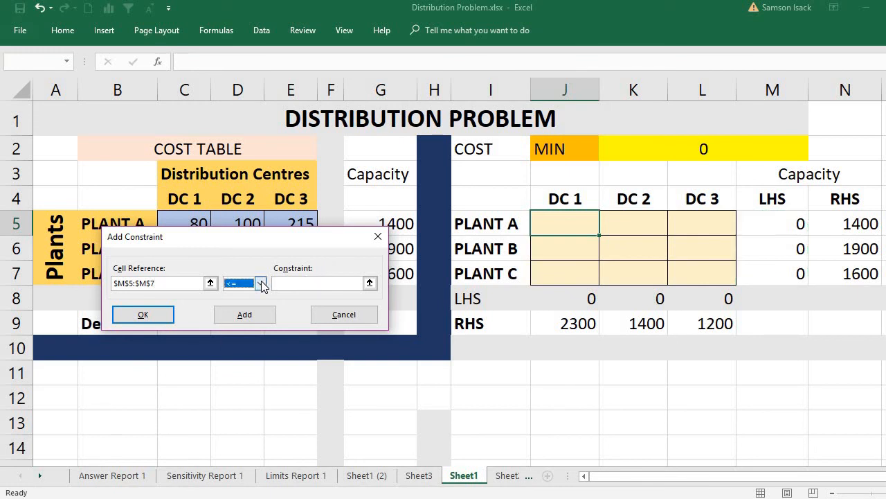
click(261, 283)
click(248, 306)
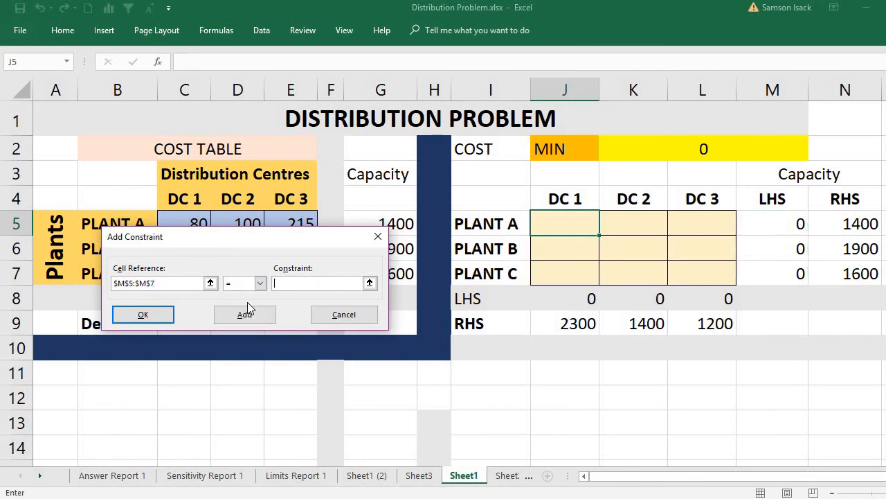
drag(846, 220, 849, 271)
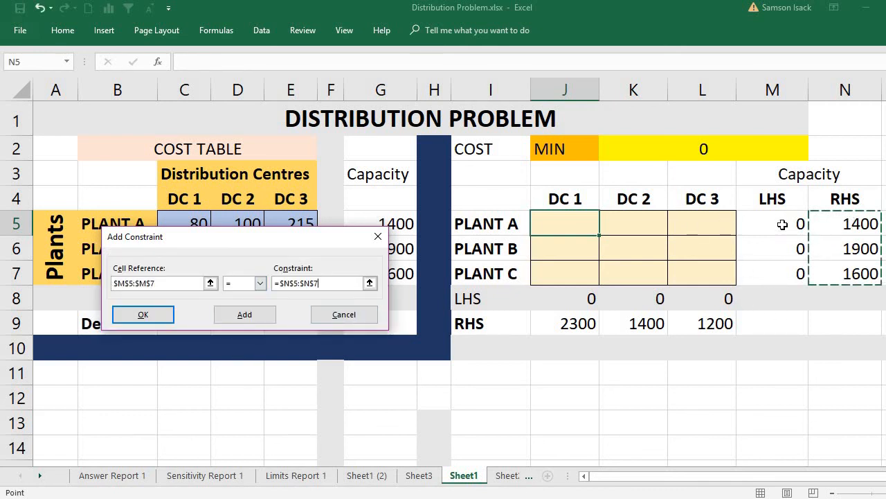
click(253, 315)
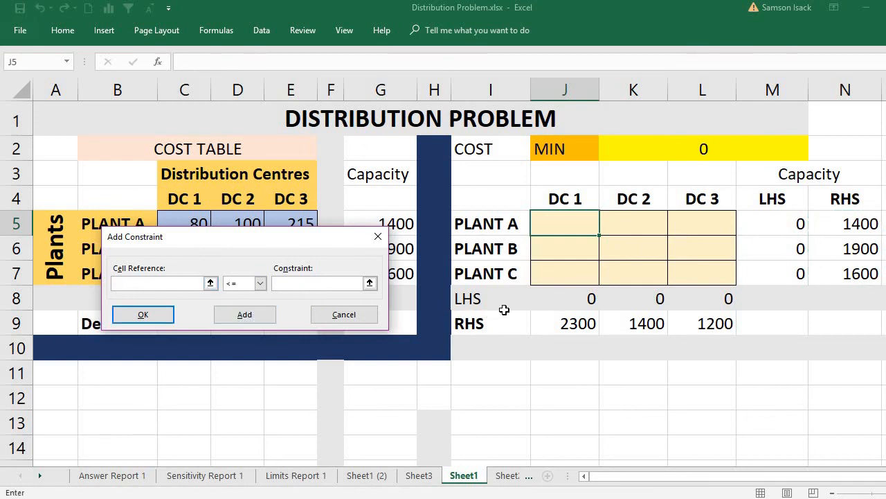
- Add a Solver constraint making the demand LHS range J8:L8 equal to J9:L9, and return to the Solver parameters
drag(233, 244, 241, 150)
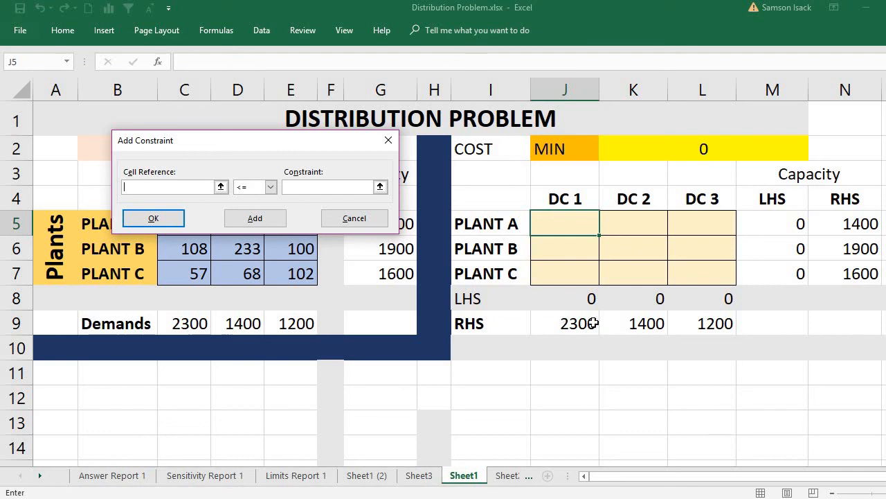
click(221, 187)
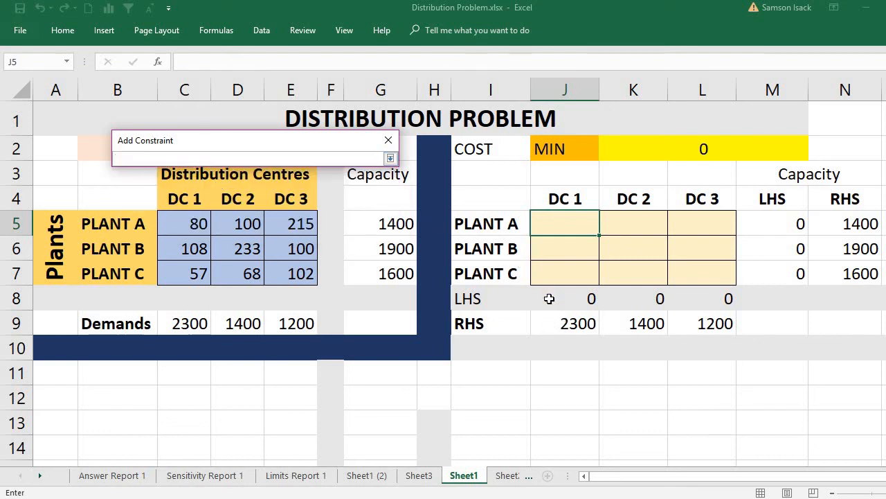
drag(549, 298, 708, 309)
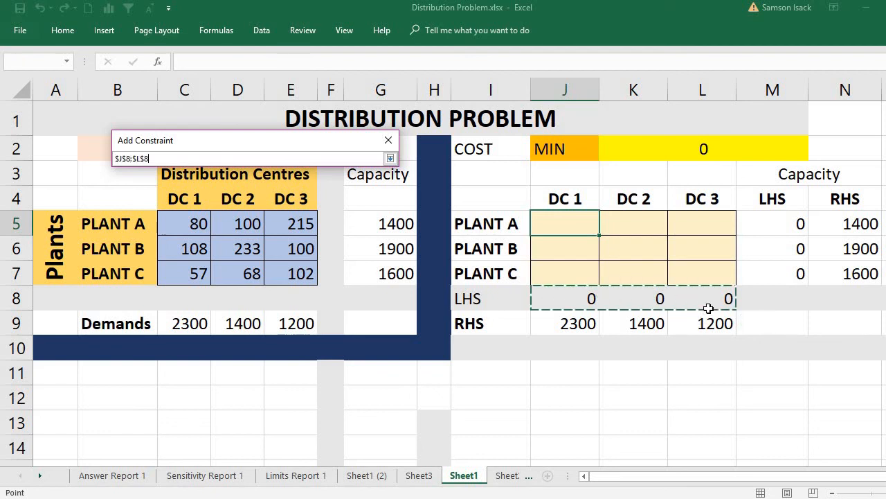
click(390, 158)
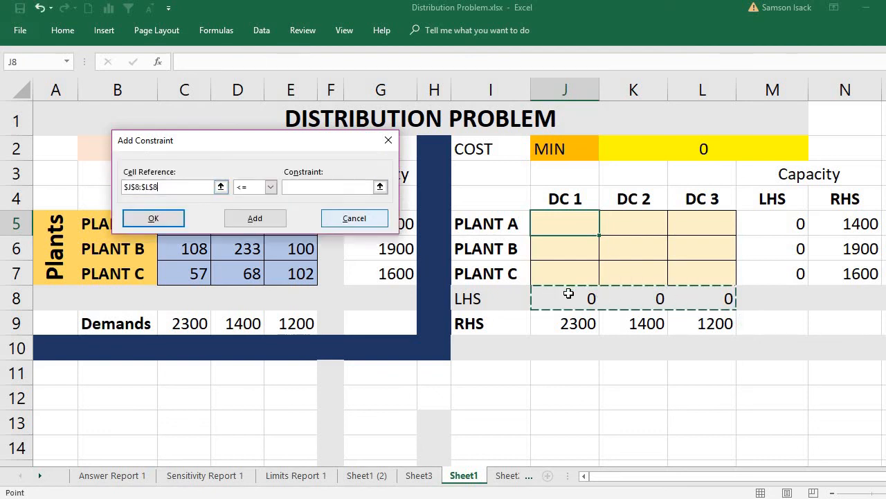
click(273, 188)
click(257, 209)
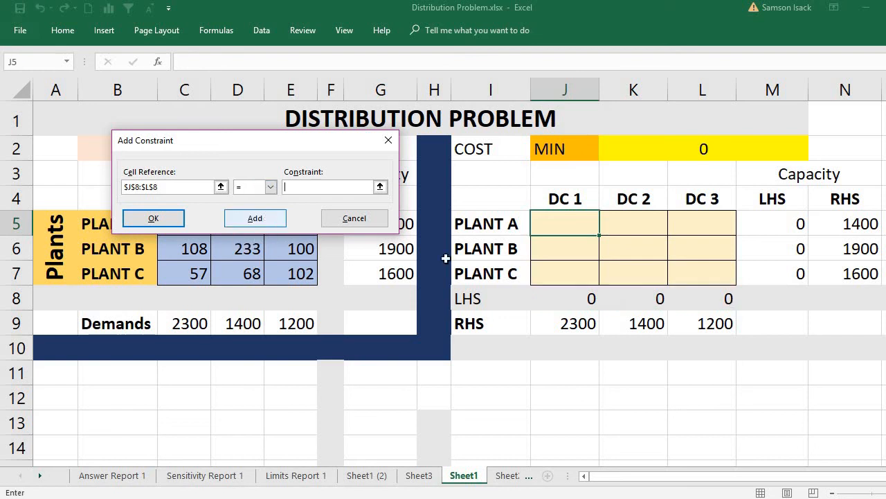
drag(564, 324, 685, 324)
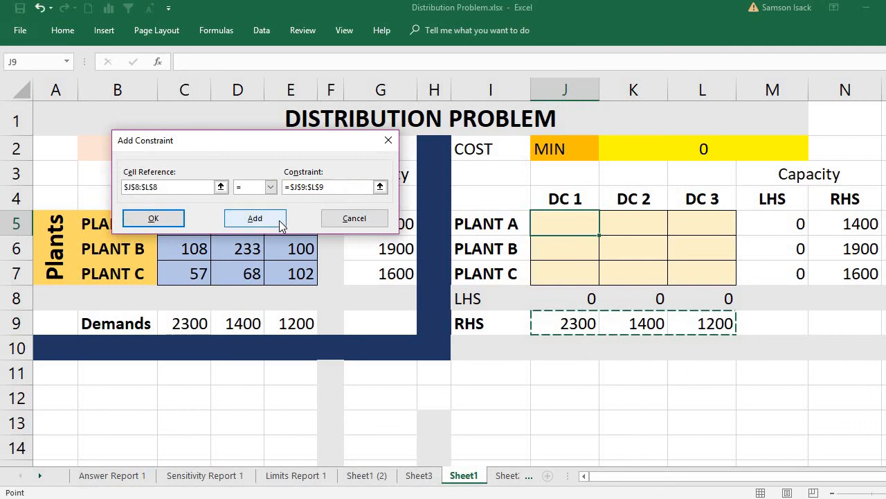
click(178, 220)
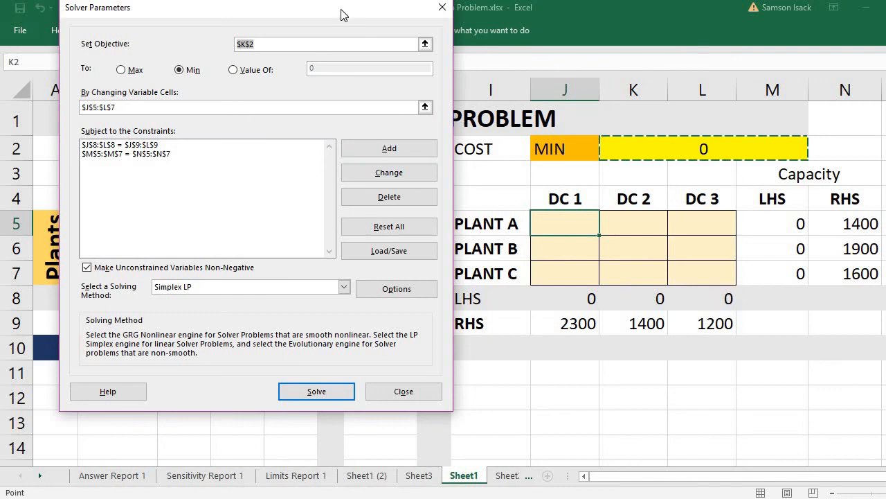
- Review the available solving methods and select Simplex LP for the Solver model
drag(340, 14, 322, 72)
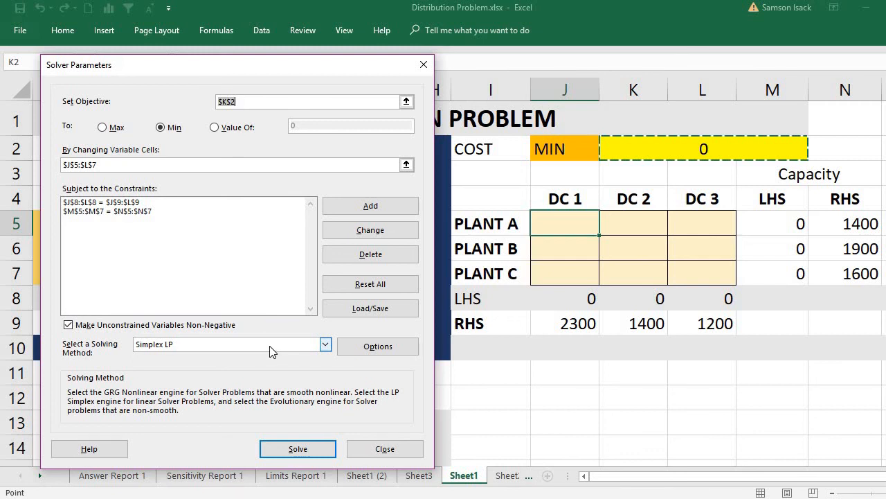
click(325, 345)
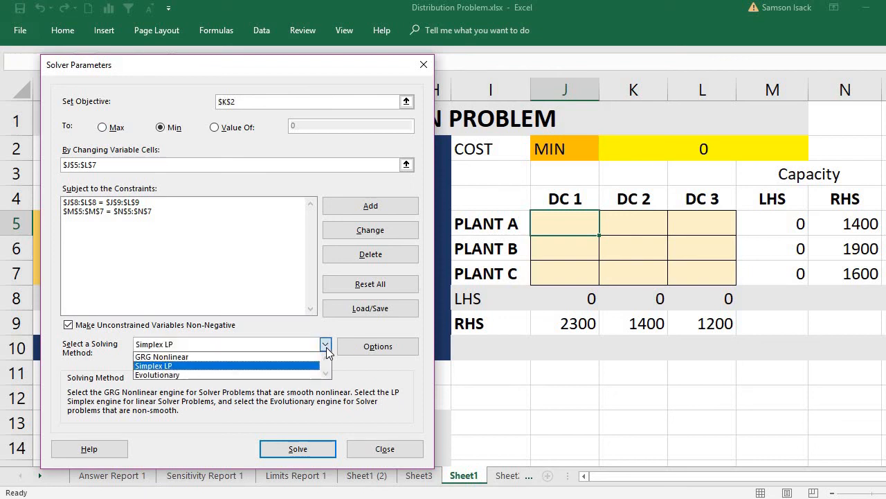
click(326, 347)
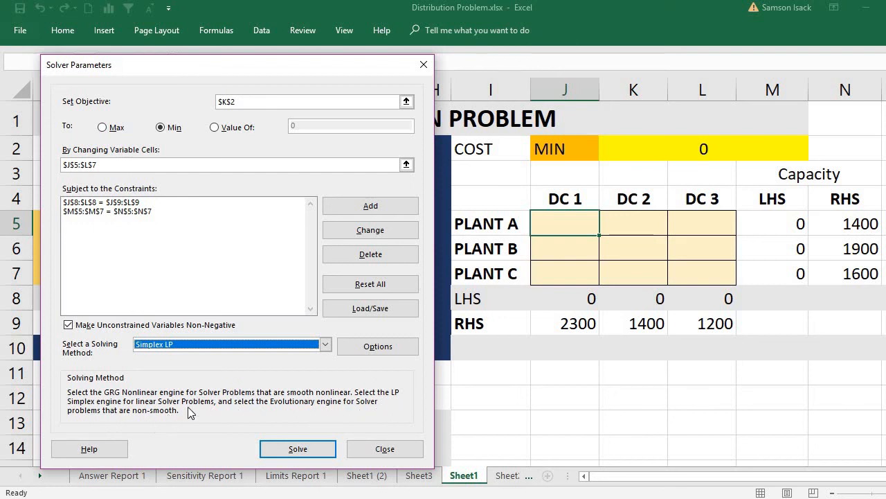
click(326, 344)
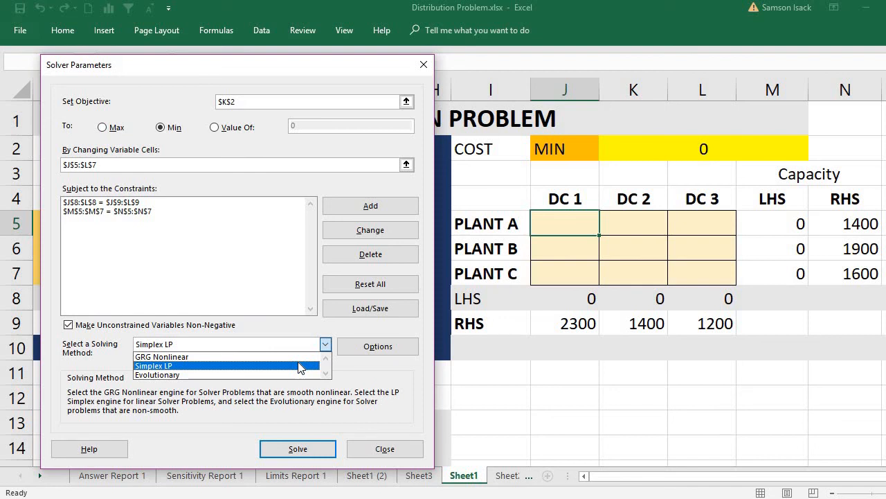
click(299, 365)
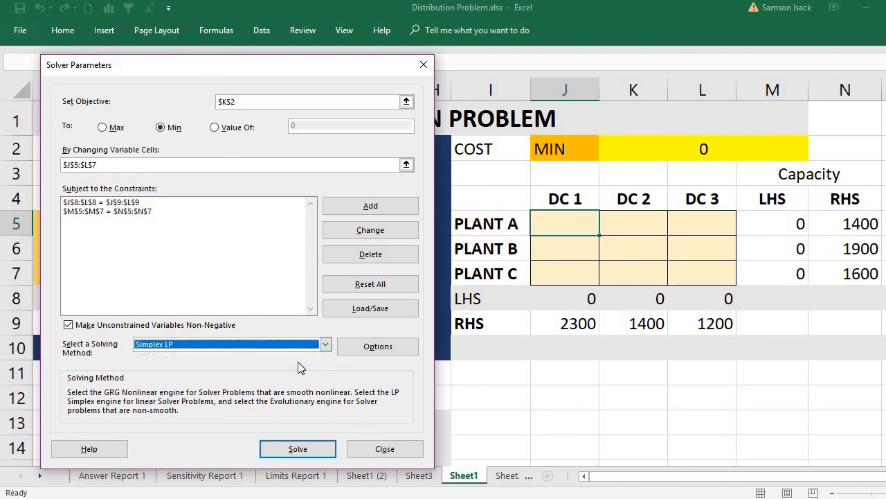
- Review the Solver options for all methods, including the solving limits, and accept them as they are
click(361, 352)
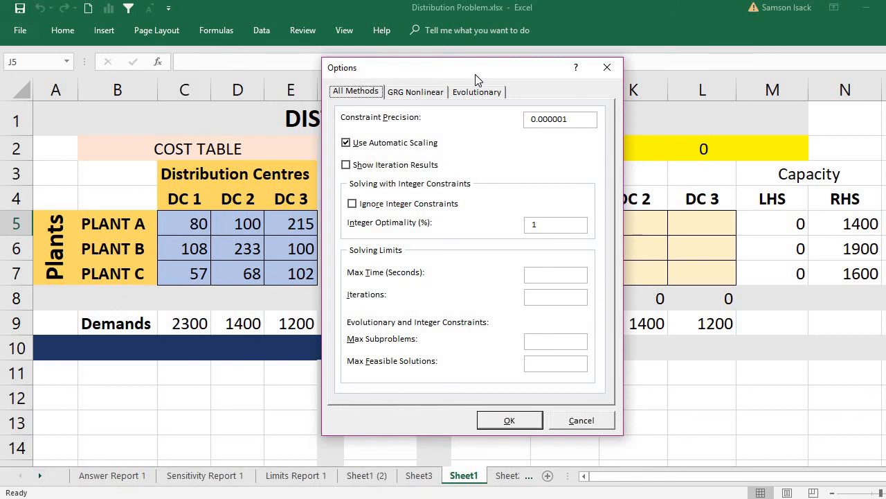
click(547, 279)
click(523, 421)
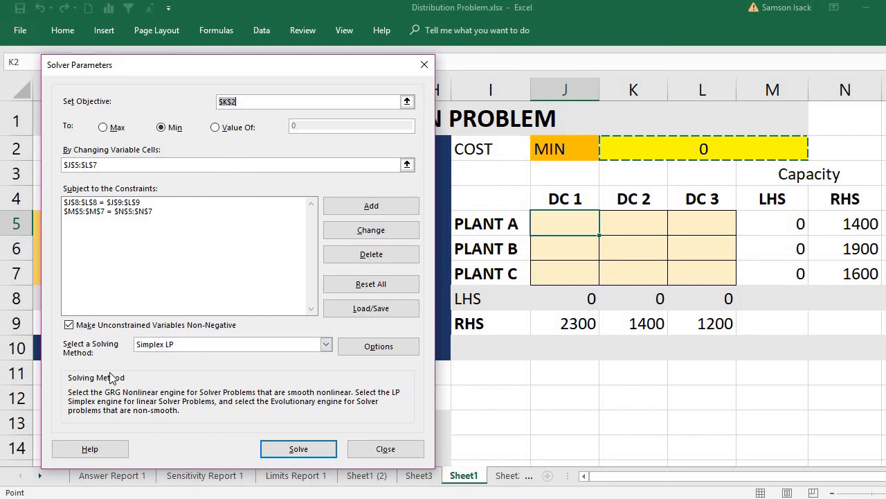
- Solve the model, keep the Solver solution, and generate the Answer, Sensitivity and Limits reports
click(298, 449)
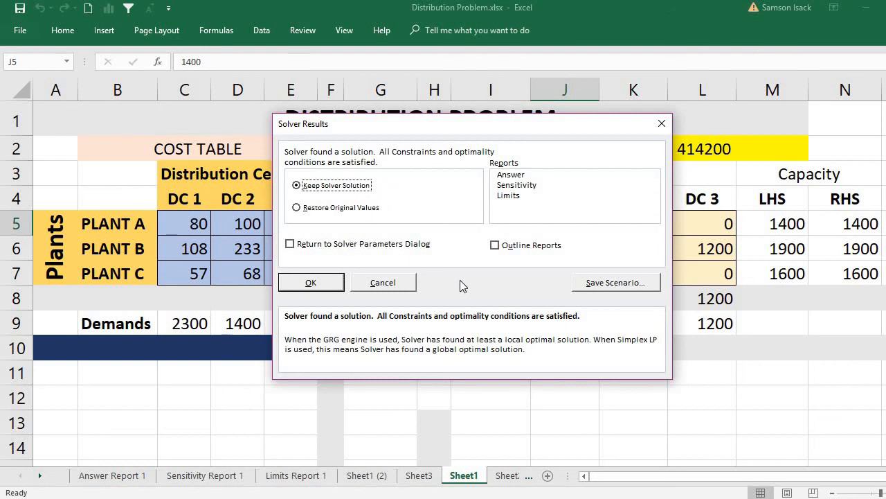
click(502, 179)
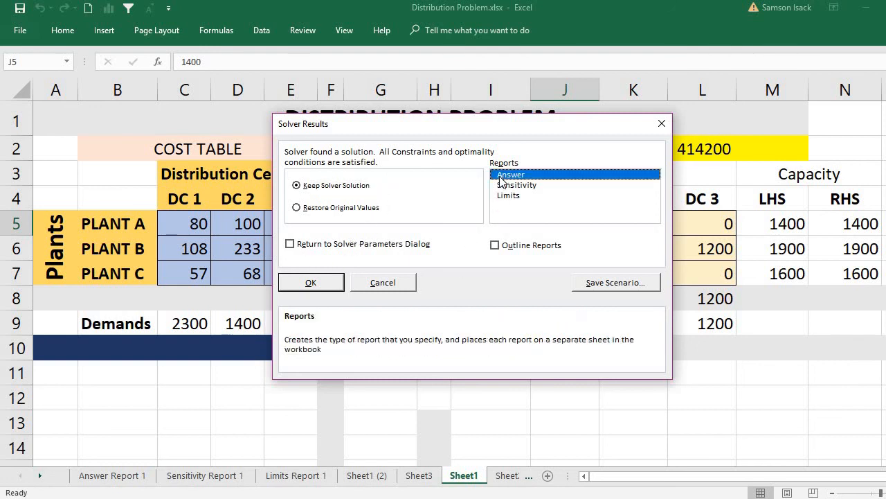
click(511, 199)
click(512, 184)
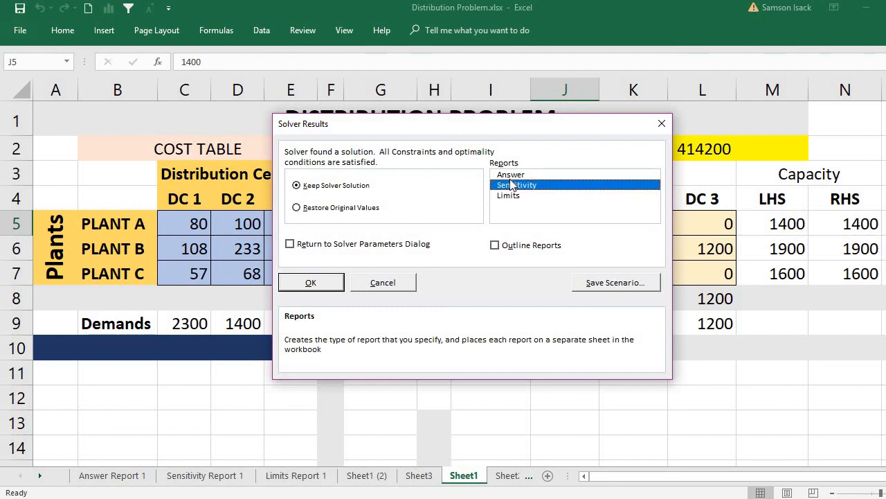
click(511, 176)
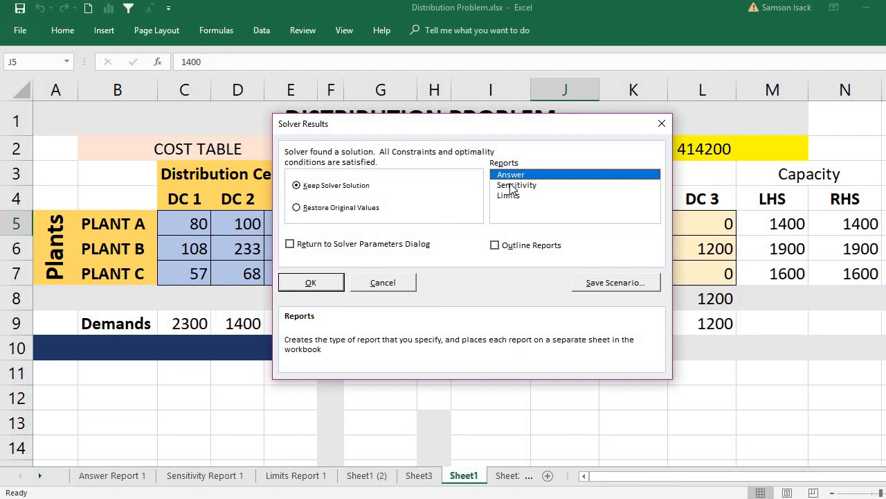
shift+click(512, 185)
shift+click(510, 195)
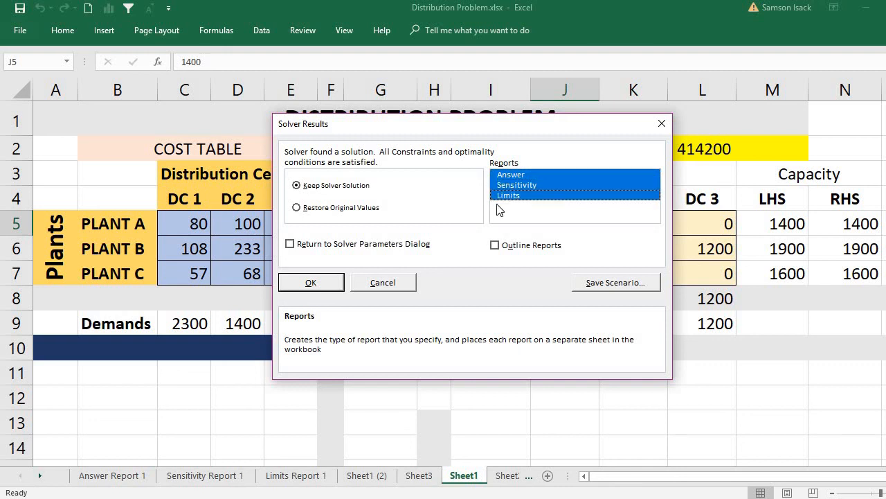
click(330, 288)
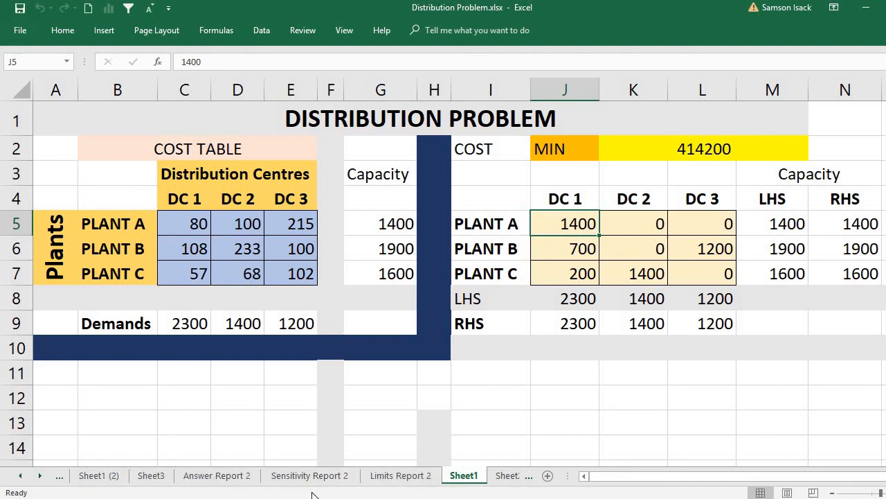
- Examine the objective and variable cells in Answer Report 2, and look through Sensitivity Report 2 and Limits Report 2
click(242, 476)
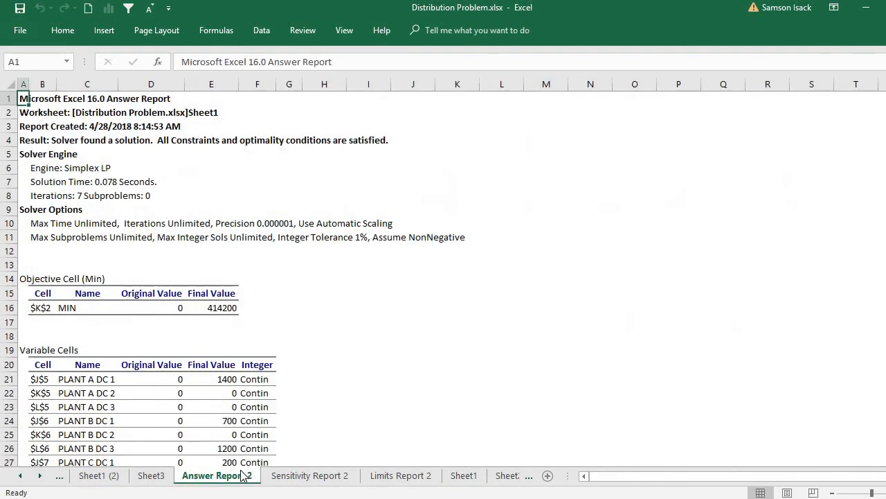
click(195, 178)
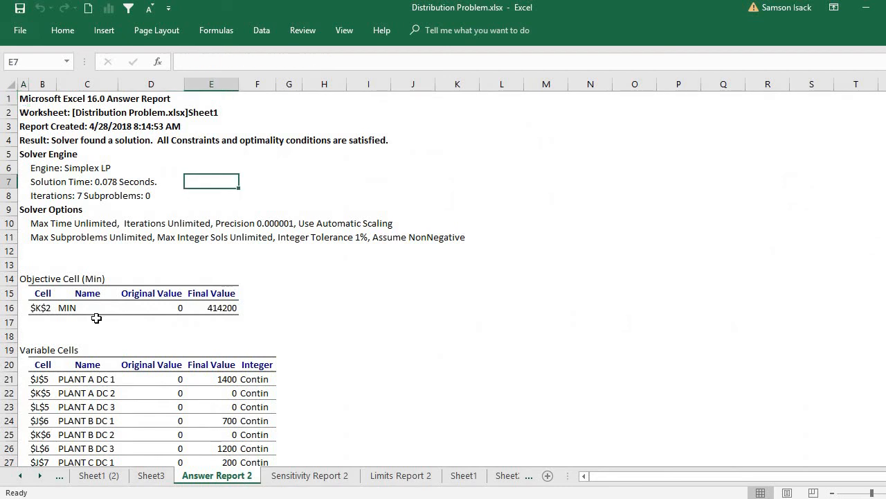
click(64, 308)
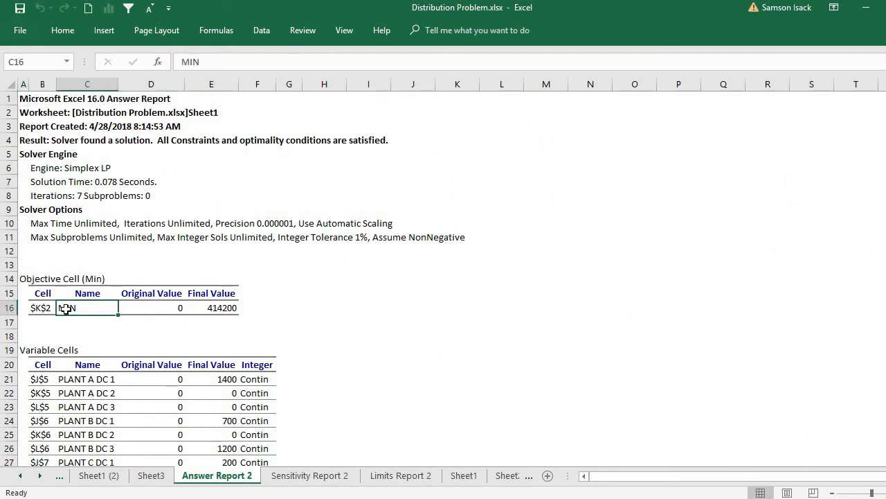
click(47, 395)
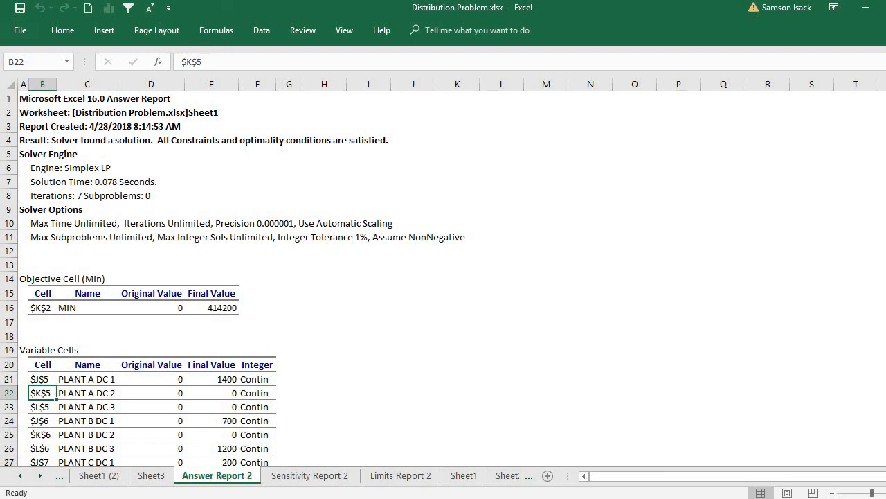
click(311, 475)
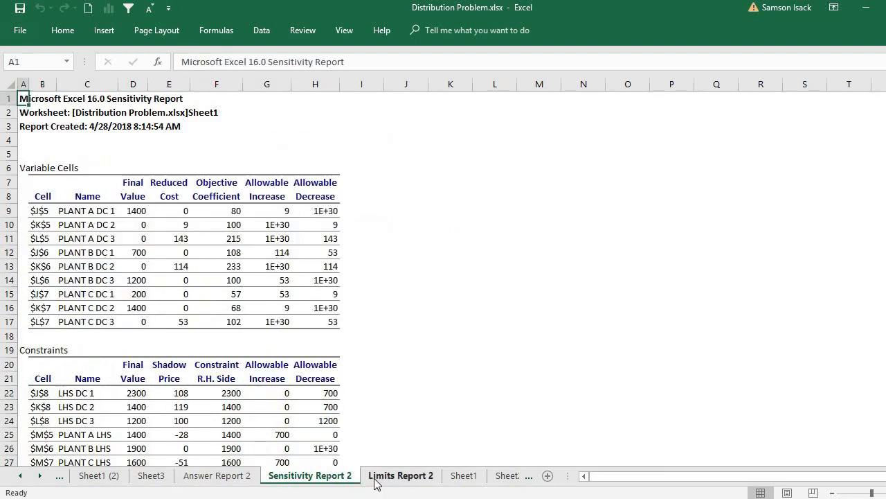
click(400, 476)
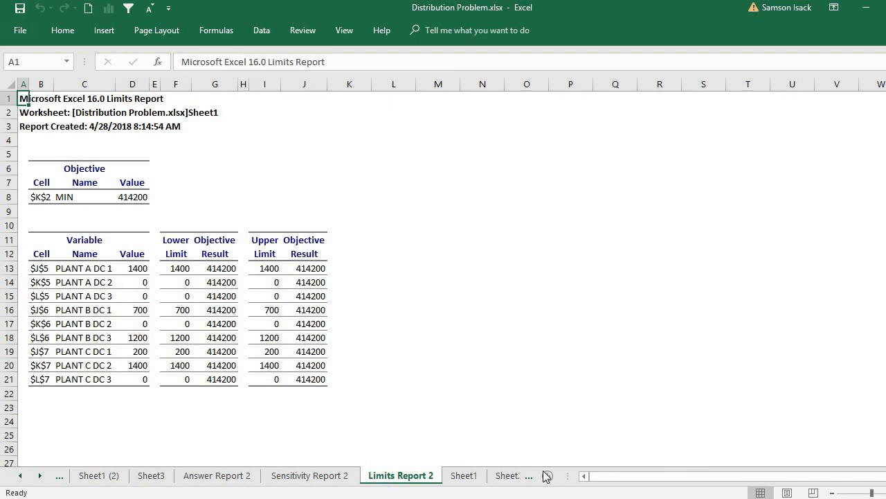
- Open Sheet2 to view the SUMPRODUCT example
click(41, 478)
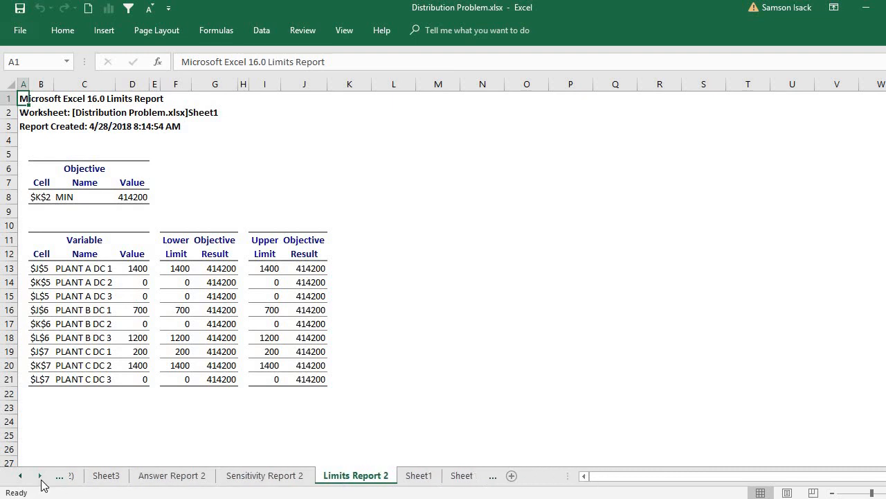
click(449, 476)
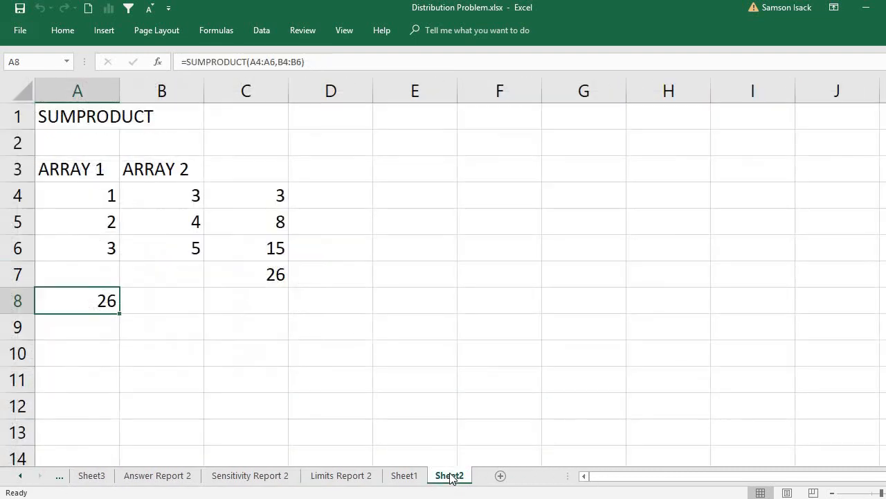
- Examine the optimal shipment quantities from each plant to each distribution centre on Sheet1, and the total cost formula
click(419, 476)
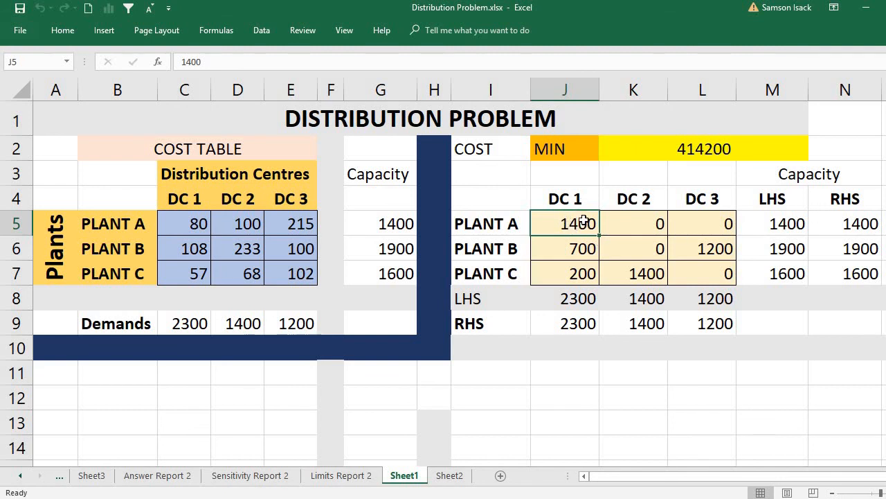
click(648, 230)
click(728, 222)
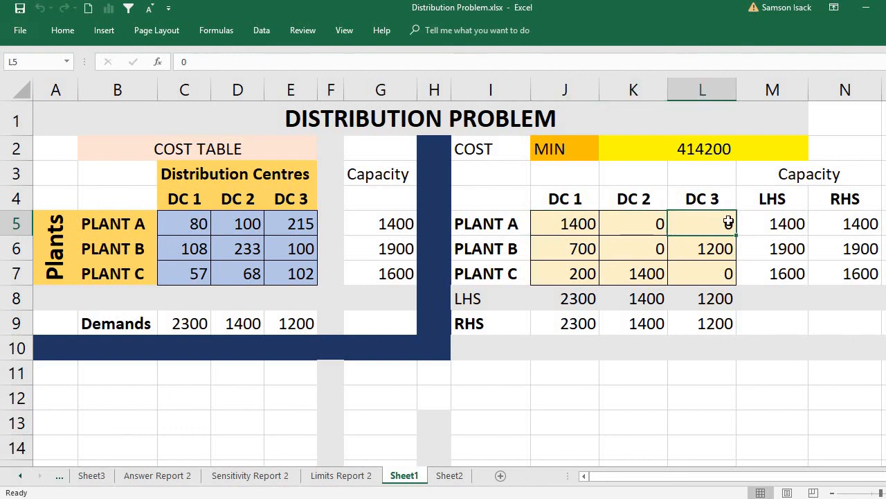
click(569, 223)
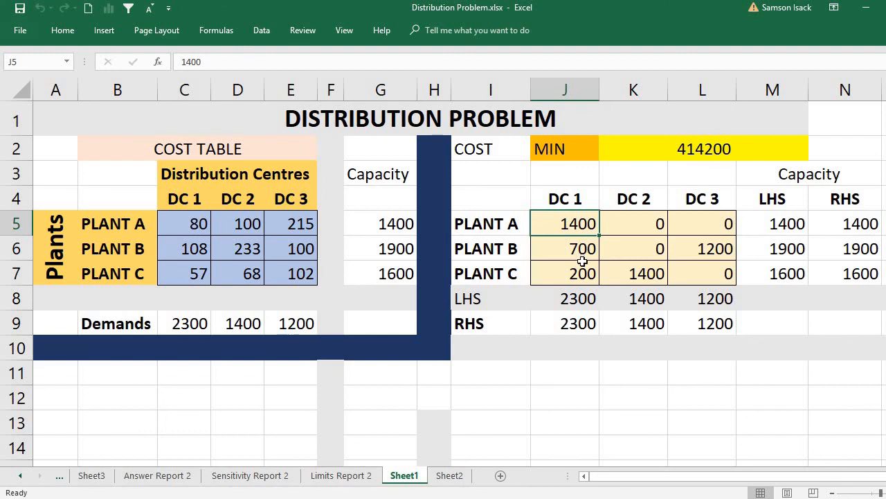
click(586, 251)
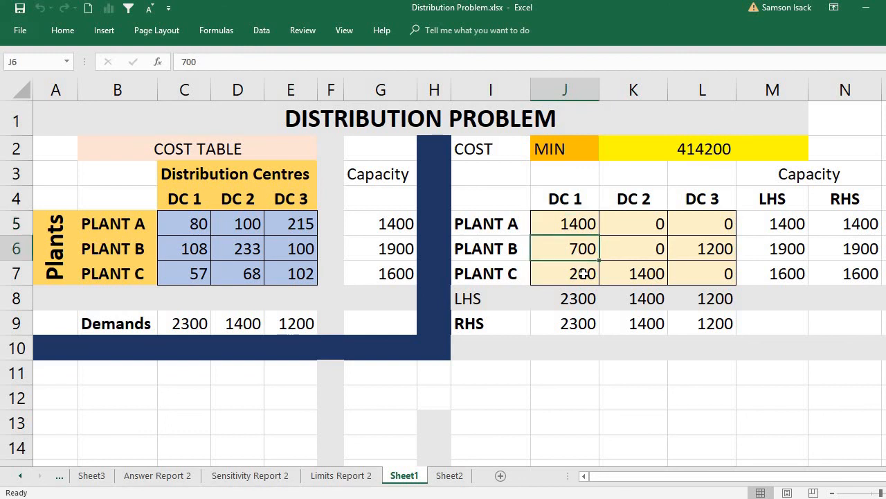
click(584, 274)
click(581, 251)
click(585, 277)
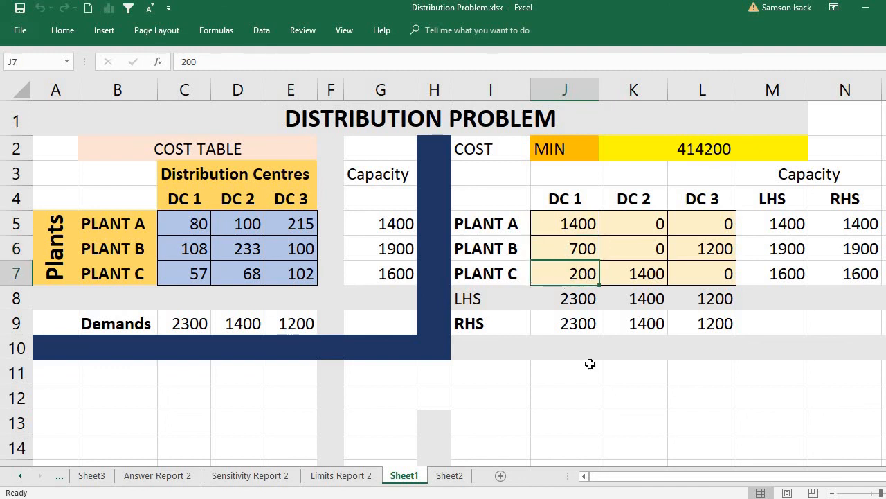
click(636, 278)
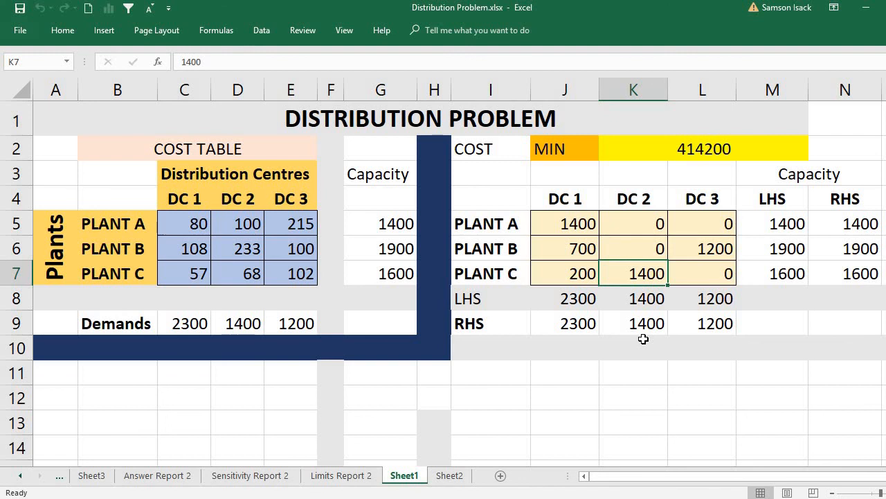
click(725, 247)
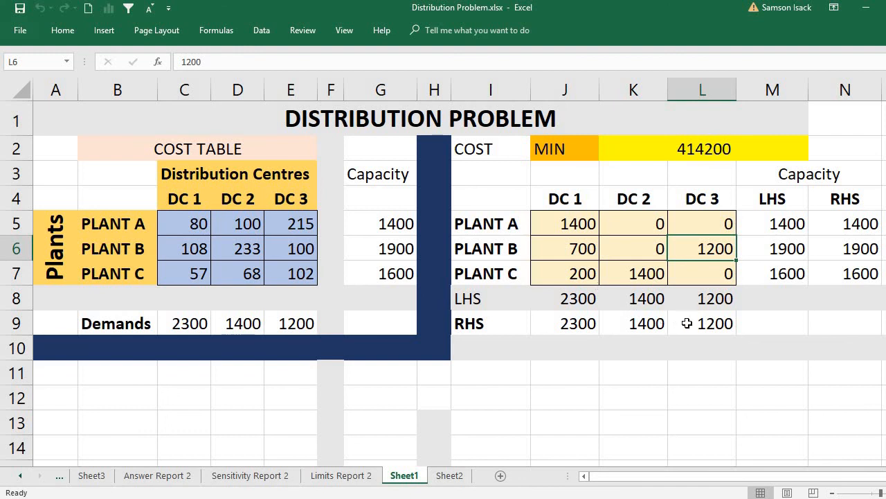
click(666, 145)
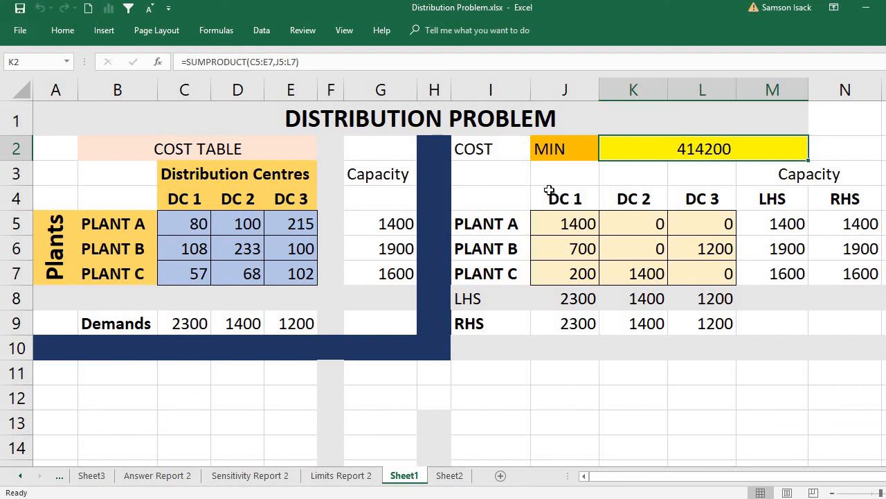
click(483, 149)
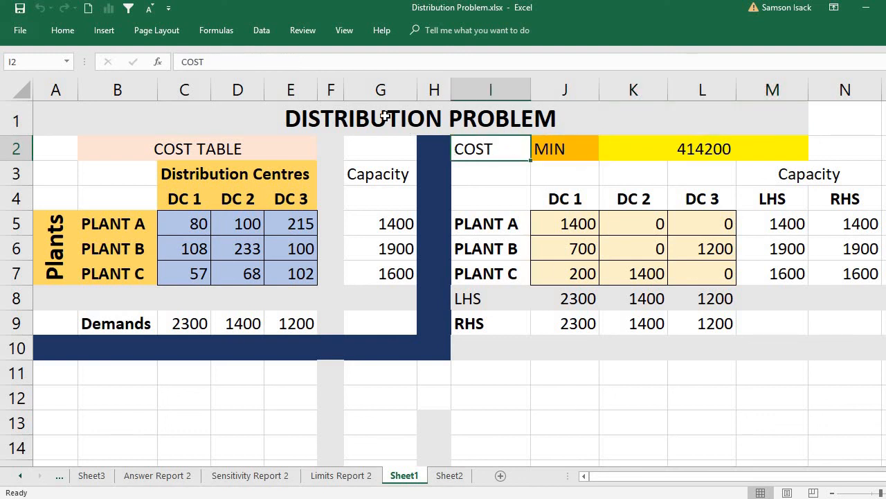
- Switch the Solver objective for K2 to Max, solve the model, and keep the Solver solution
click(260, 35)
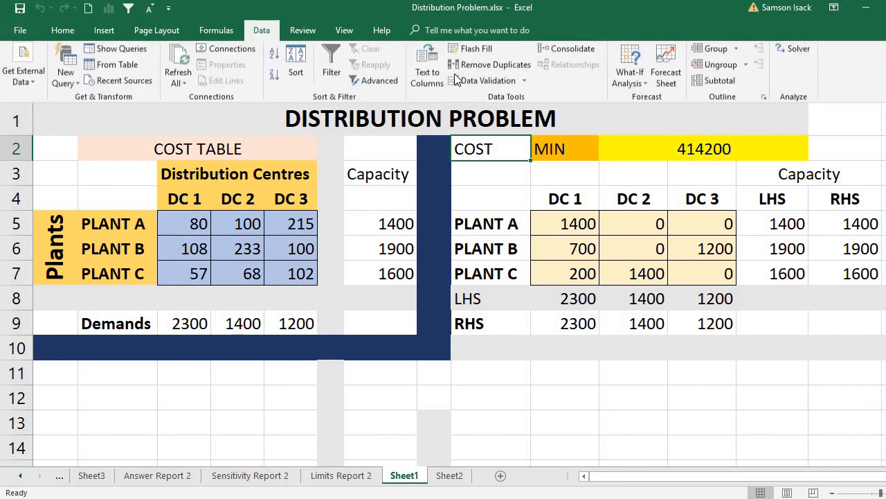
click(796, 54)
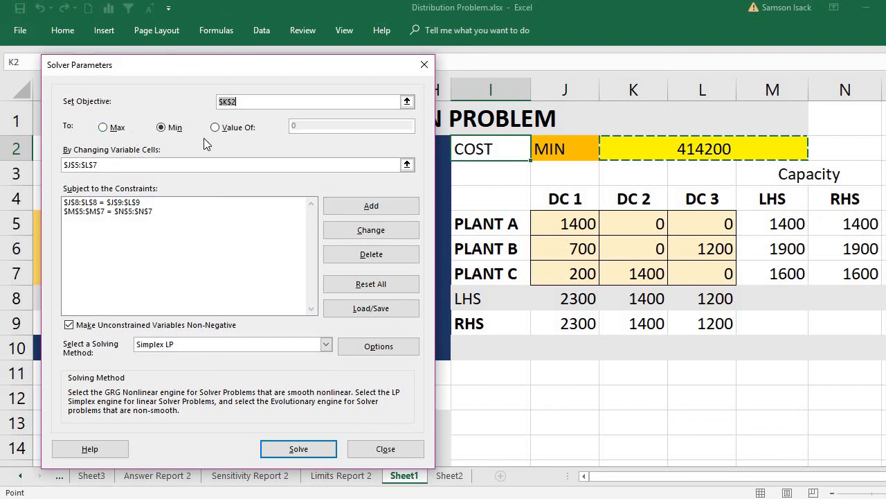
click(113, 133)
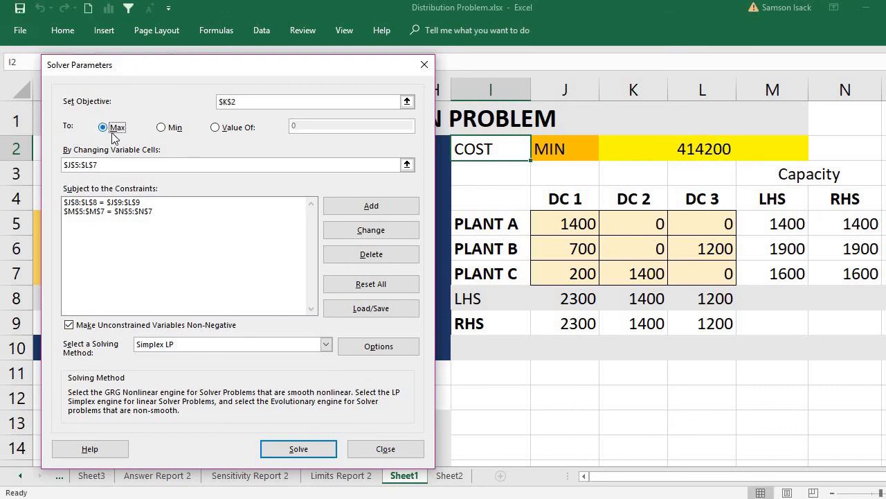
click(298, 449)
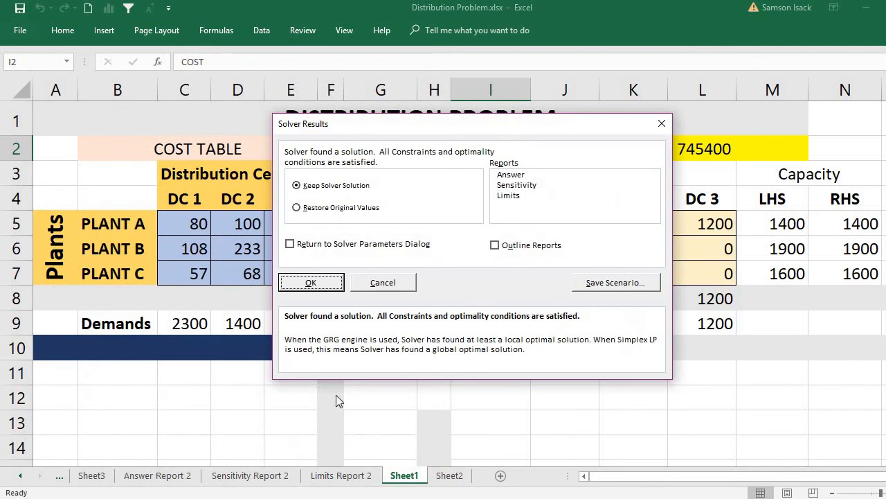
click(311, 283)
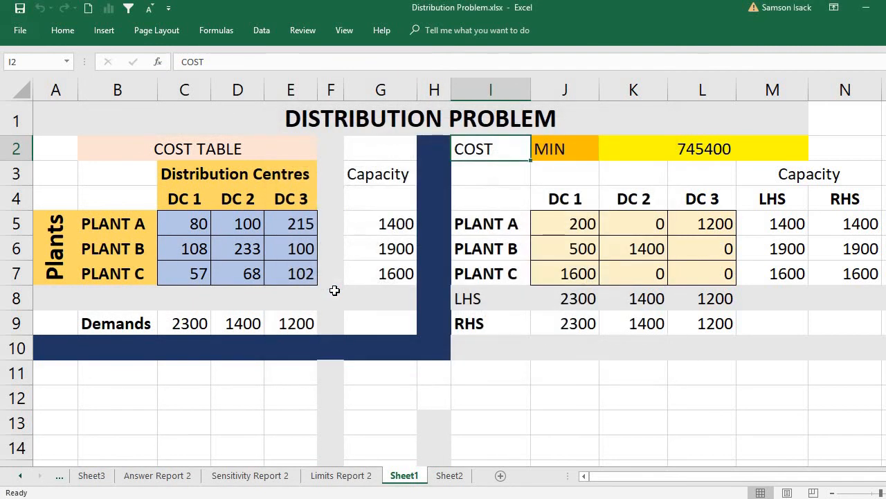
- Examine the maximised total cost, the capacity LHS totals, and the Plant A to DC 3 shipment
click(672, 150)
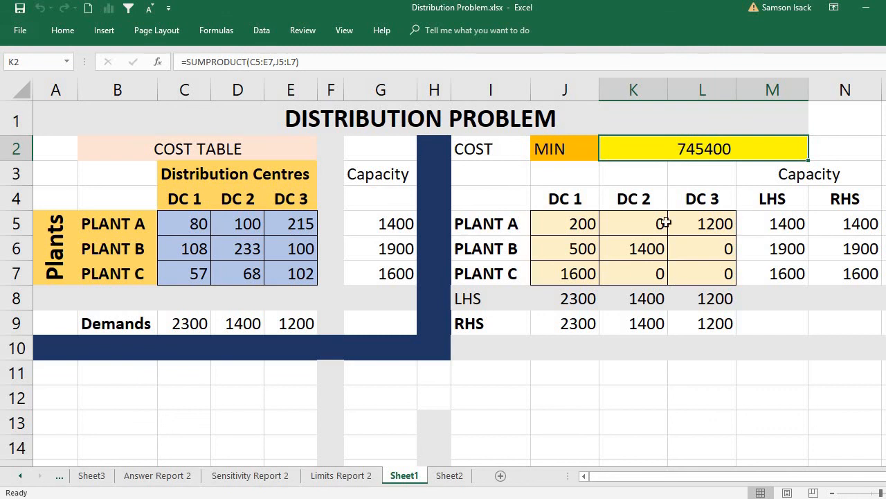
drag(800, 225, 800, 266)
click(800, 265)
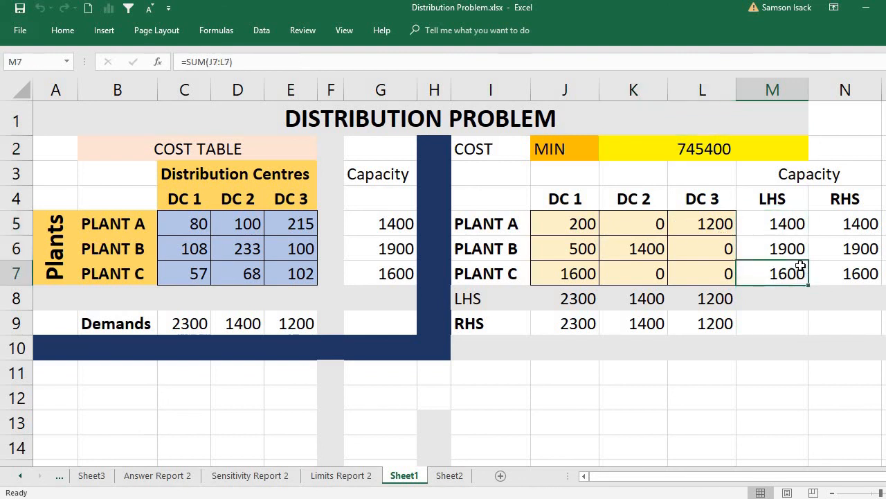
click(696, 225)
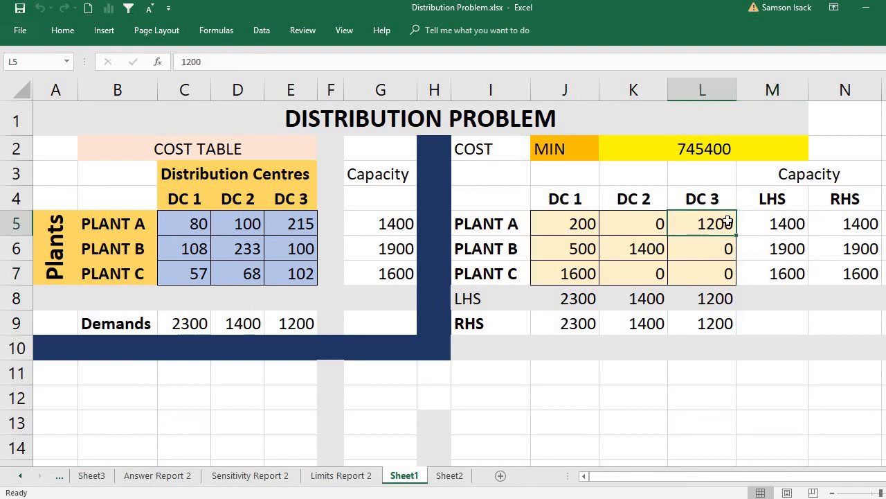
click(712, 142)
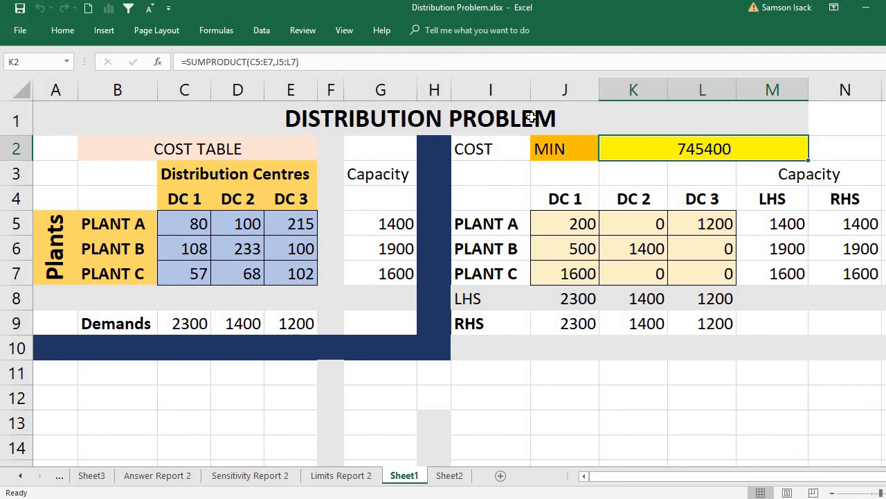
- Set the Solver objective back to Min, solve the model, and close the results without accepting the solution
click(263, 30)
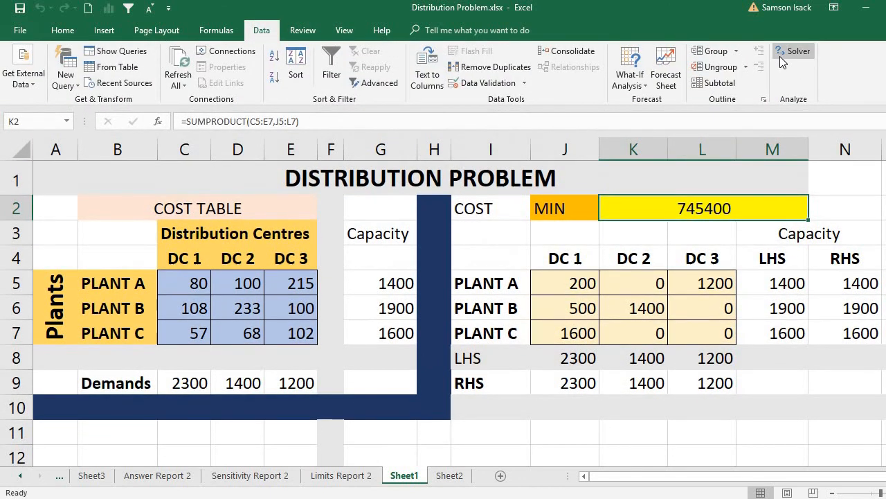
click(780, 56)
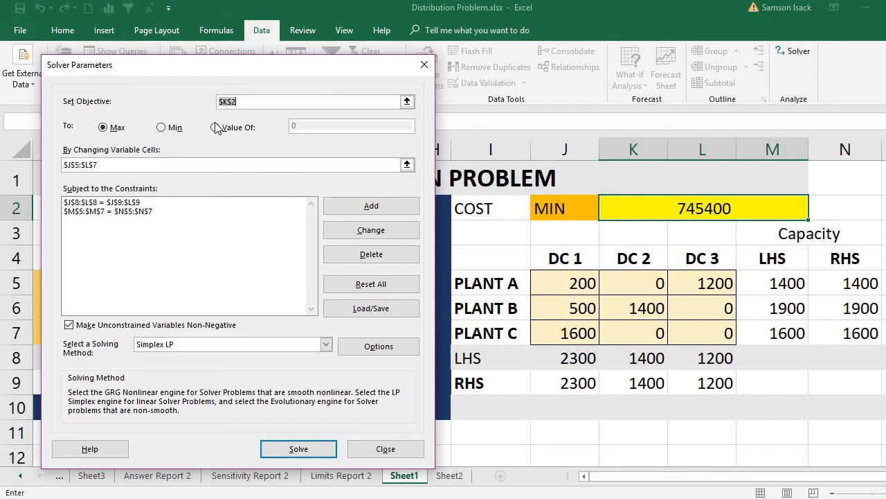
click(162, 127)
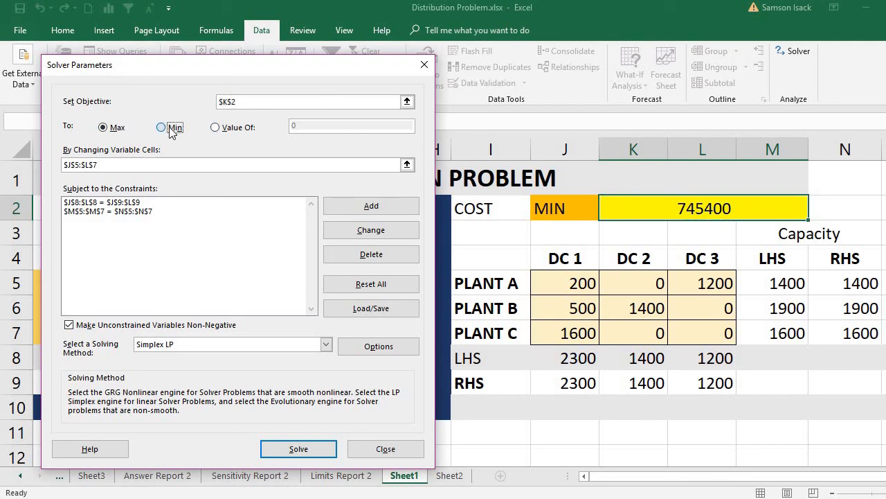
click(291, 448)
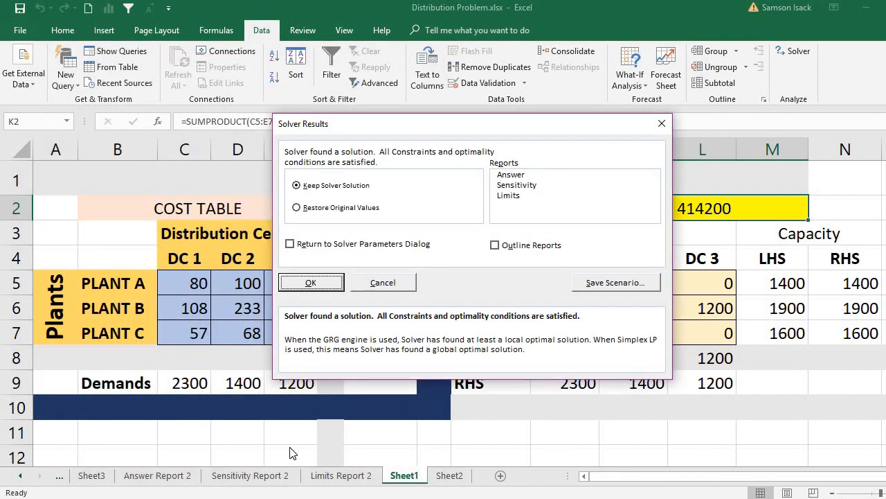
click(663, 124)
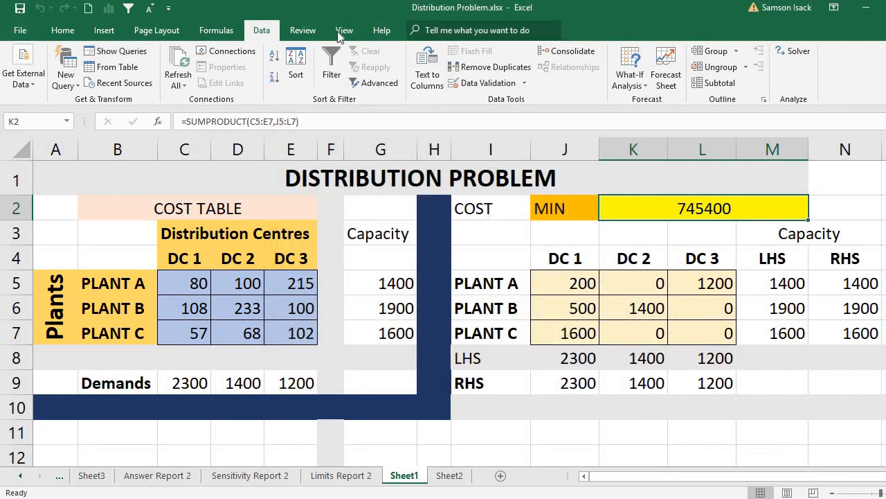
- Solve the minimum-cost model again, keep the Solver solution, and select the COST label cell
click(780, 55)
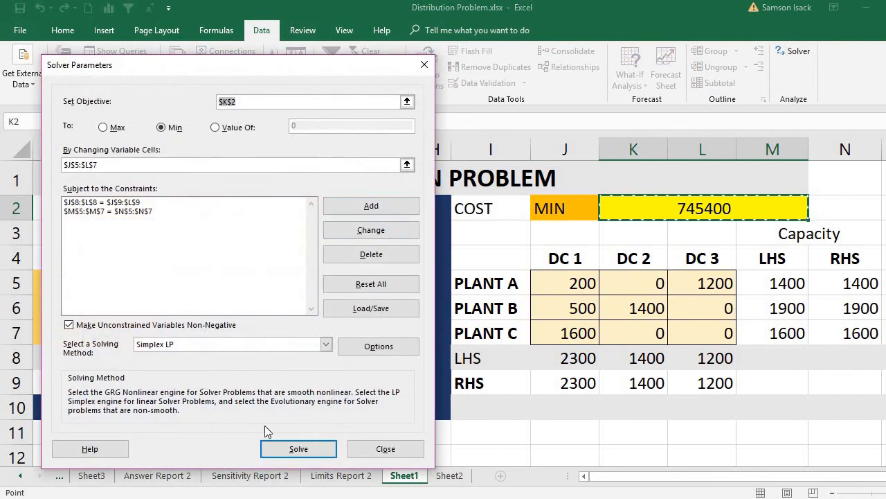
click(298, 448)
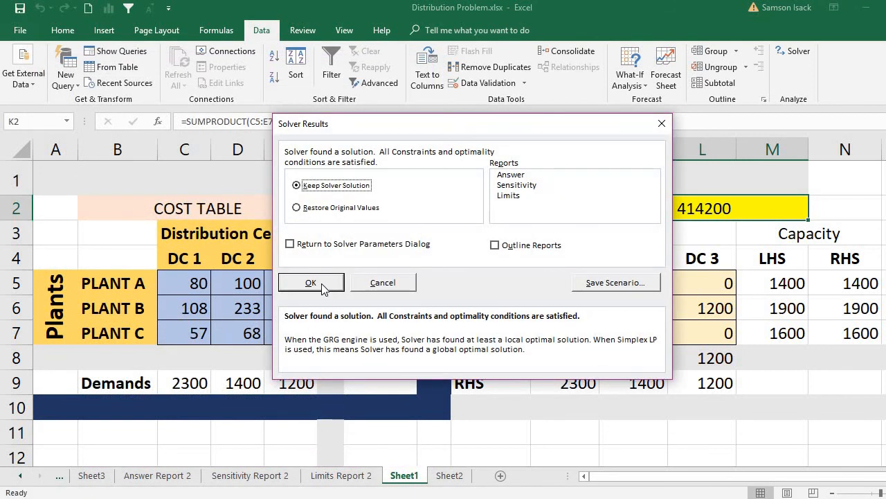
click(313, 282)
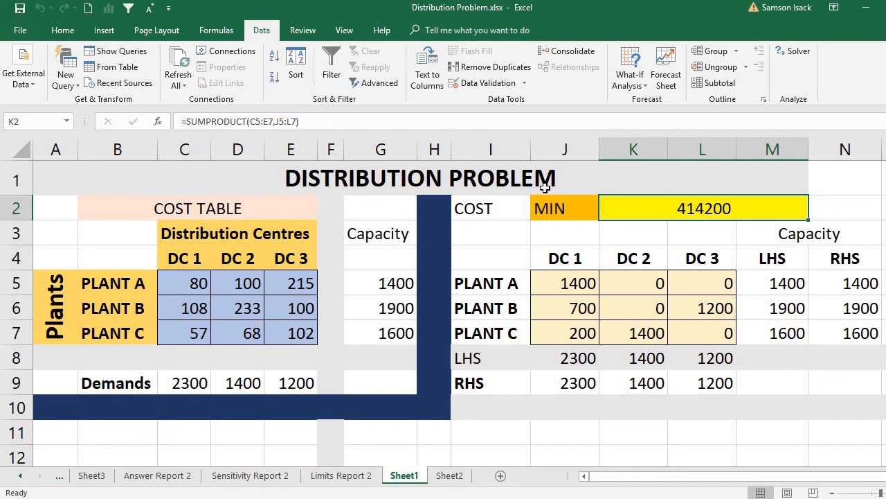
click(489, 220)
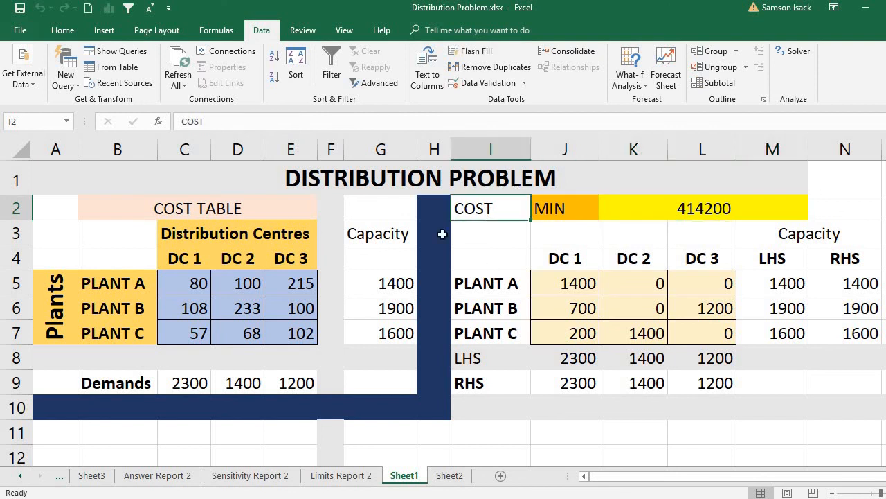
- Disable the Solver Add-in among the available Excel add-ins
click(22, 30)
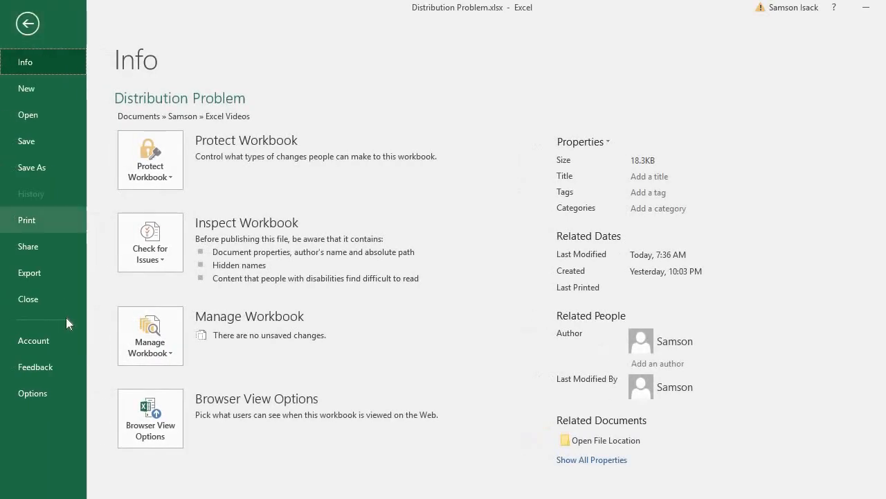
click(52, 390)
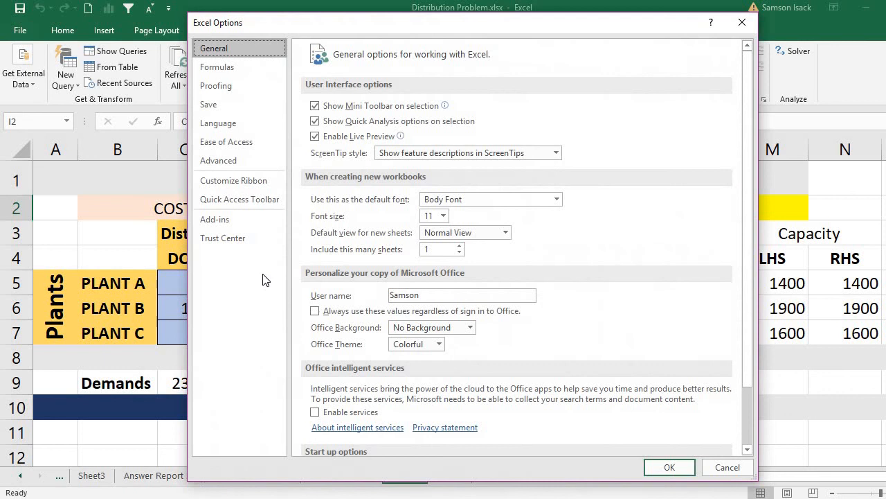
click(234, 220)
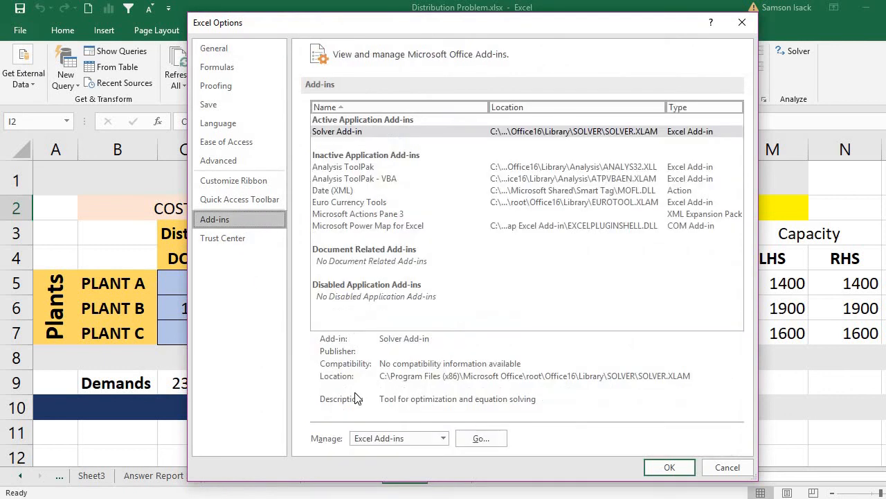
click(481, 437)
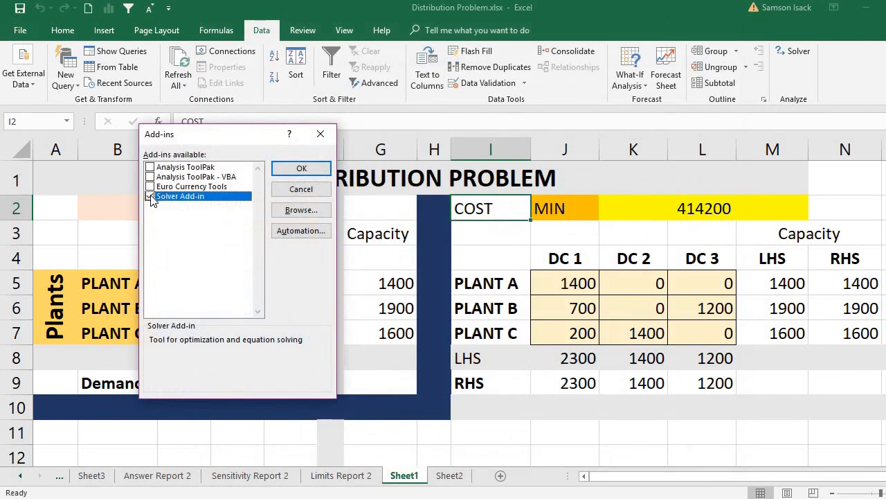
click(149, 196)
click(297, 169)
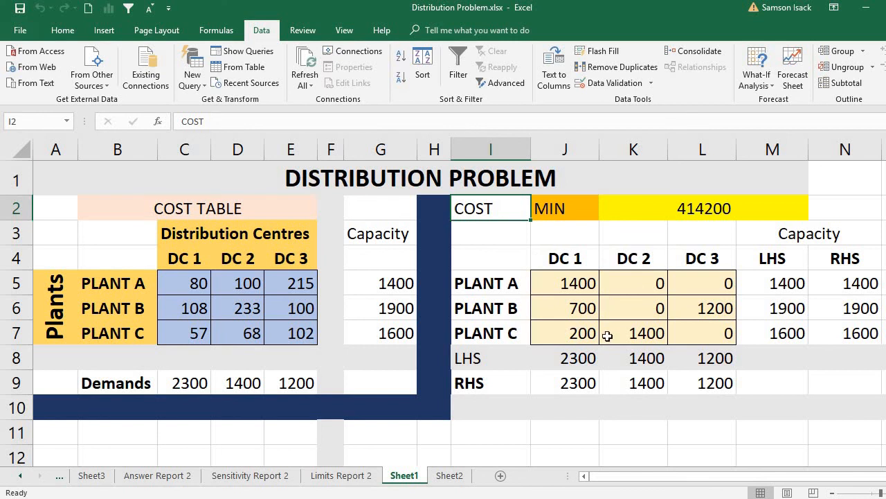
- Collapse the ribbon and select empty cell F11 below the tables
click(199, 176)
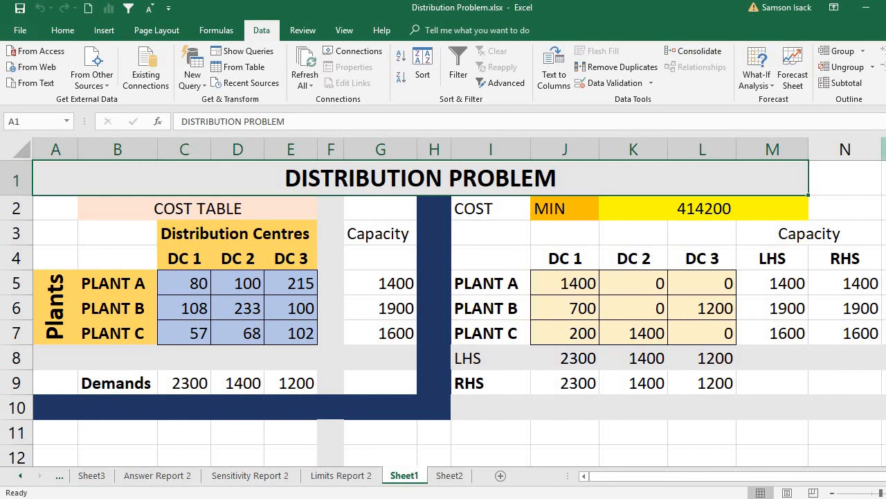
key(ctrl+F1)
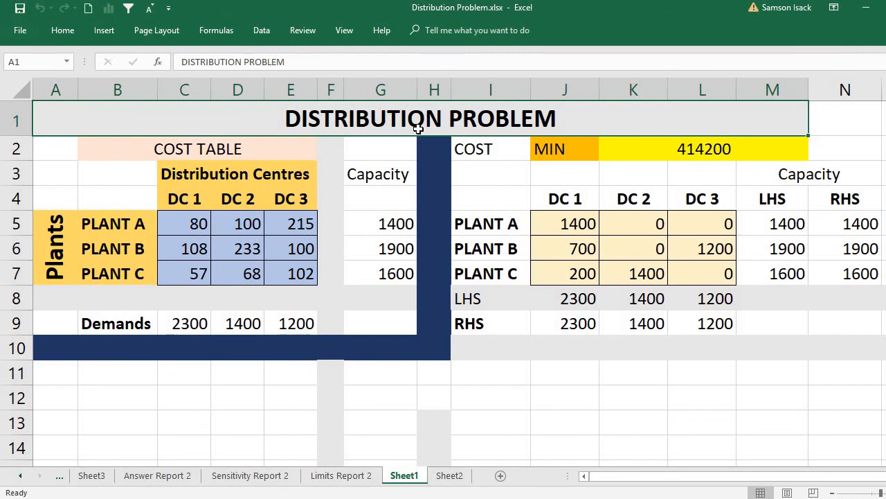
click(342, 376)
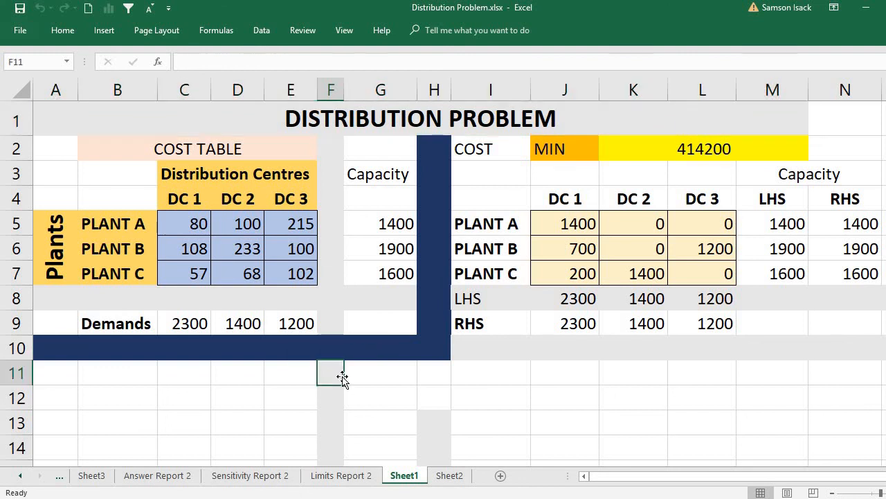